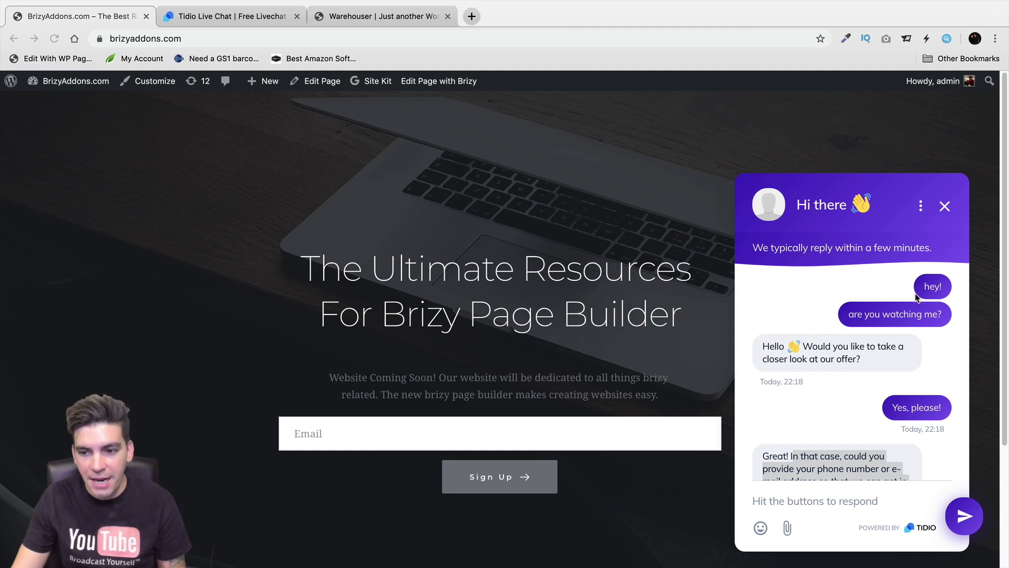
Switch to the Tidio website tab and start the free sign-up with 'Use it for free'
click(863, 360)
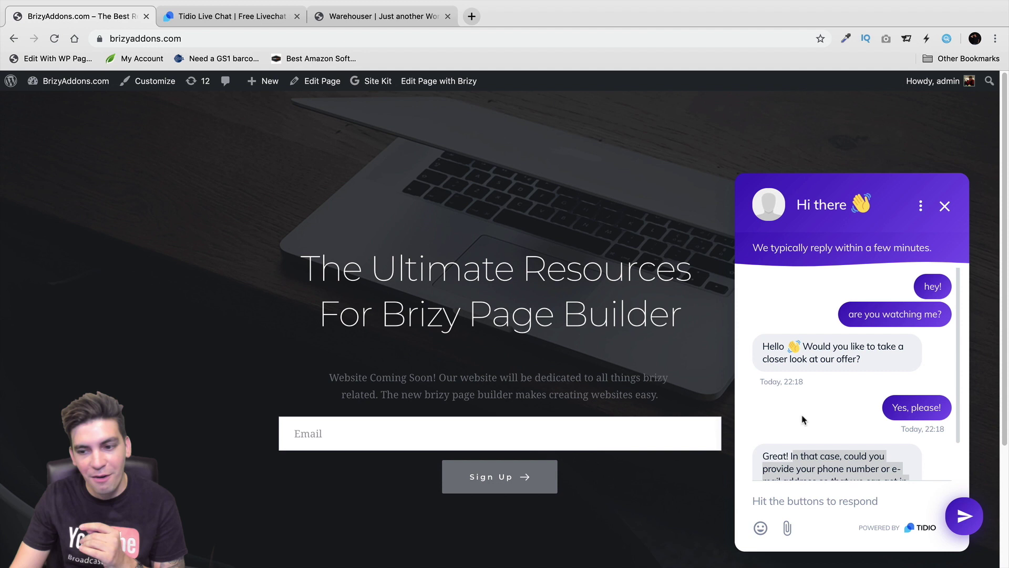
scroll(836, 439, down, 3)
click(853, 402)
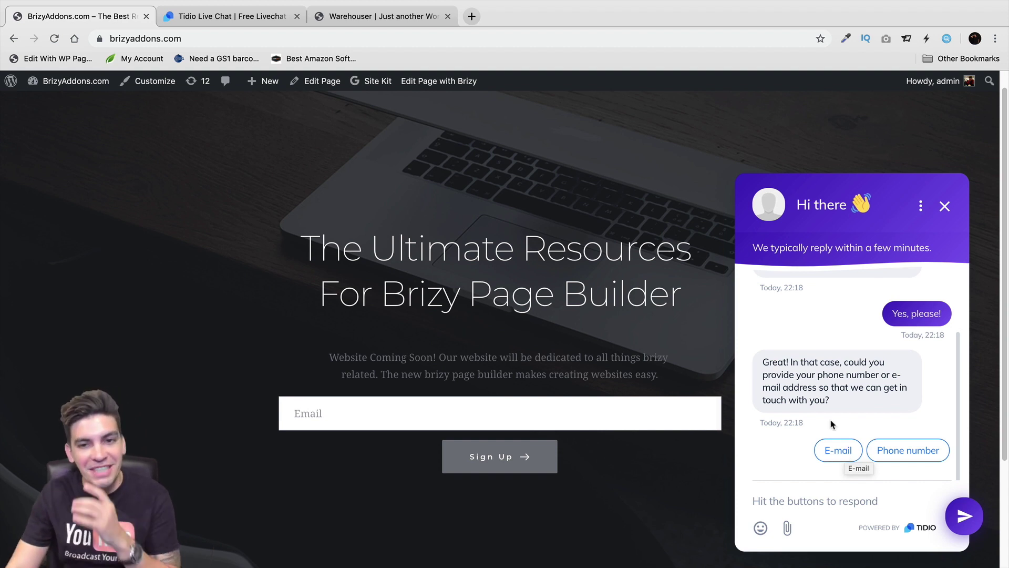
scroll(690, 398, up, 1)
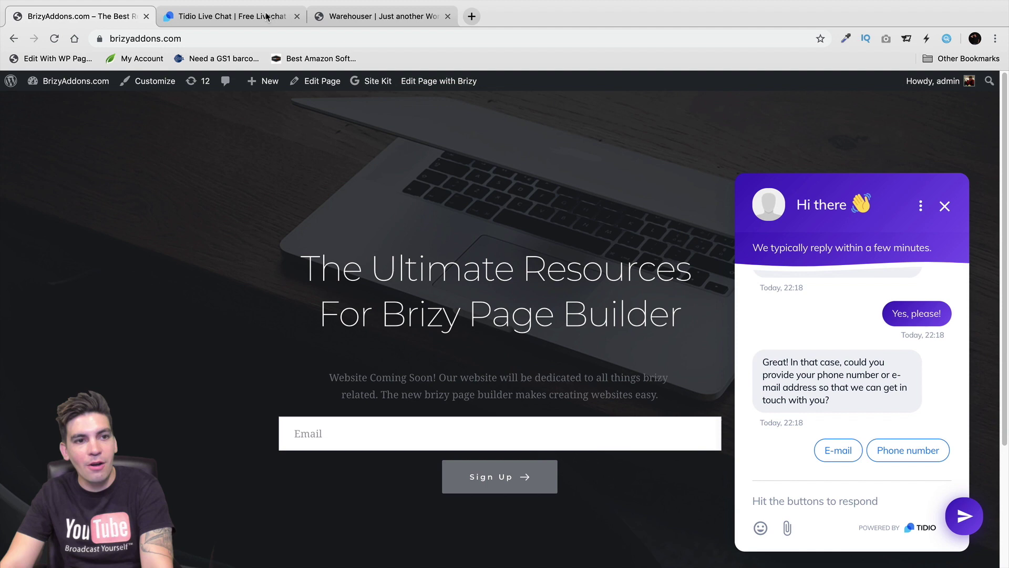
click(266, 17)
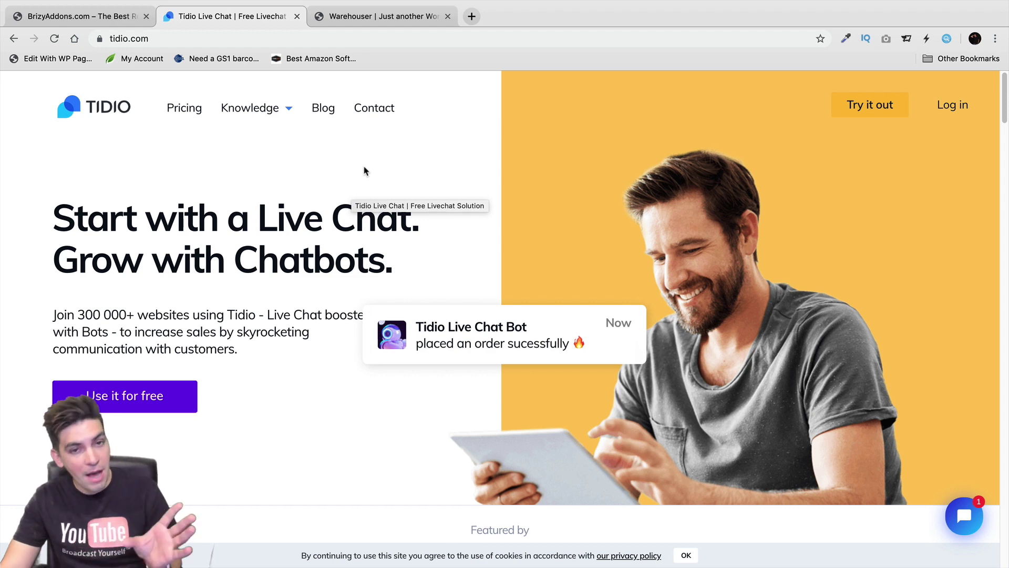
click(171, 404)
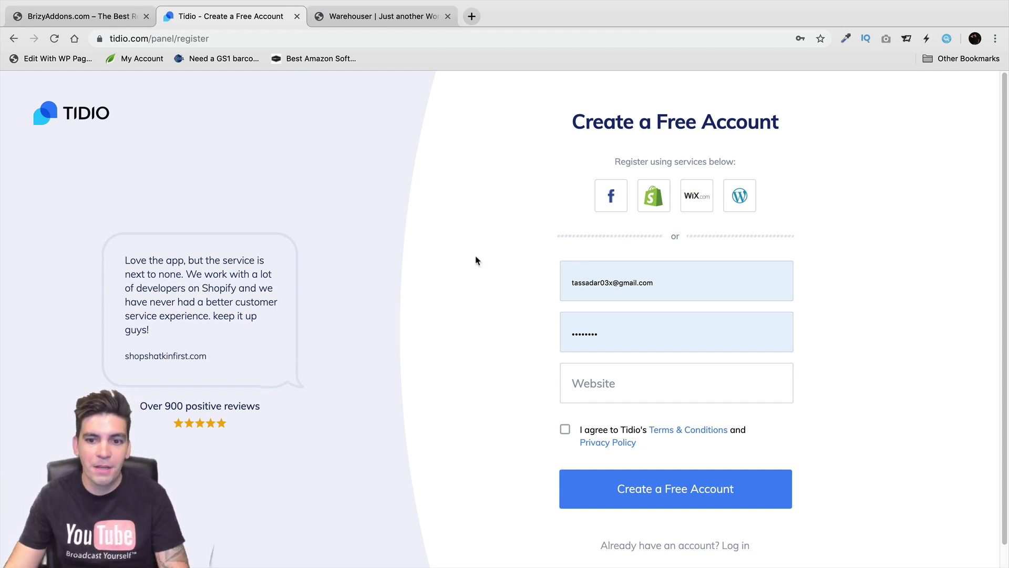
Replace the prefilled e-mail with a new address and enter the account password
click(614, 283)
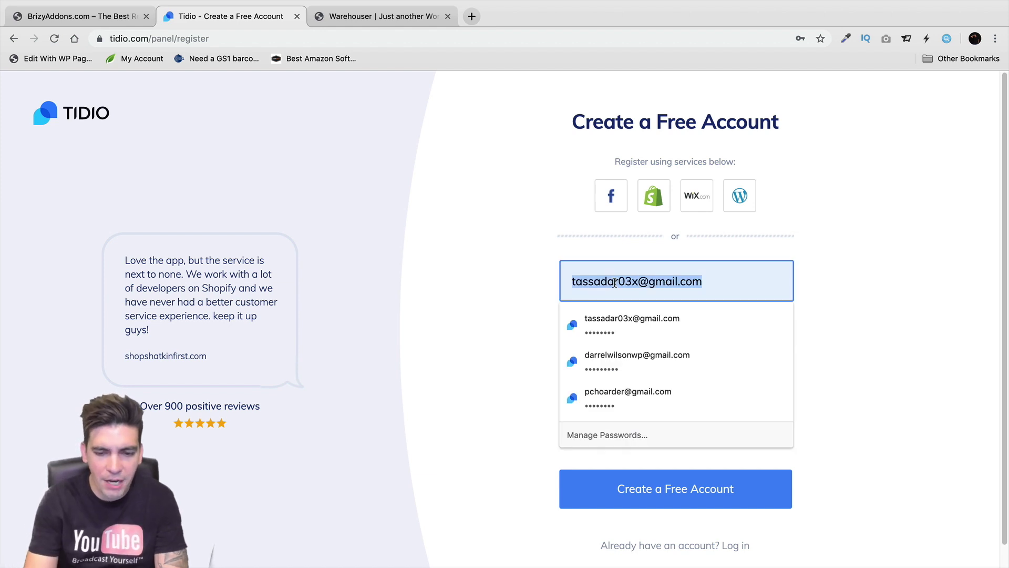
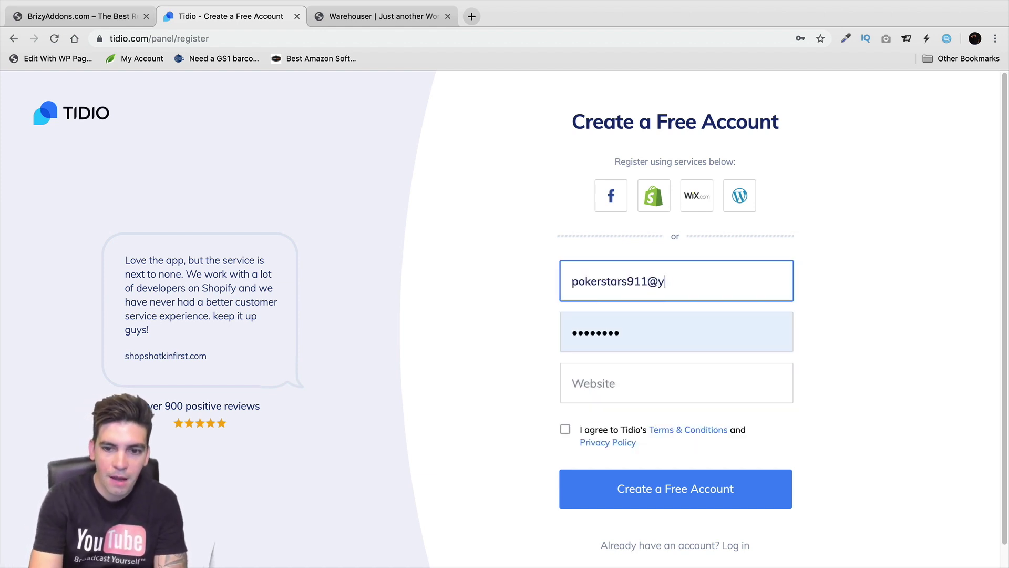
key(Tab)
text(•••••)
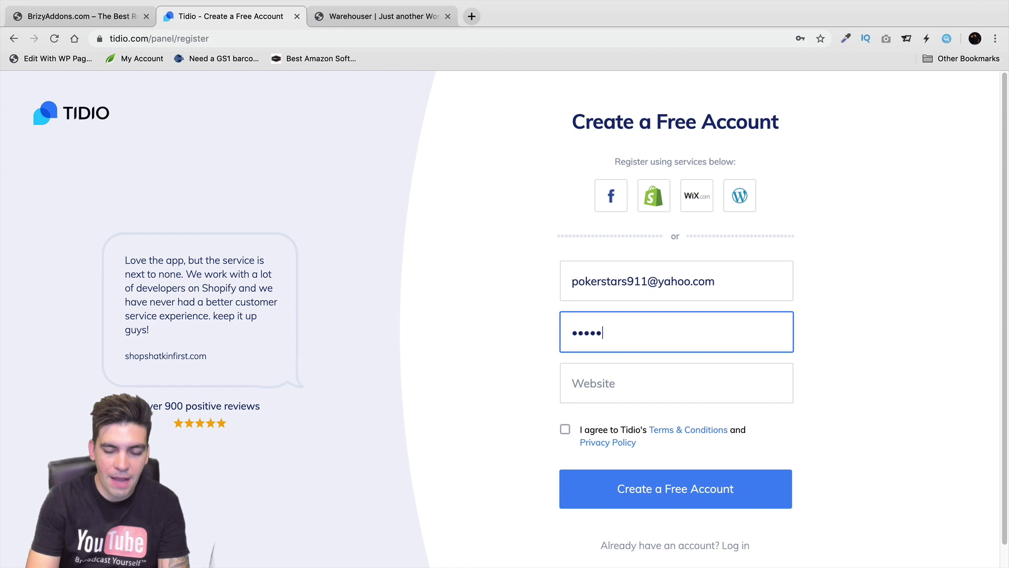
text(••••)
click(677, 384)
text(www.tt)
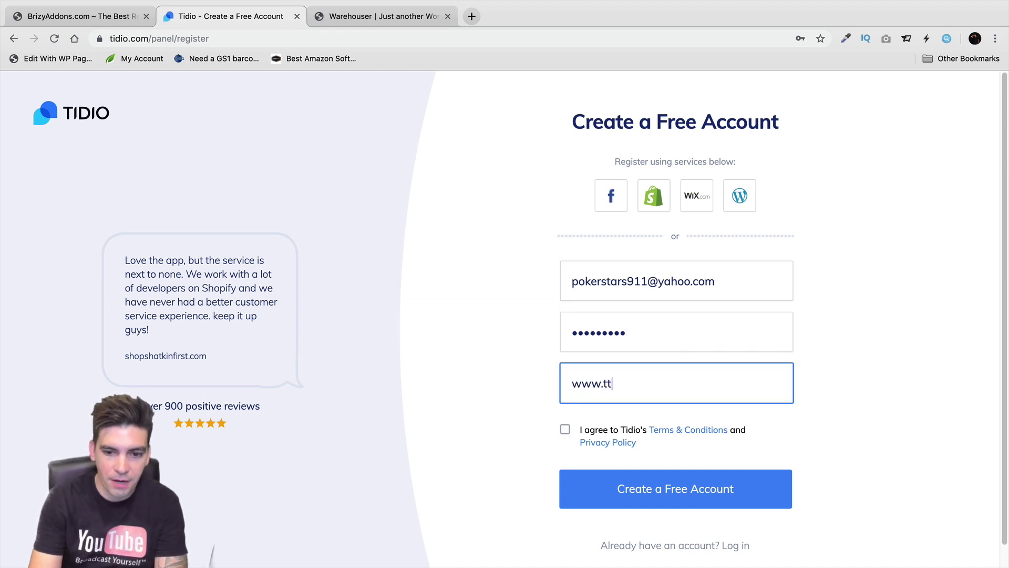
key(BackSpace)
text(utori)
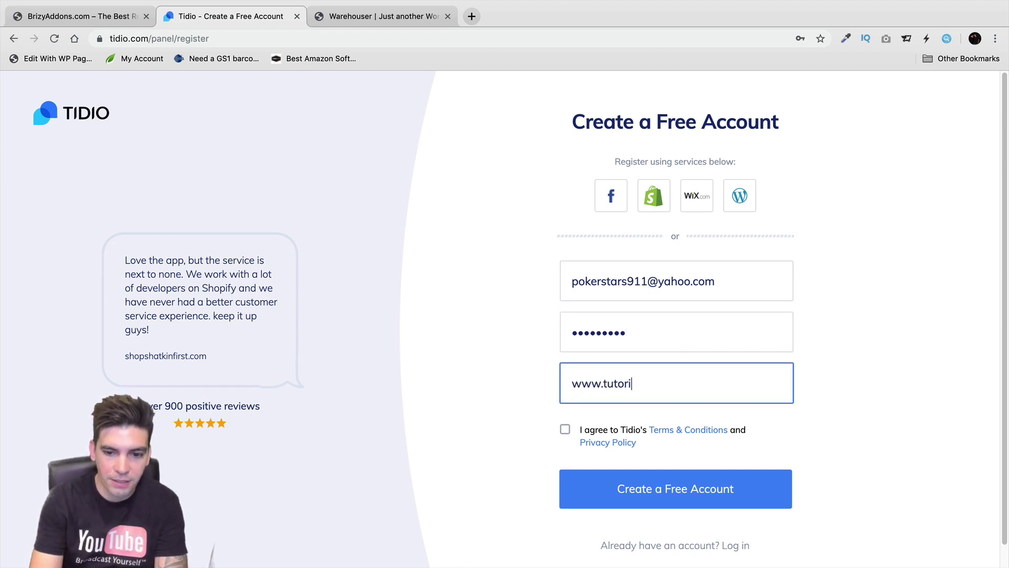
text(aldomain.com)
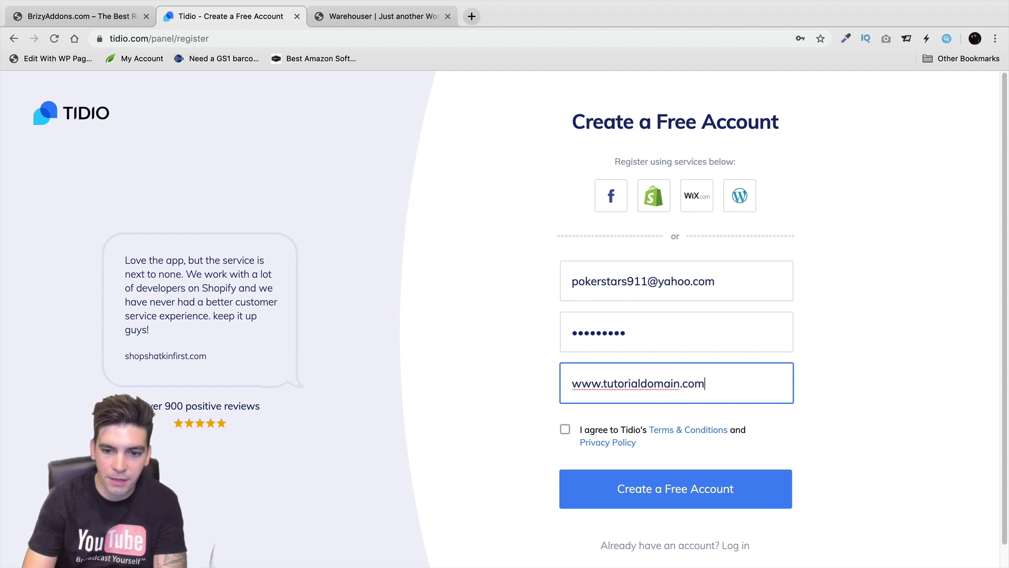
click(566, 430)
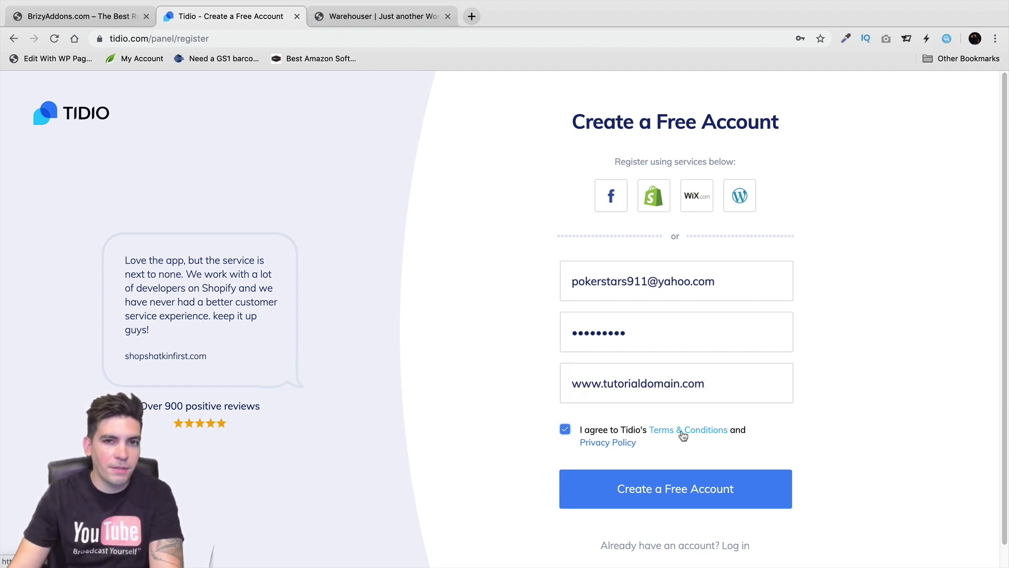
scroll(683, 437, down, 1)
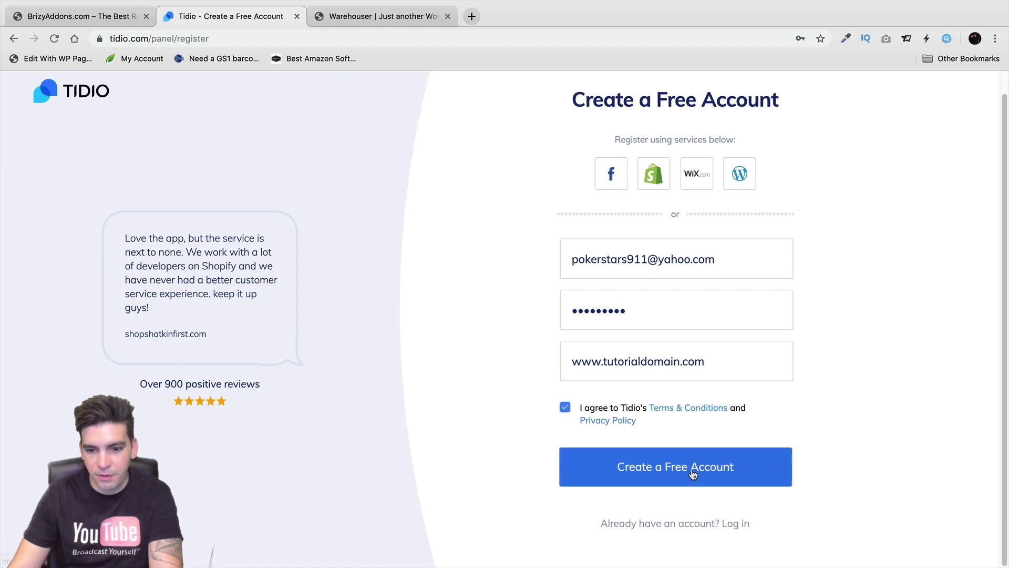
scroll(692, 476, up, 1)
click(708, 490)
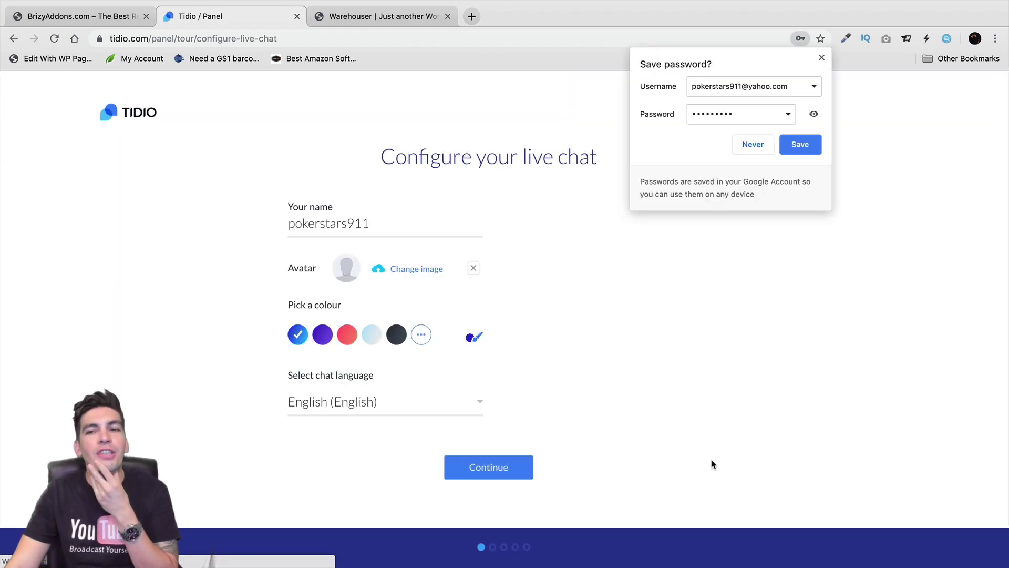
Save the login in the browser and rename the chat display name to 'Pattywack'
click(806, 147)
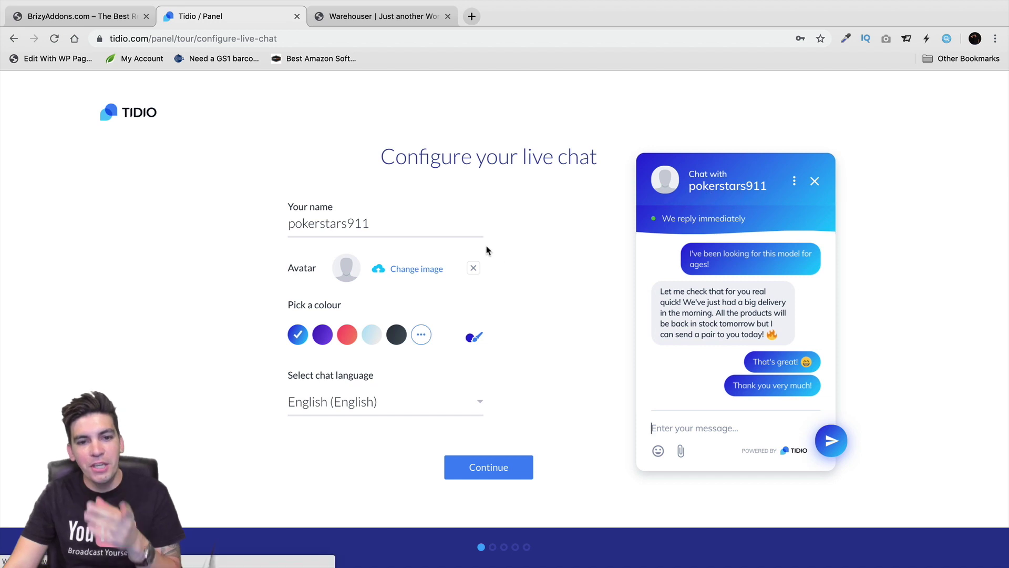
click(370, 219)
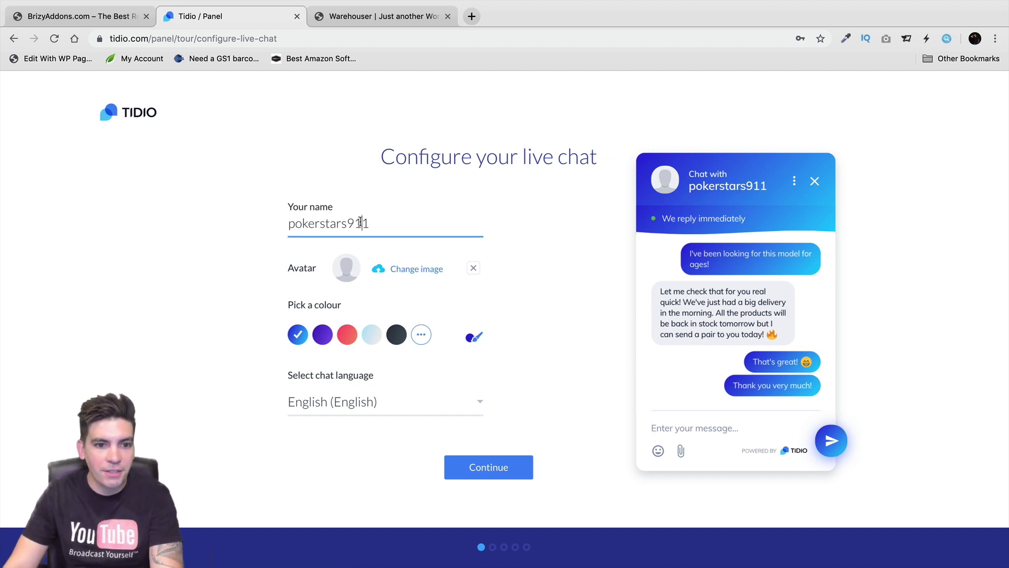
double_click(364, 217)
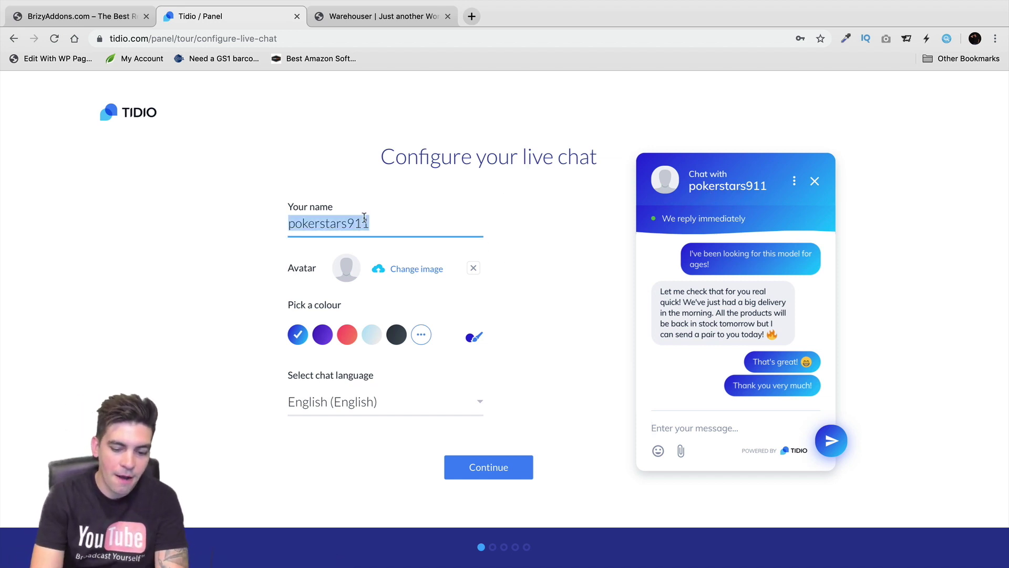
text(Pattywack)
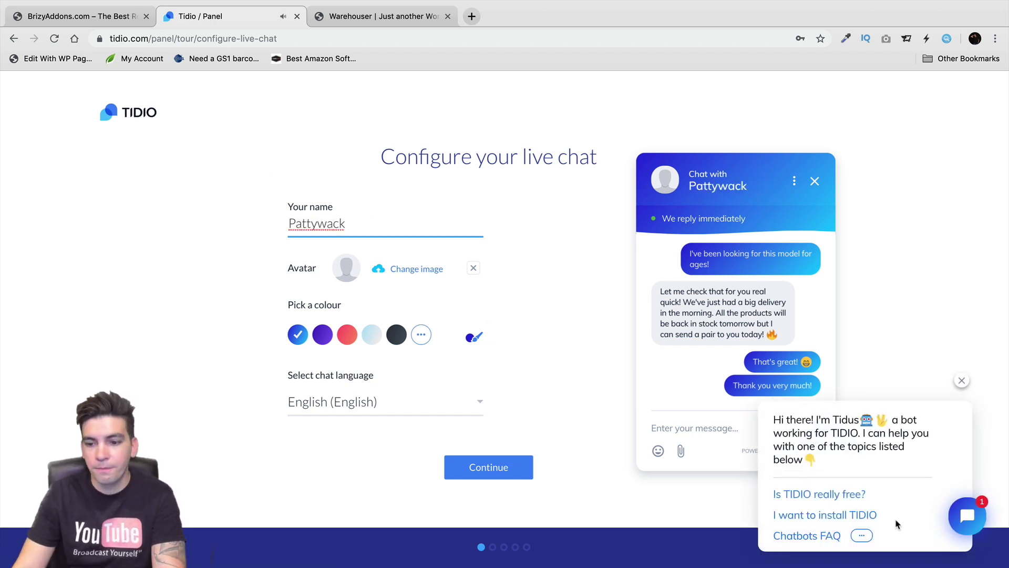
click(961, 380)
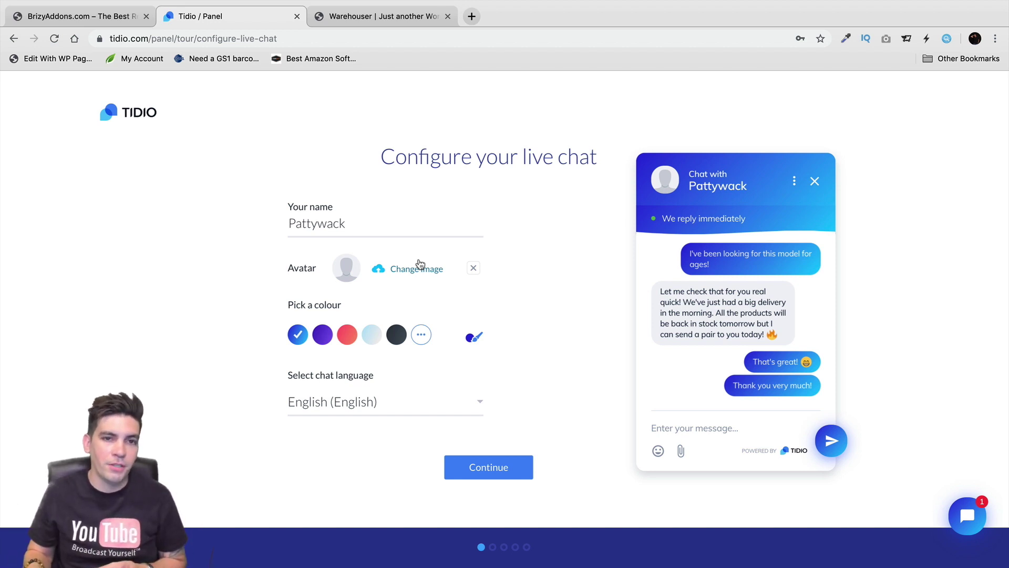
Preview several chat colours, keep the original blue, and continue to account information
click(346, 337)
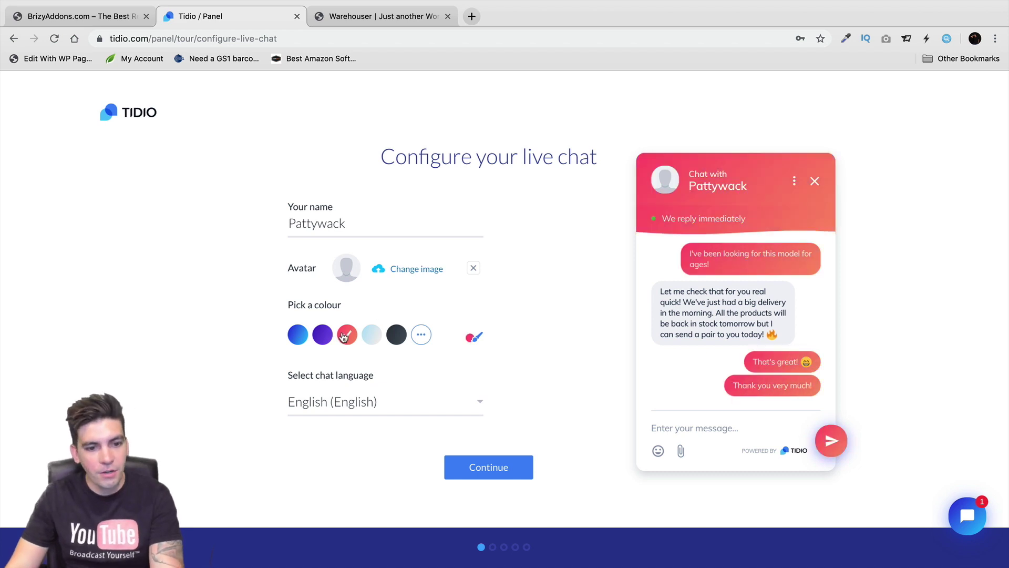
click(373, 336)
click(398, 335)
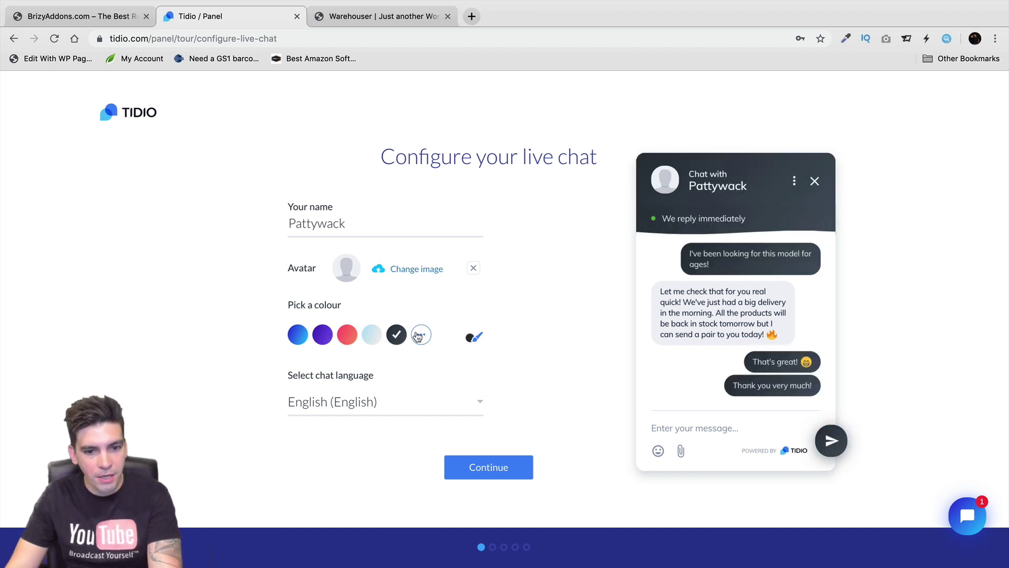
click(372, 335)
click(346, 335)
click(322, 336)
click(297, 337)
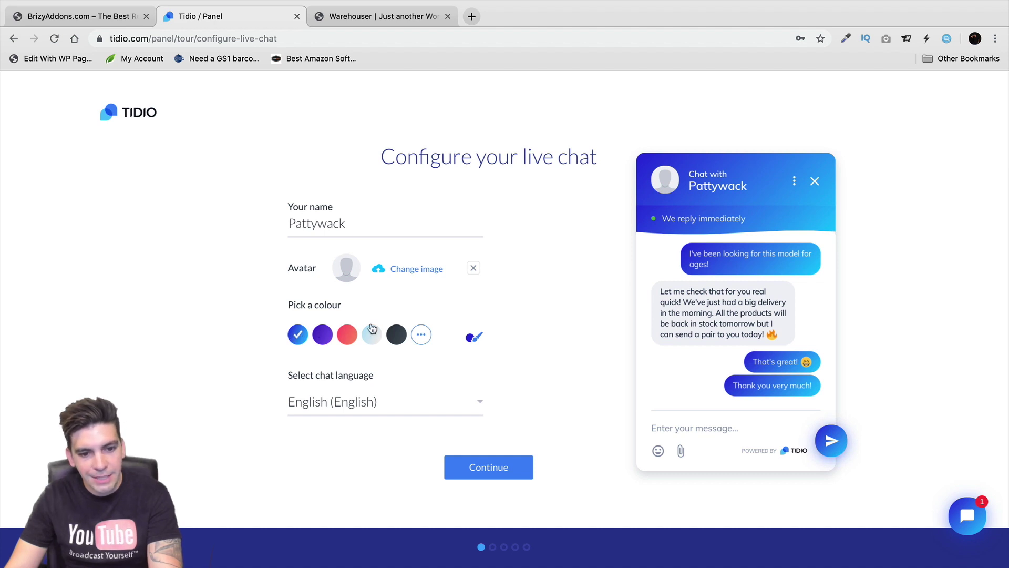
click(472, 463)
click(475, 469)
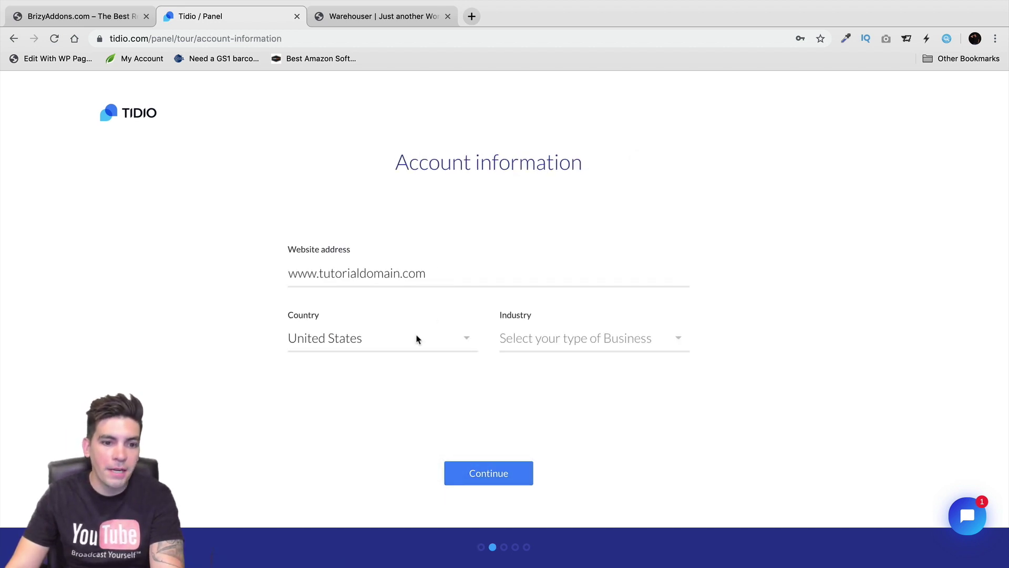
Choose an industry, keep the offer-greeting chatbot and welcome message, and reach the install instructions
click(541, 336)
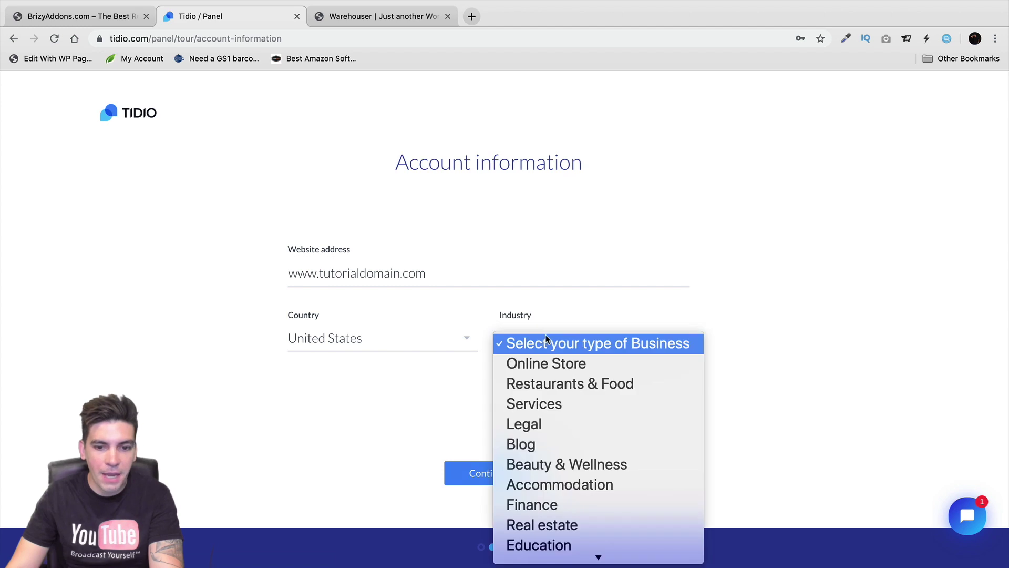
click(552, 454)
click(489, 473)
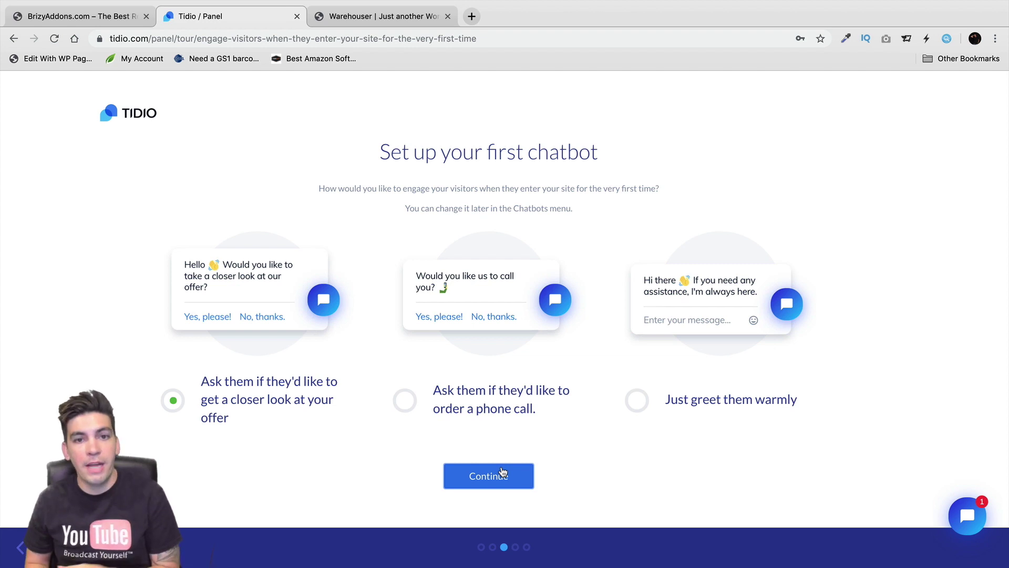
click(525, 483)
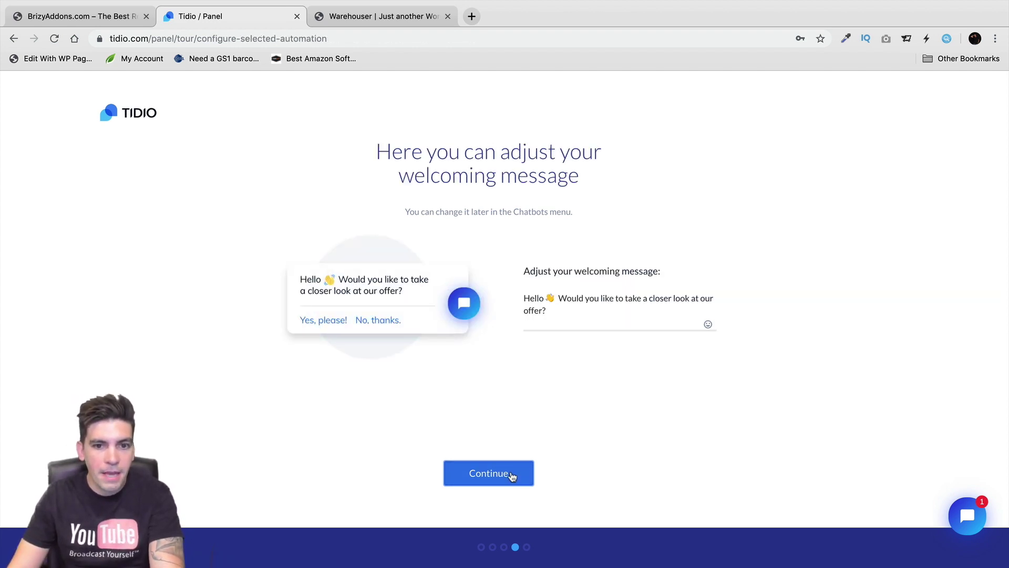
click(513, 477)
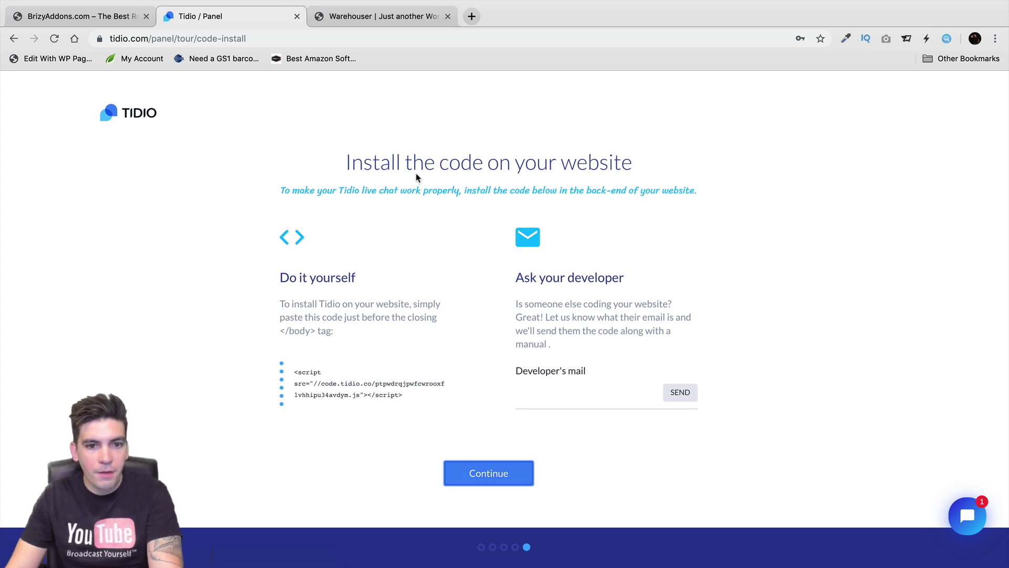
drag(345, 163, 649, 163)
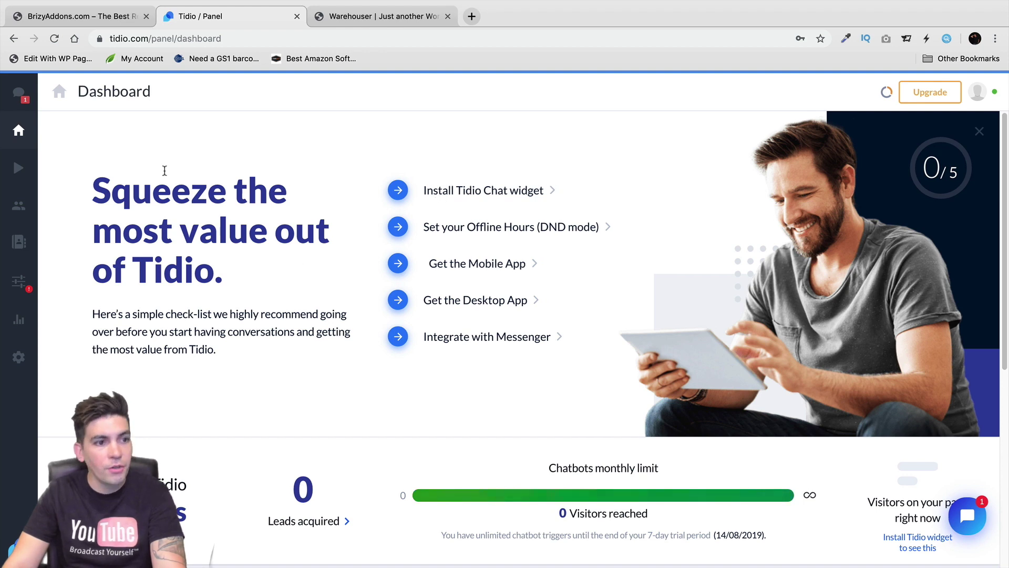
Browse the Conversations, Dashboard, Chatbots, Visitors, Contacts and Channels panels
click(19, 94)
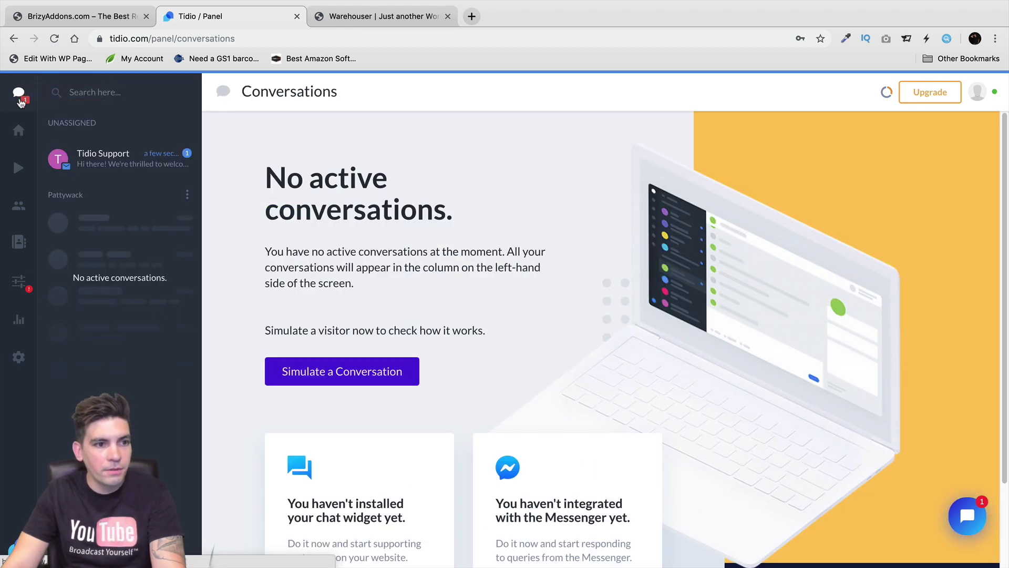
click(19, 130)
click(19, 167)
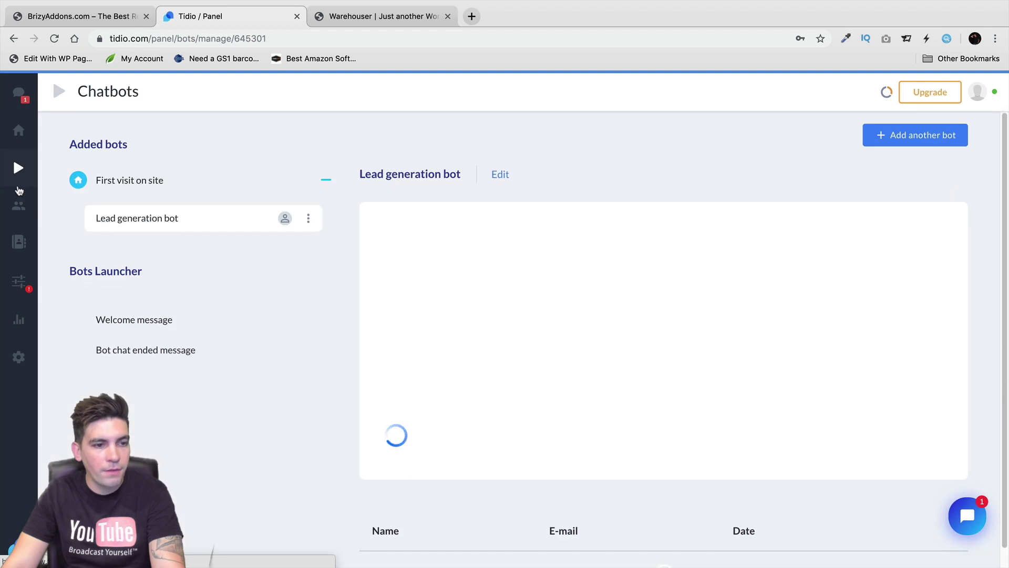
click(19, 205)
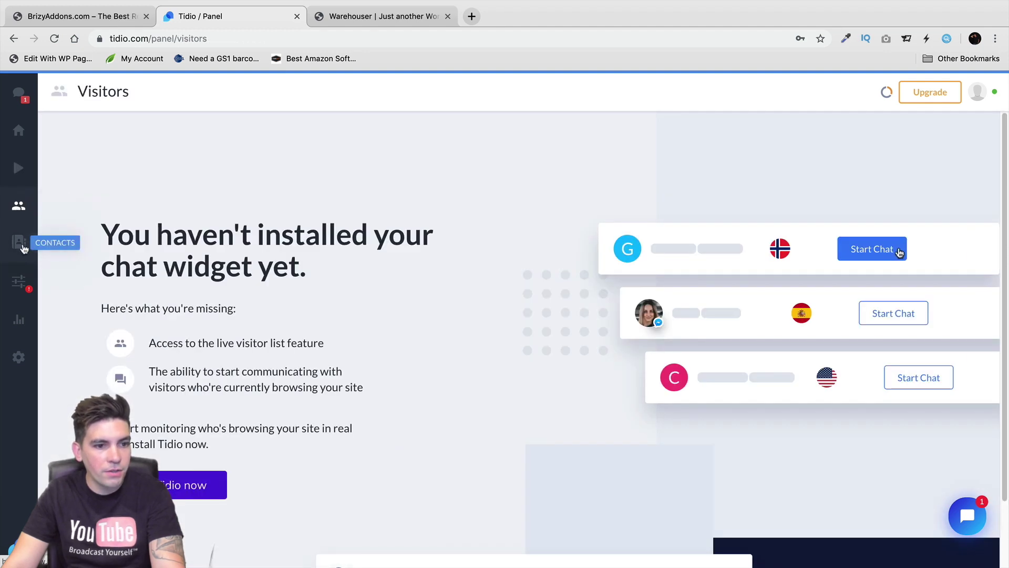
click(21, 246)
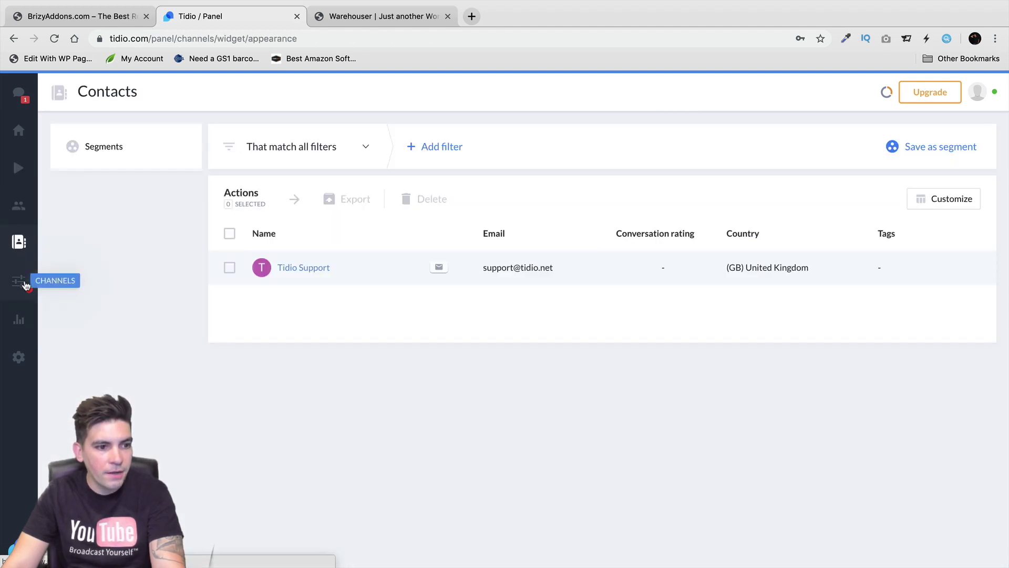
click(21, 281)
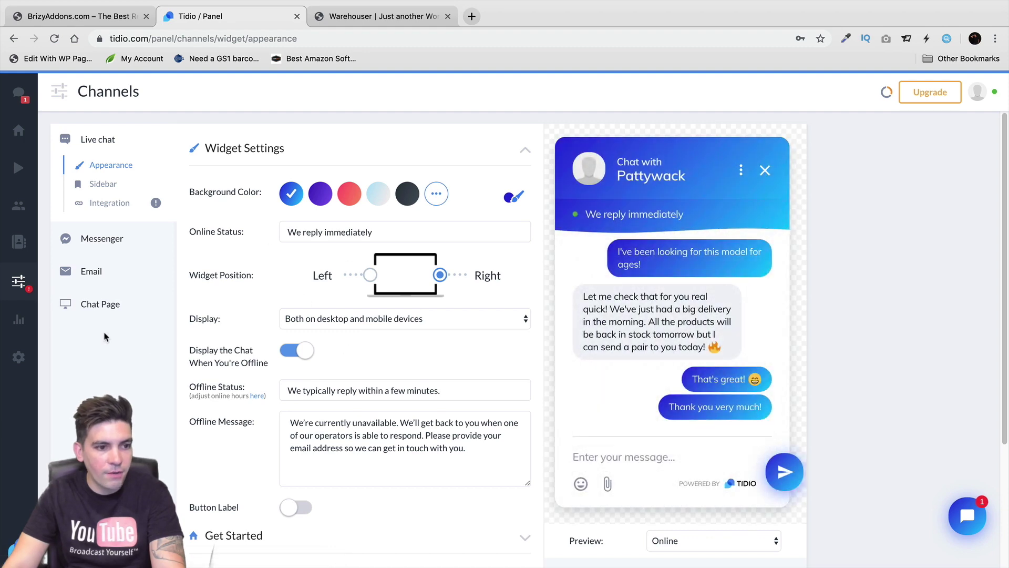
Check Analytics and Settings, then open the Install Tidio Chat widget integration page
click(18, 320)
click(20, 358)
click(18, 131)
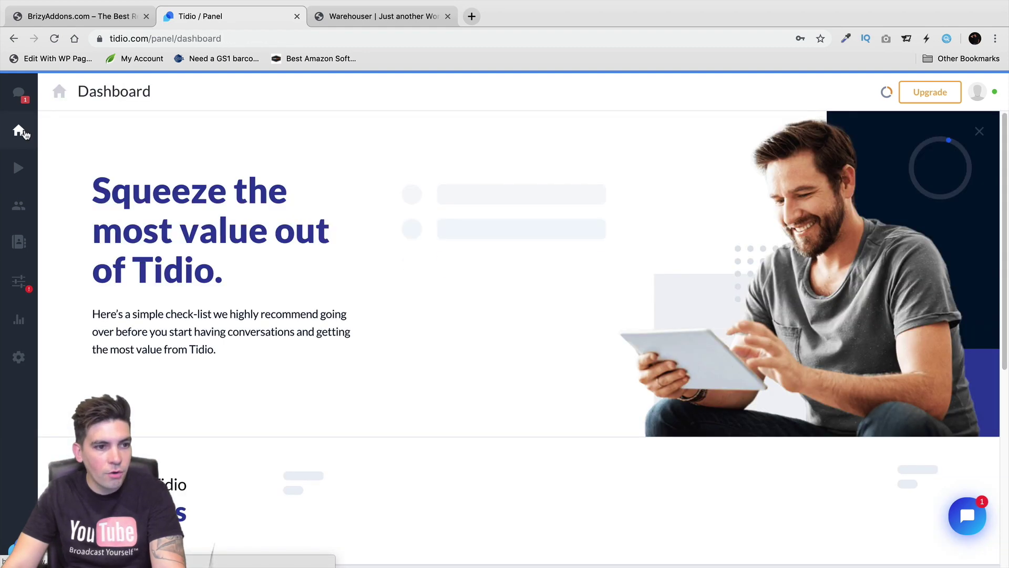
click(500, 192)
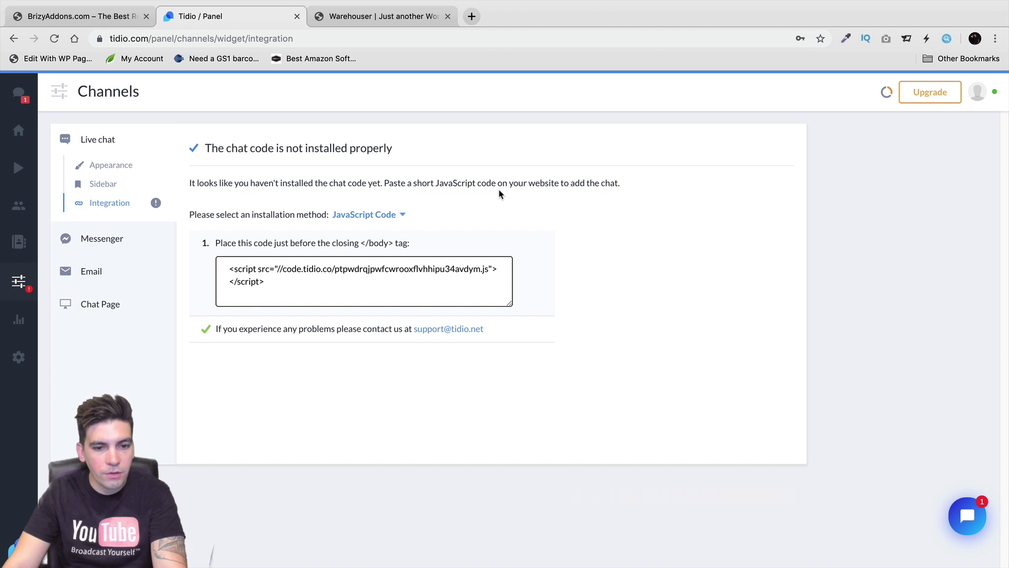
Set the installation method to Wordpress / WooCommerce
click(404, 215)
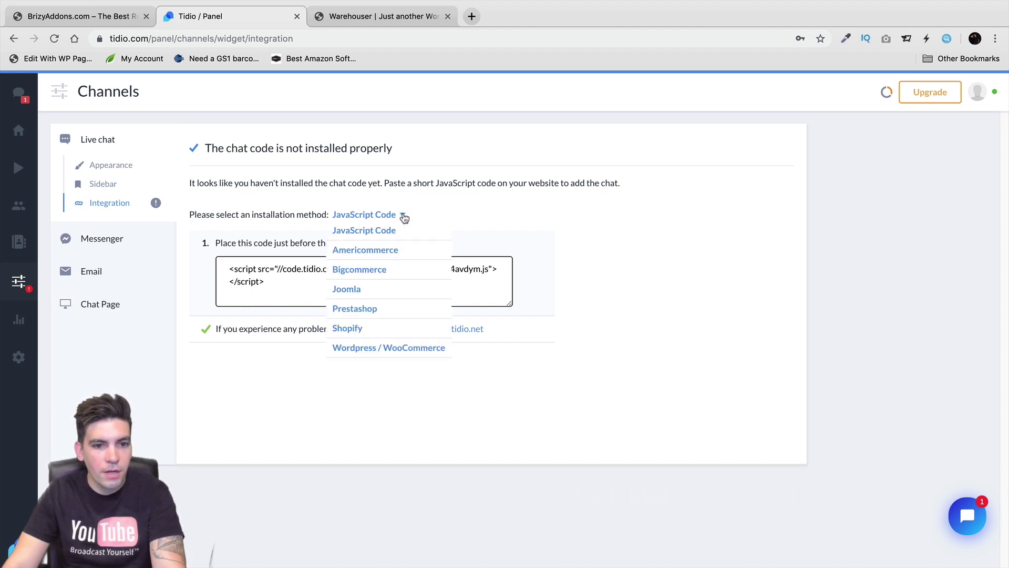
click(387, 348)
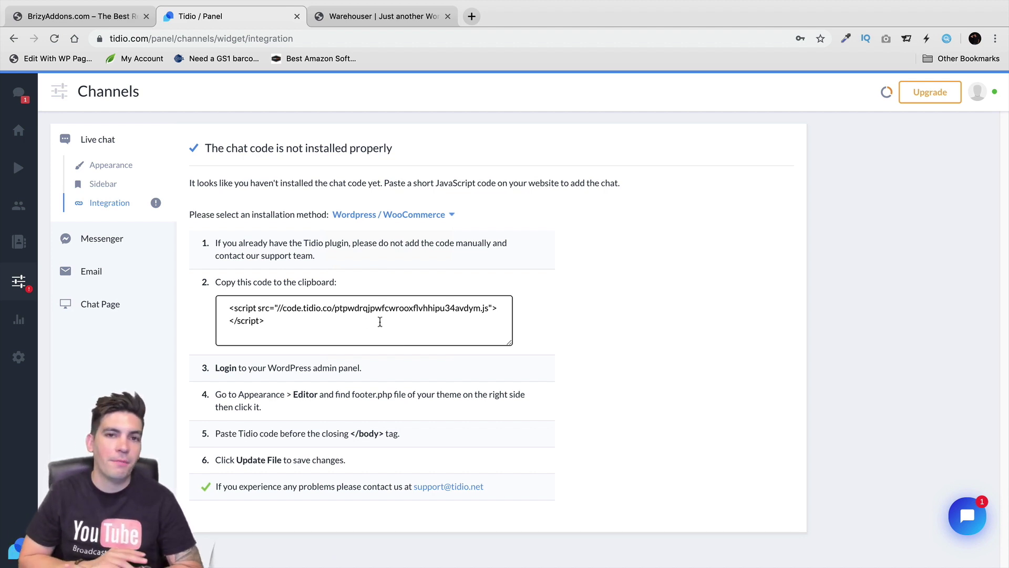
click(451, 216)
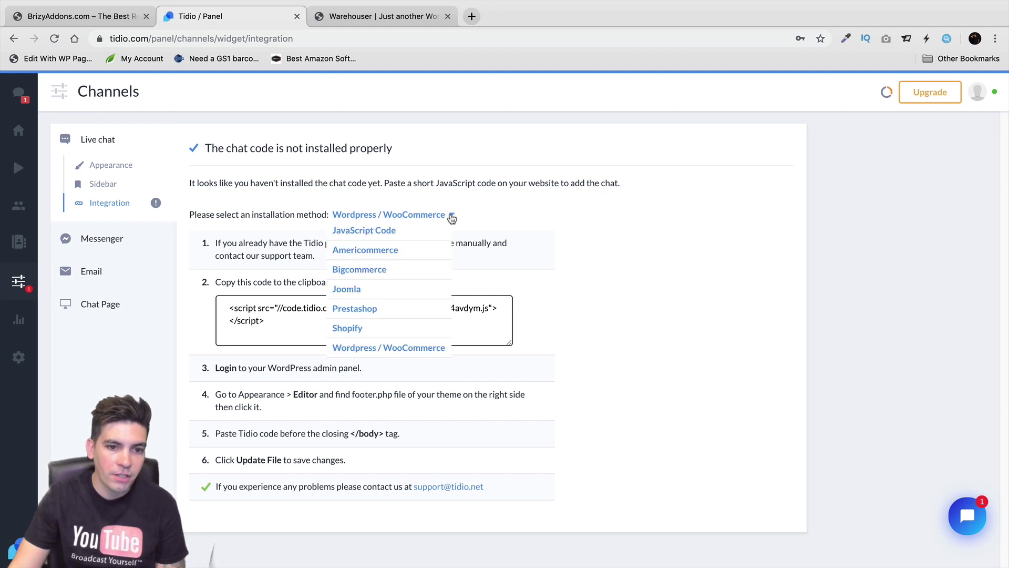
click(390, 349)
Copy the chat script code and switch to the WordPress site tab
drag(298, 324, 221, 301)
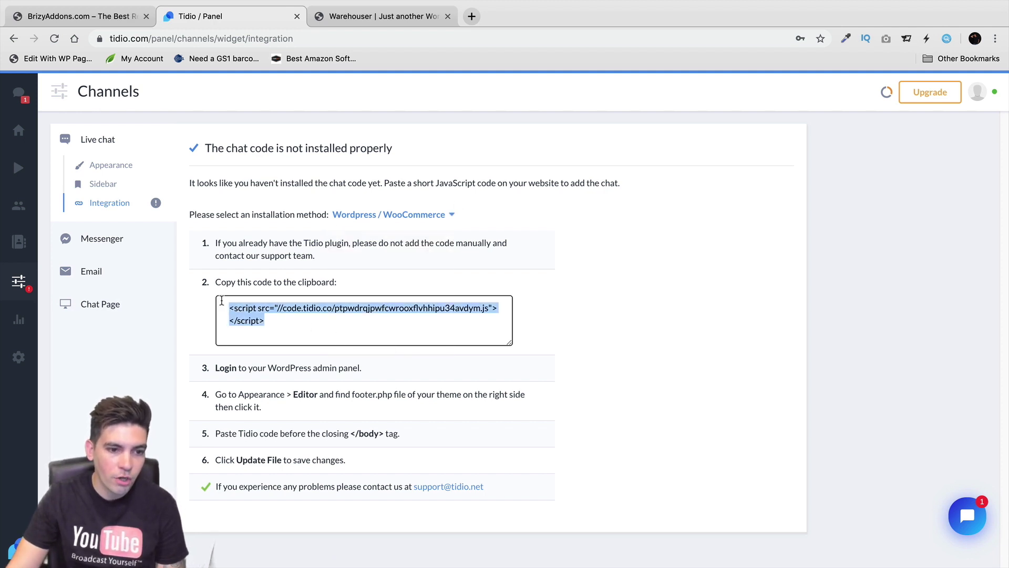
right_click(238, 309)
click(261, 332)
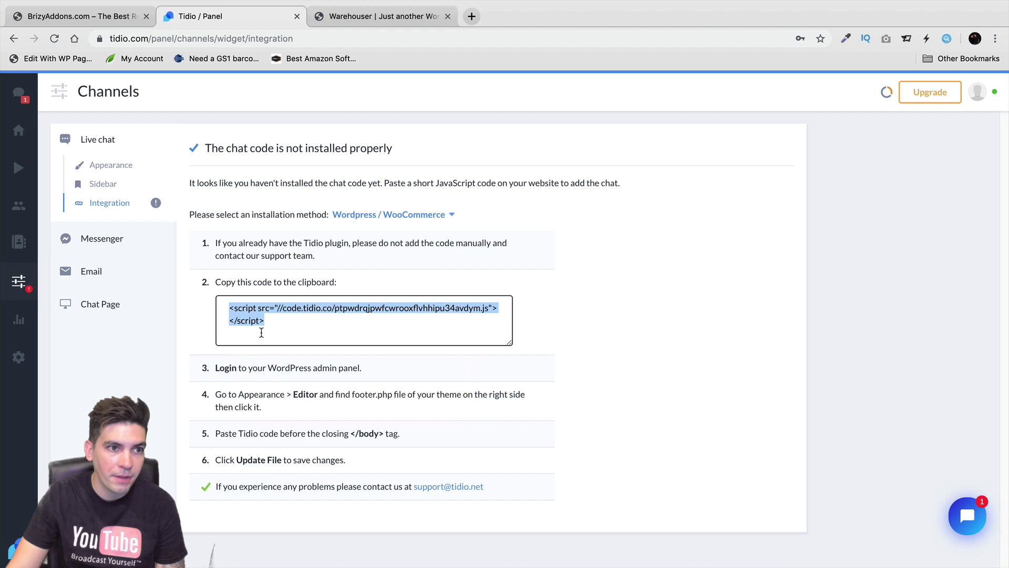
drag(378, 16, 229, 16)
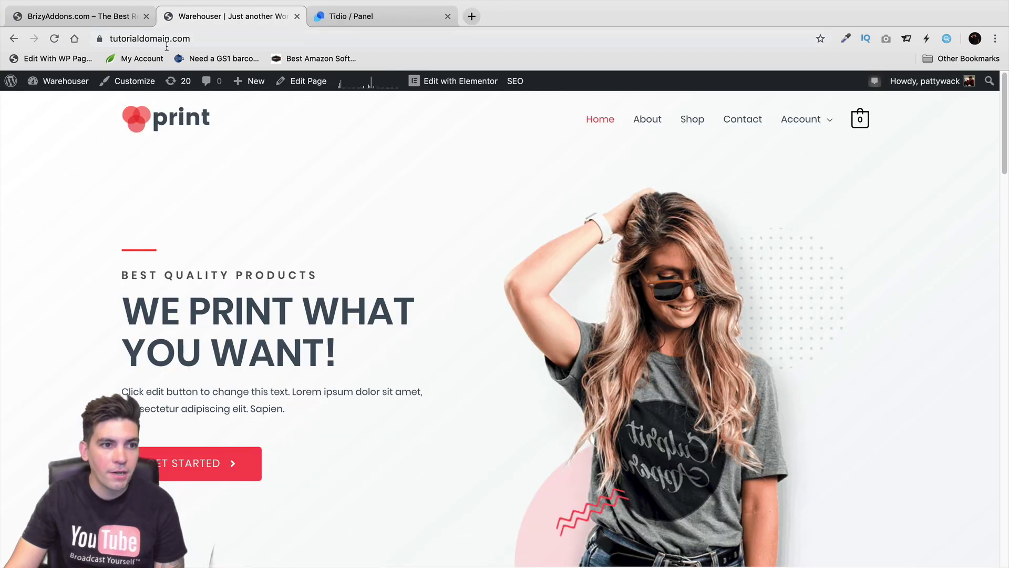
Open the Astra theme's style.css in the Theme Editor from the WordPress dashboard's Appearance menu
click(78, 108)
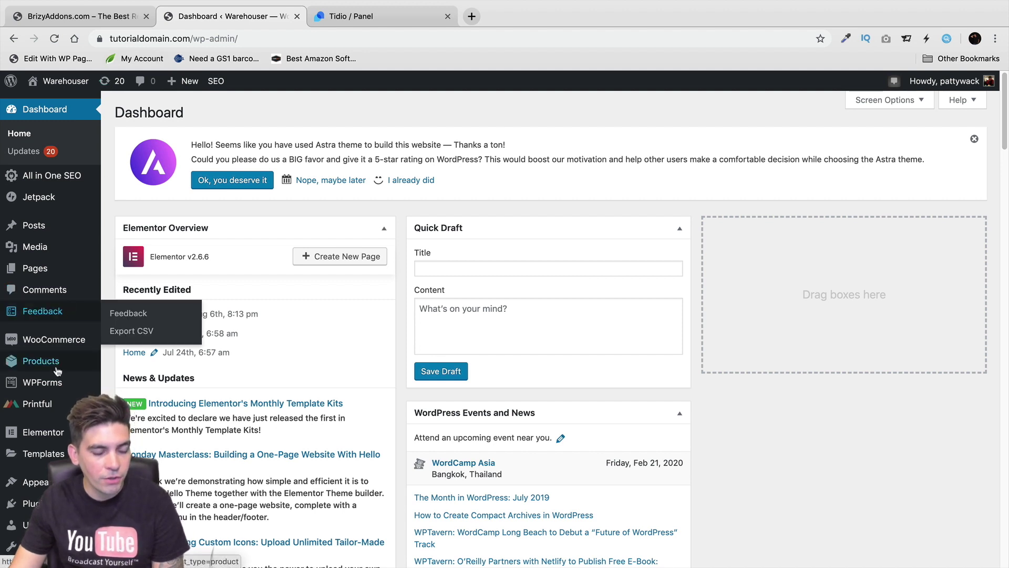
mouse_move(35, 481)
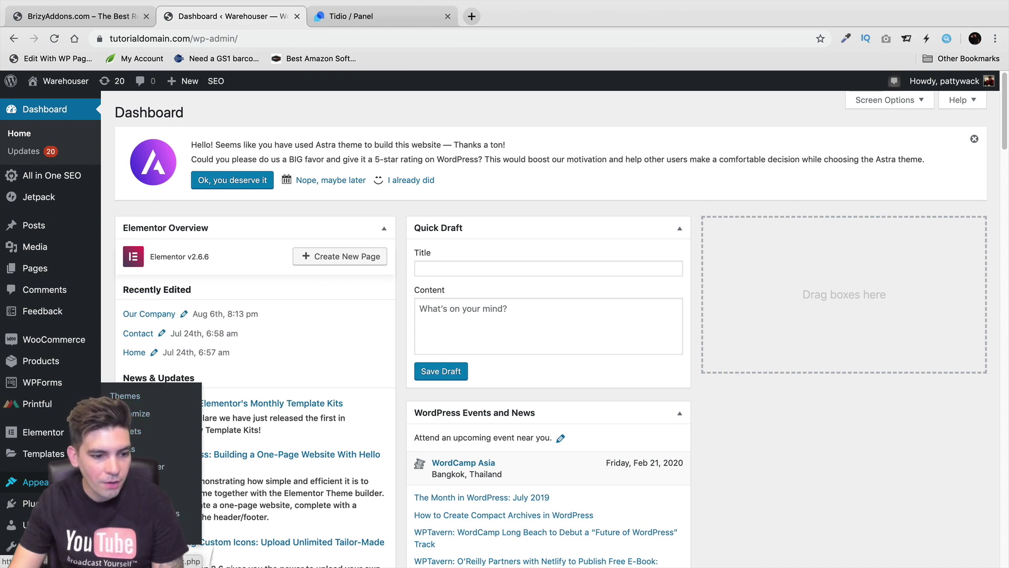
click(125, 397)
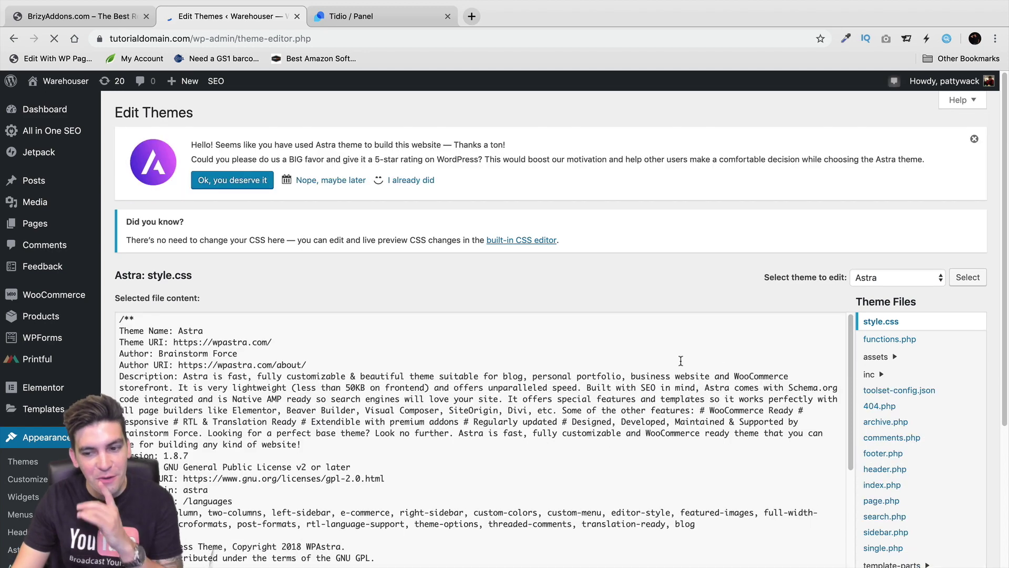
scroll(920, 425, down, 3)
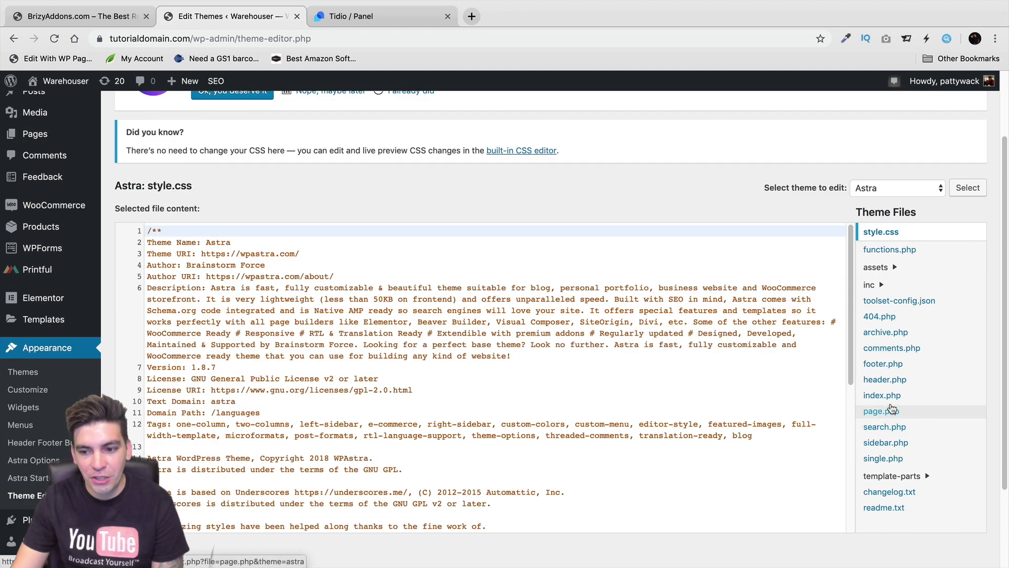
Paste the Tidio script into Astra's footer.php right before the closing </body> tag and fix the tag
click(892, 370)
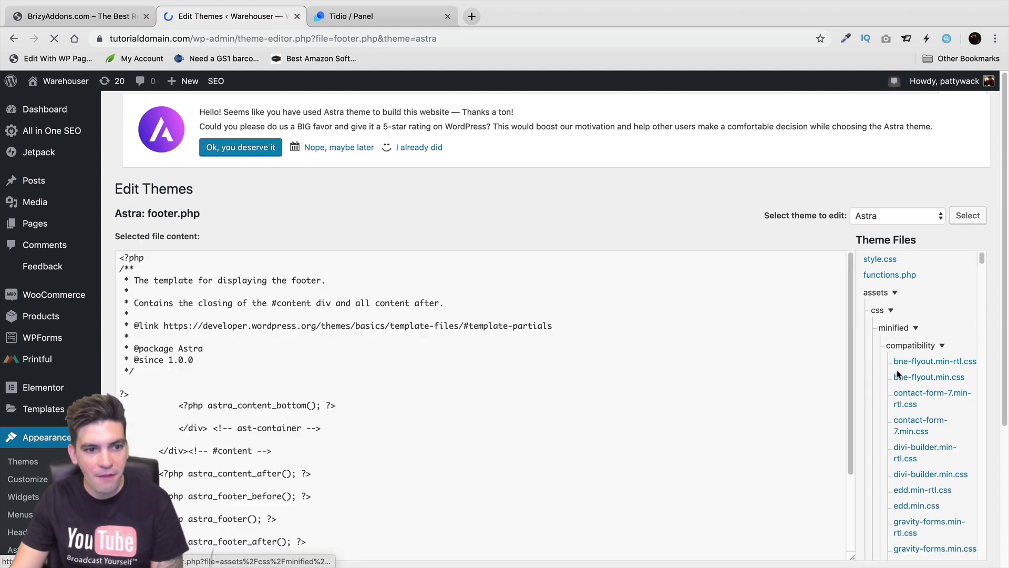
scroll(225, 379, down, 3)
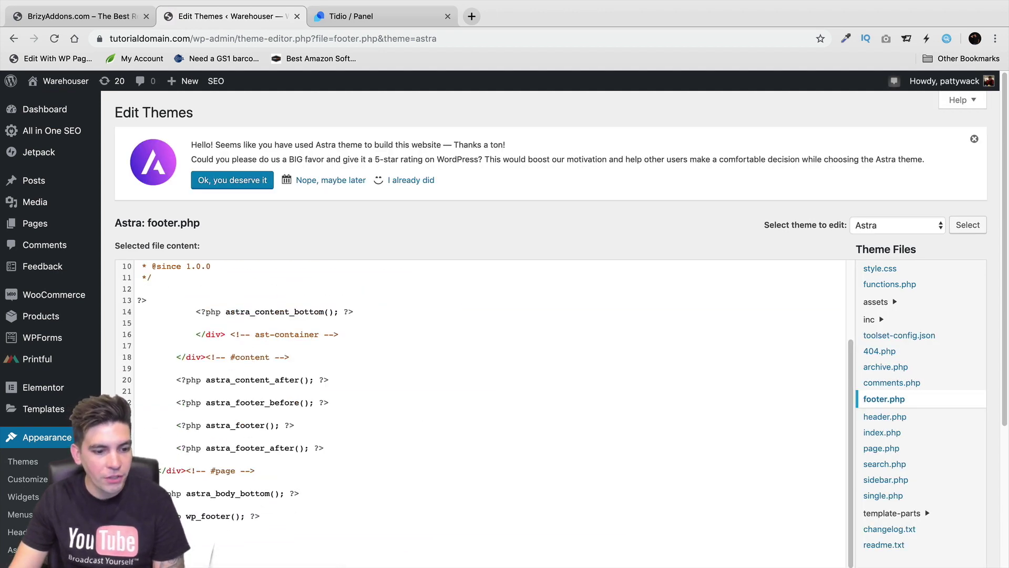
click(216, 531)
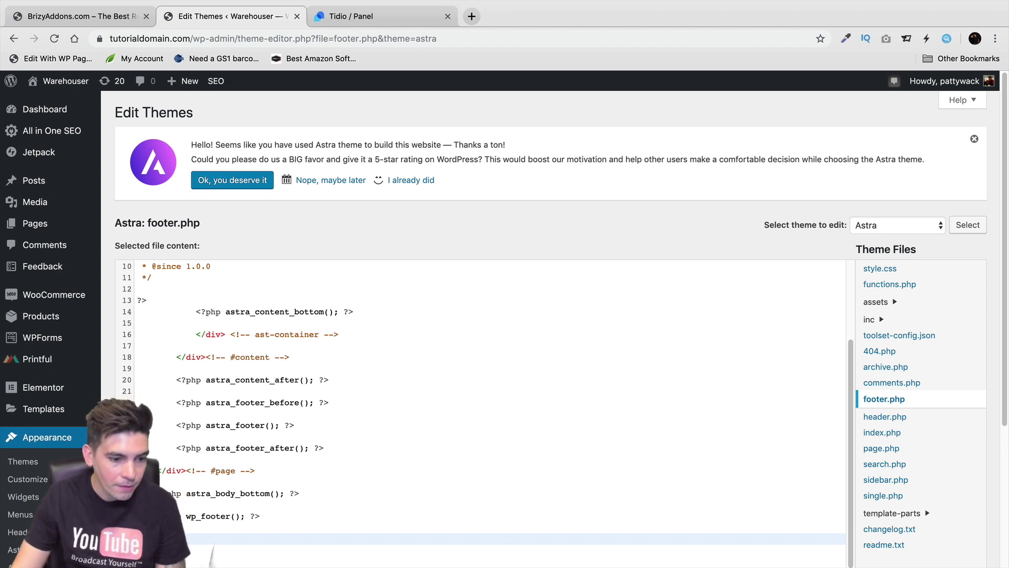
right_click(140, 535)
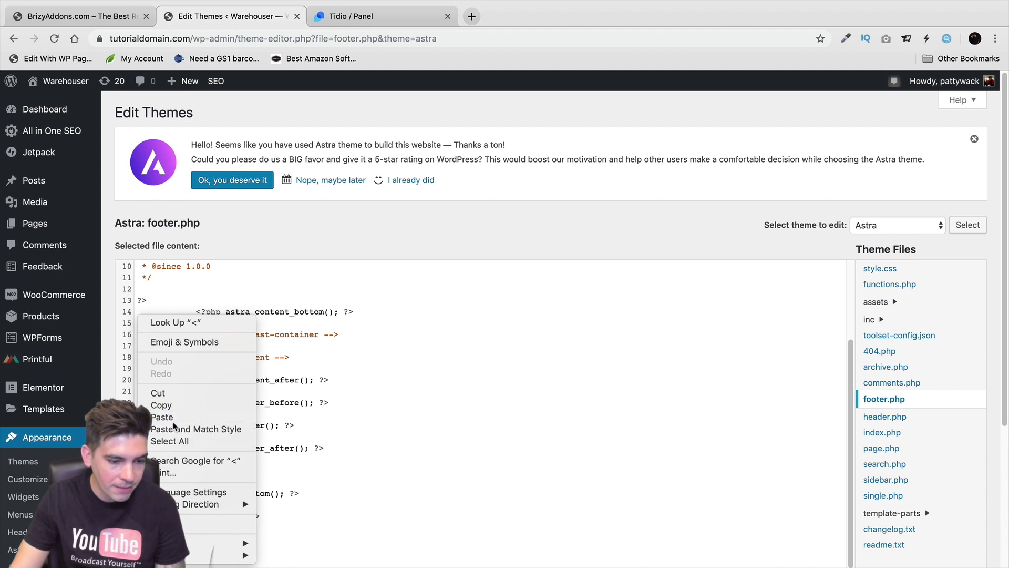
click(204, 426)
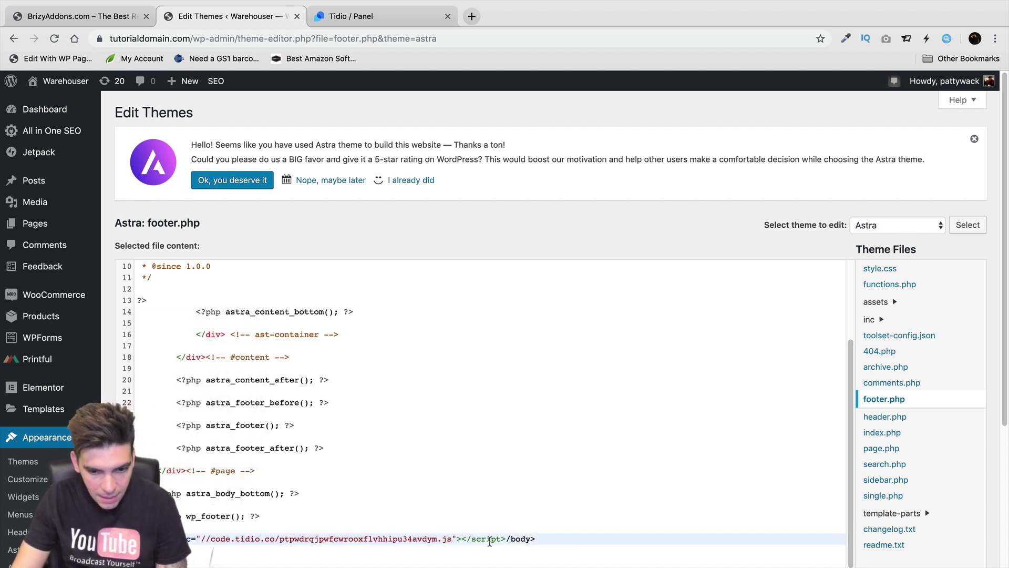
scroll(552, 522, down, 3)
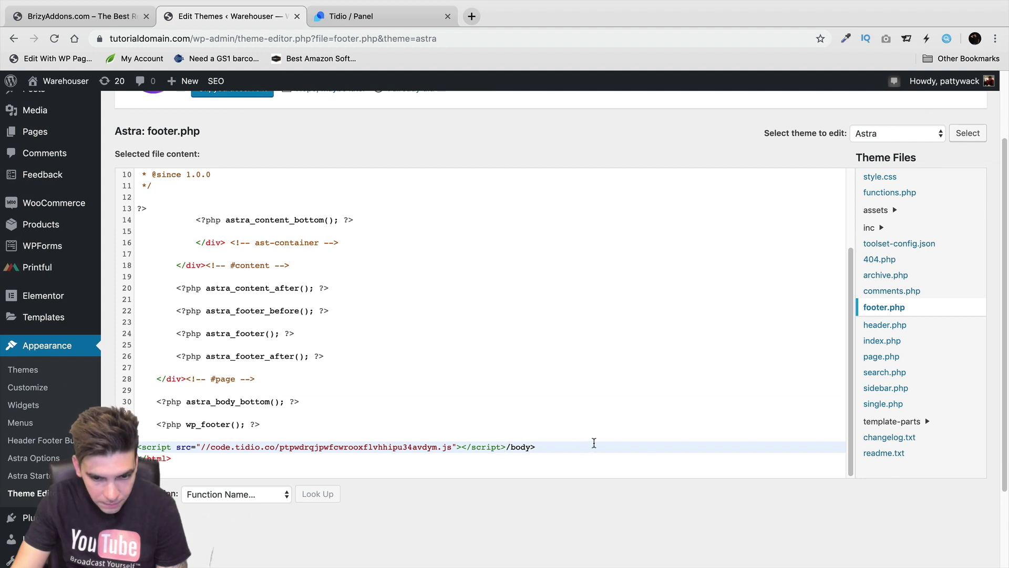
text(<)
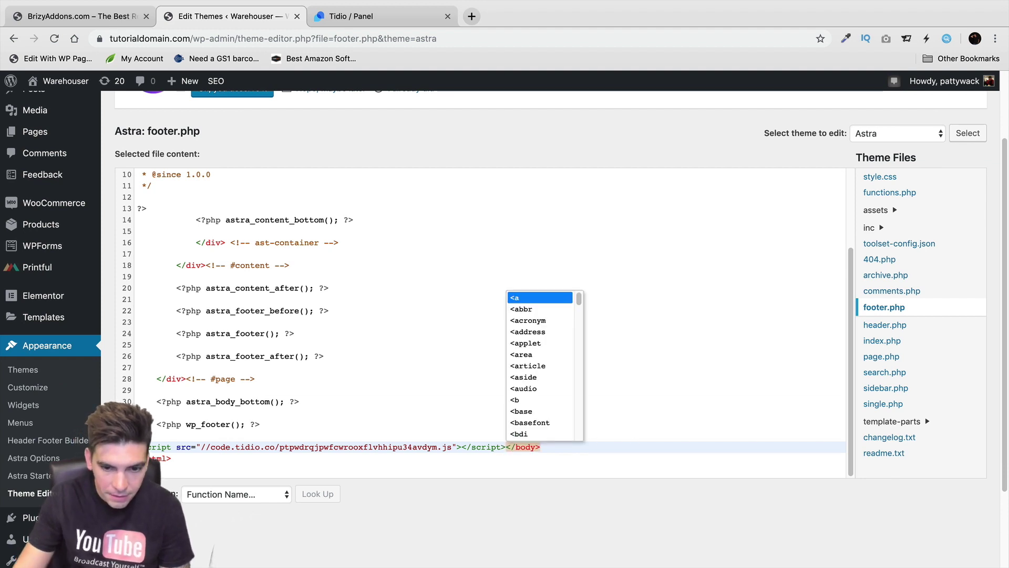
click(419, 345)
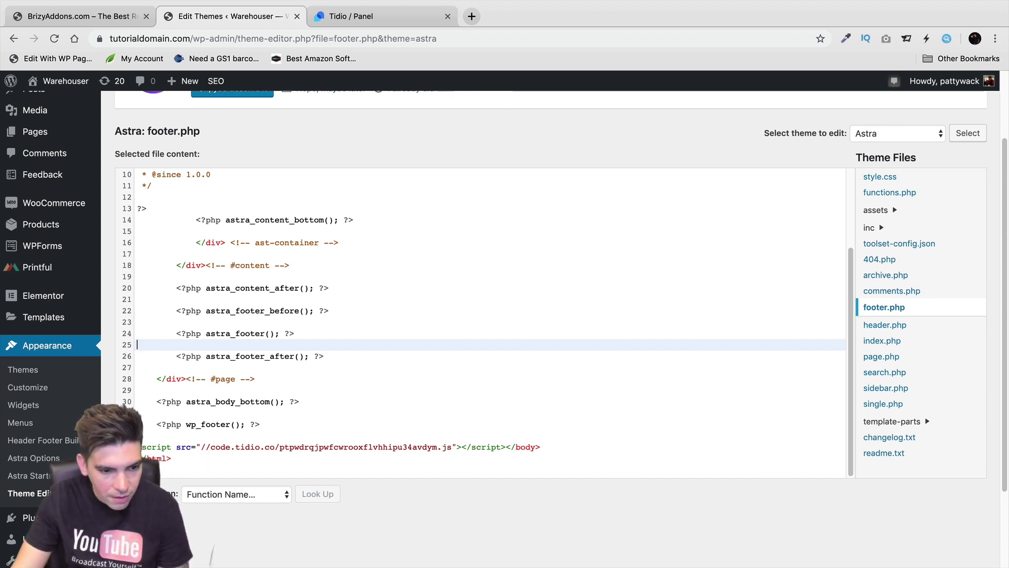
Compare the code in the Tidio panel, then return to the saved footer.php editor
click(338, 20)
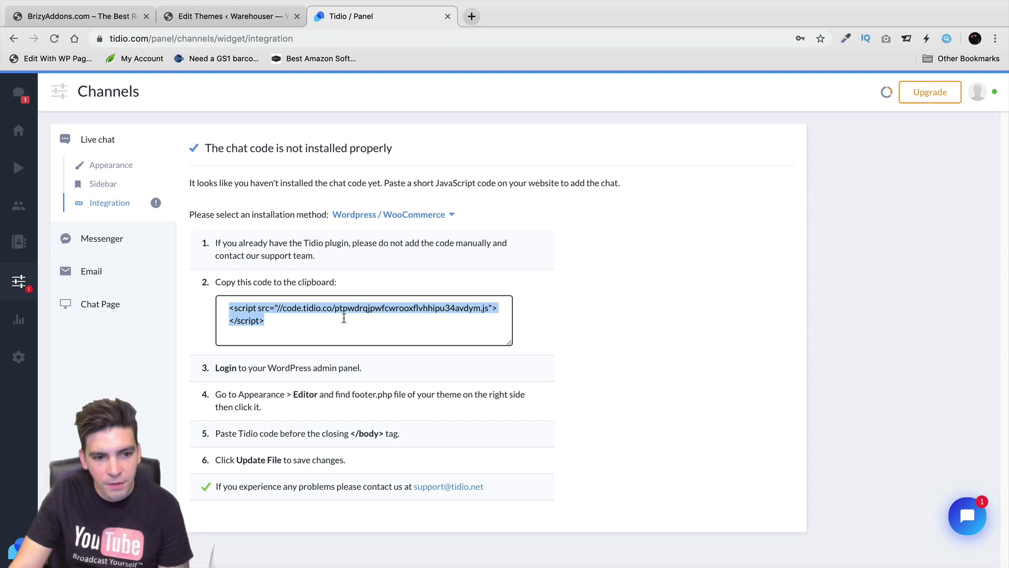
click(231, 16)
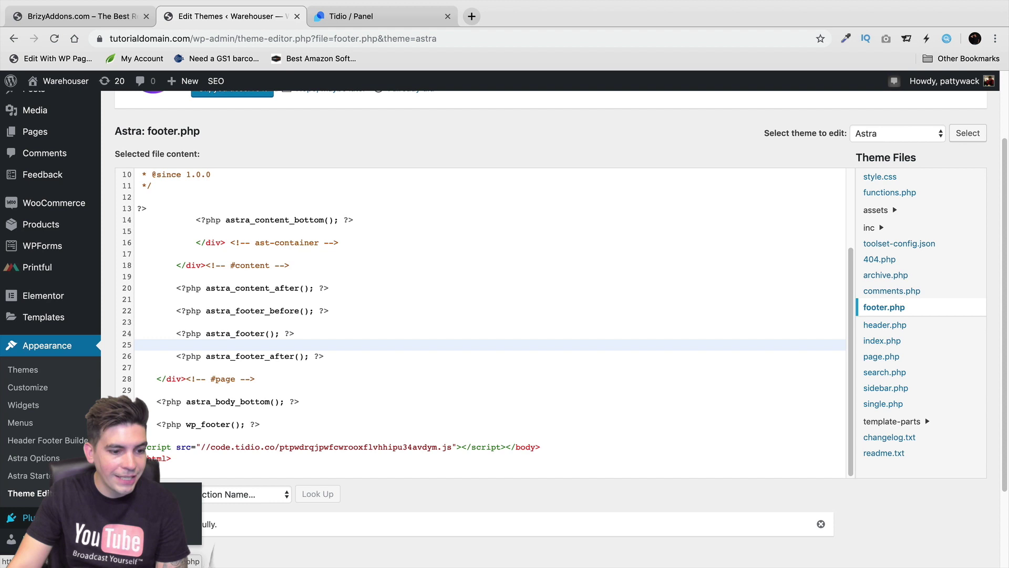
Search new plugins for 'header a', finding Insert Headers and Footers already active
click(32, 517)
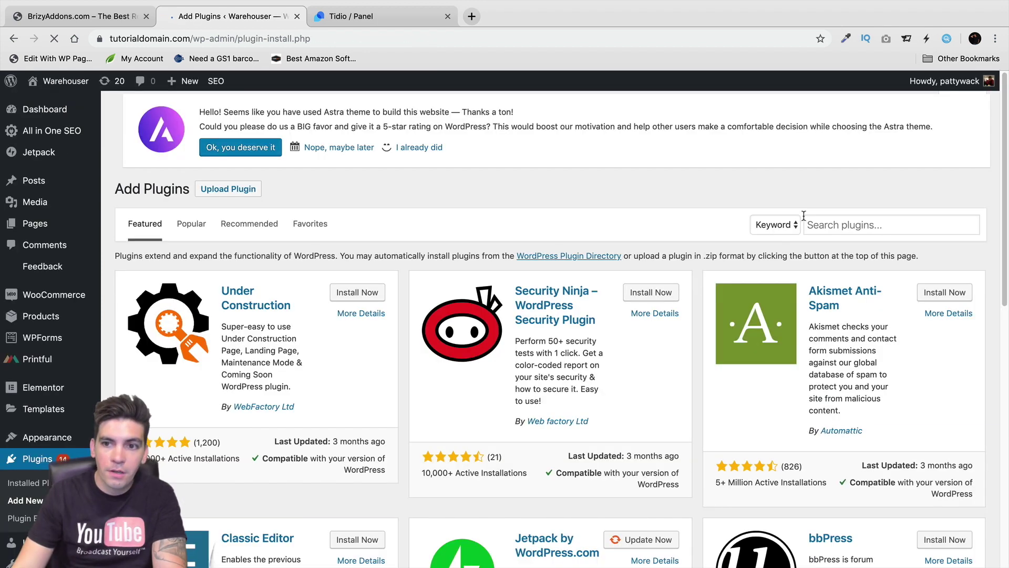
click(835, 224)
text(header and footer)
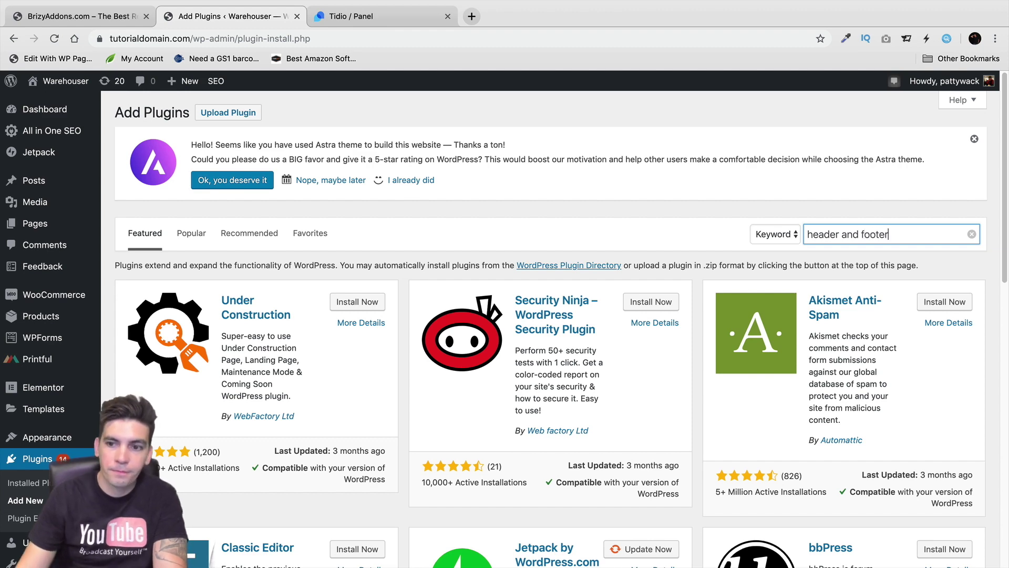
key(Return)
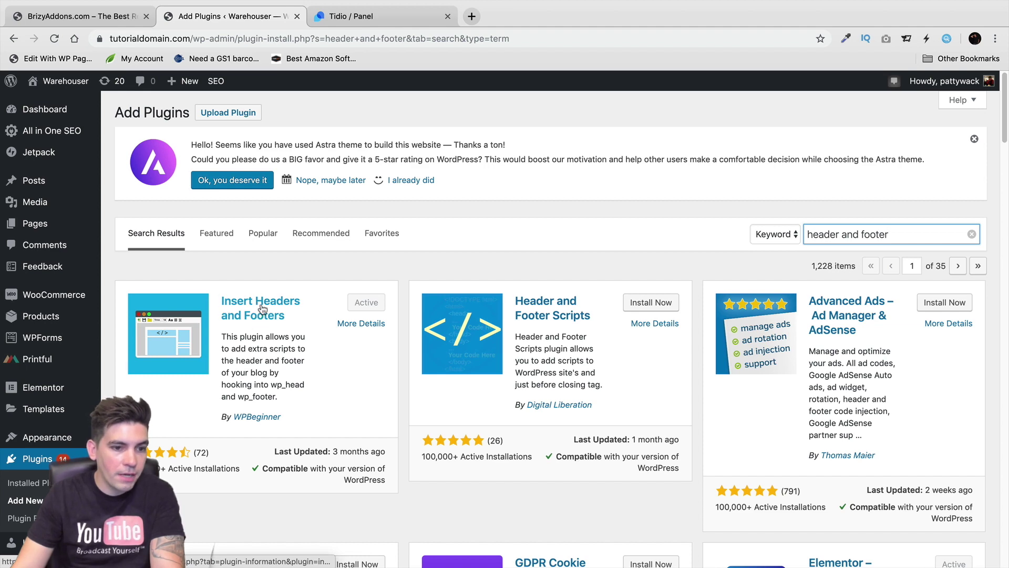
scroll(67, 329, down, 3)
mouse_move(66, 328)
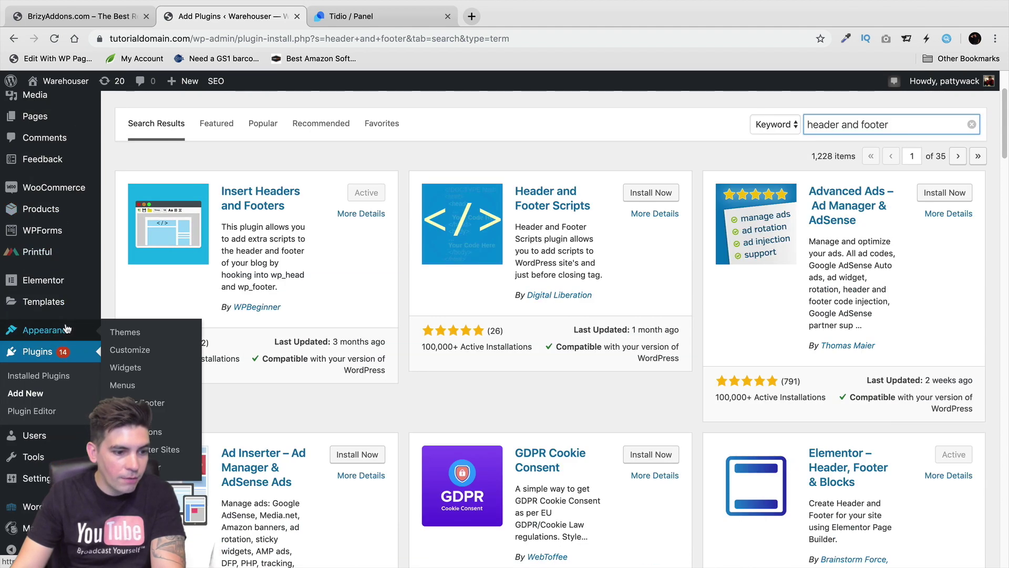
scroll(47, 302, down, 4)
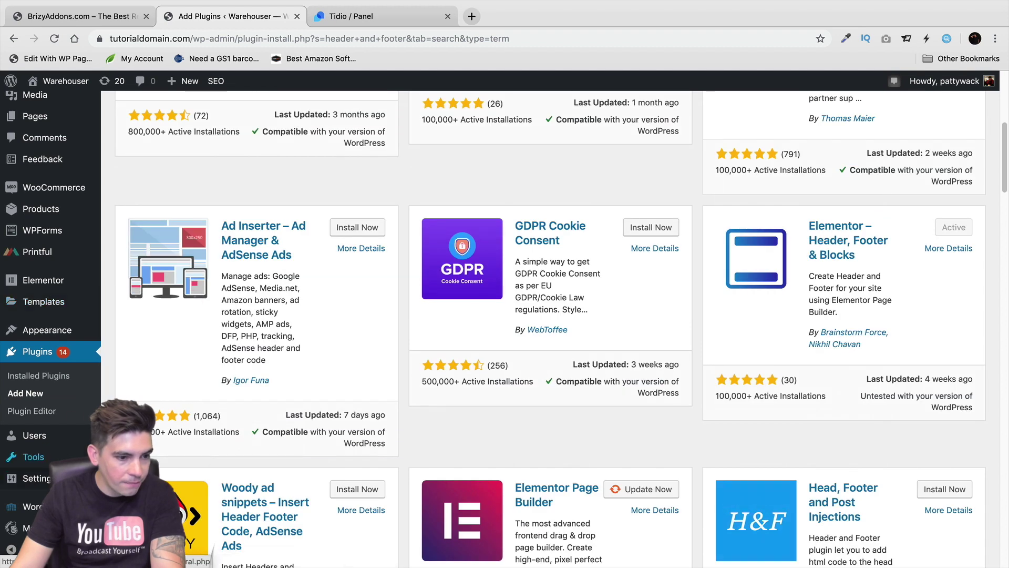
In Insert Headers and Footers, delete all header scripts, including the Facebook Pixel code
mouse_move(36, 478)
click(174, 484)
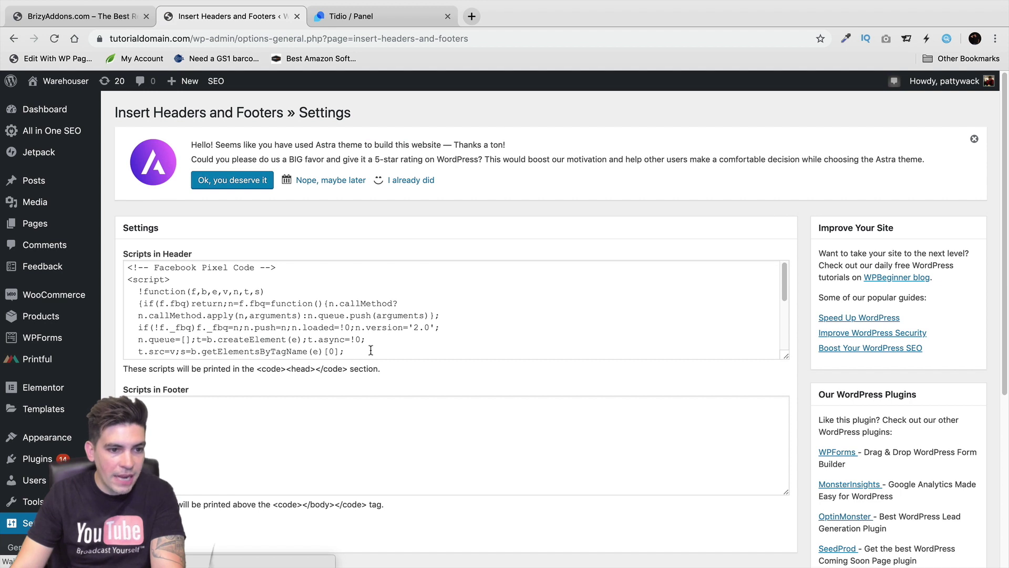
drag(371, 351, 98, 246)
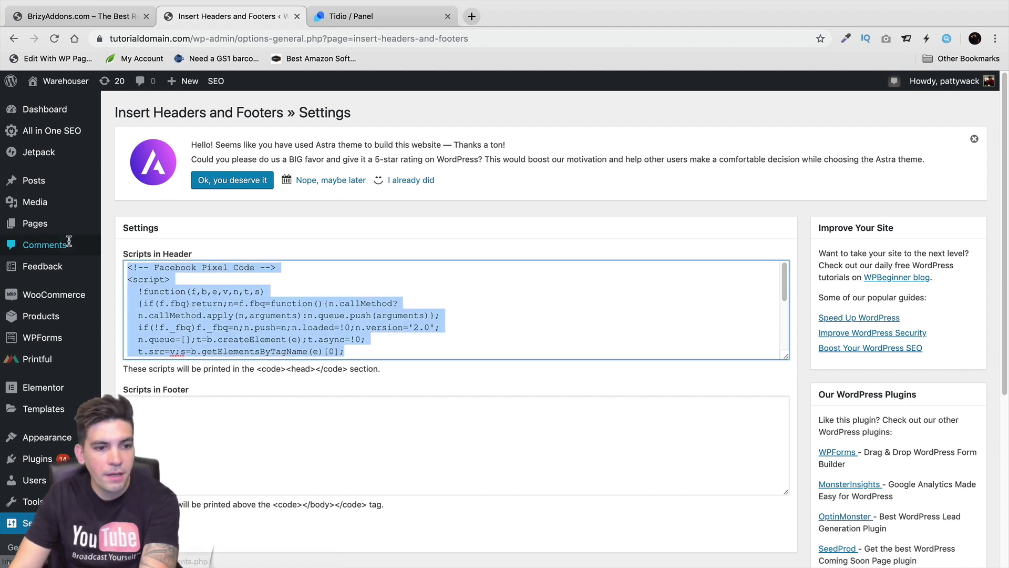
key(BackSpace)
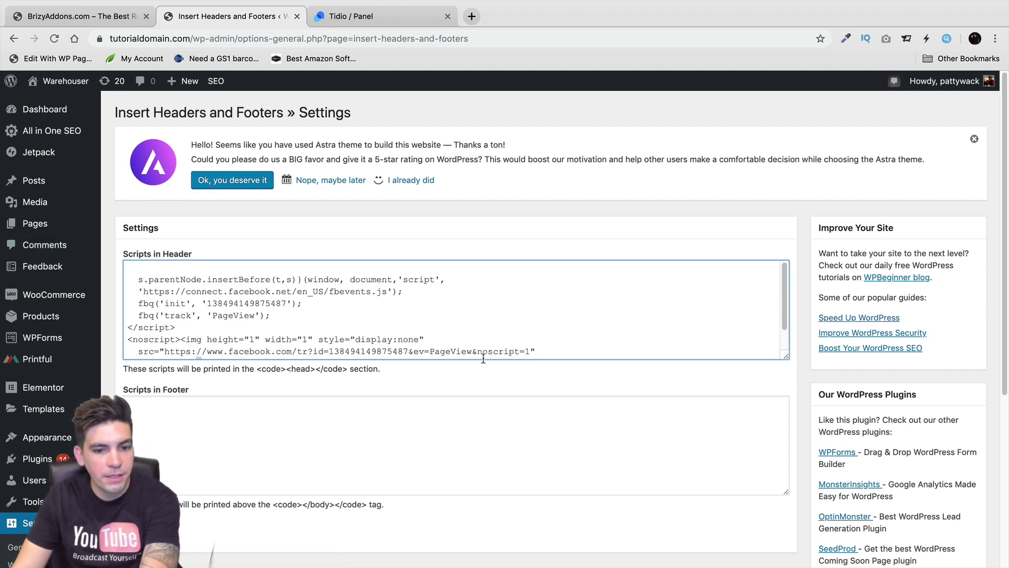
drag(485, 354, 169, 223)
key(BackSpace)
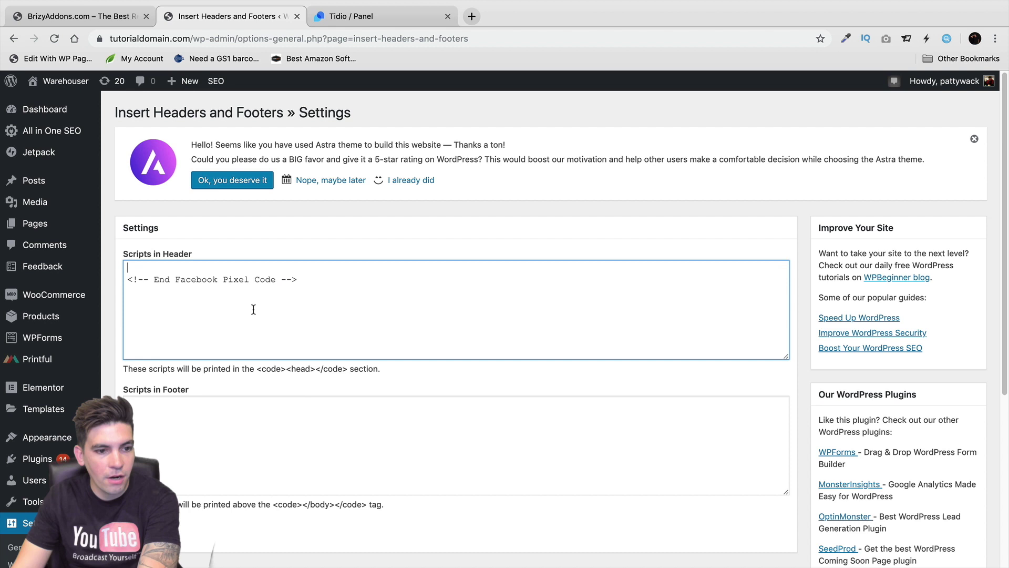
key(super+a)
key(BackSpace)
Paste the Tidio script into the footer scripts box and save
right_click(187, 428)
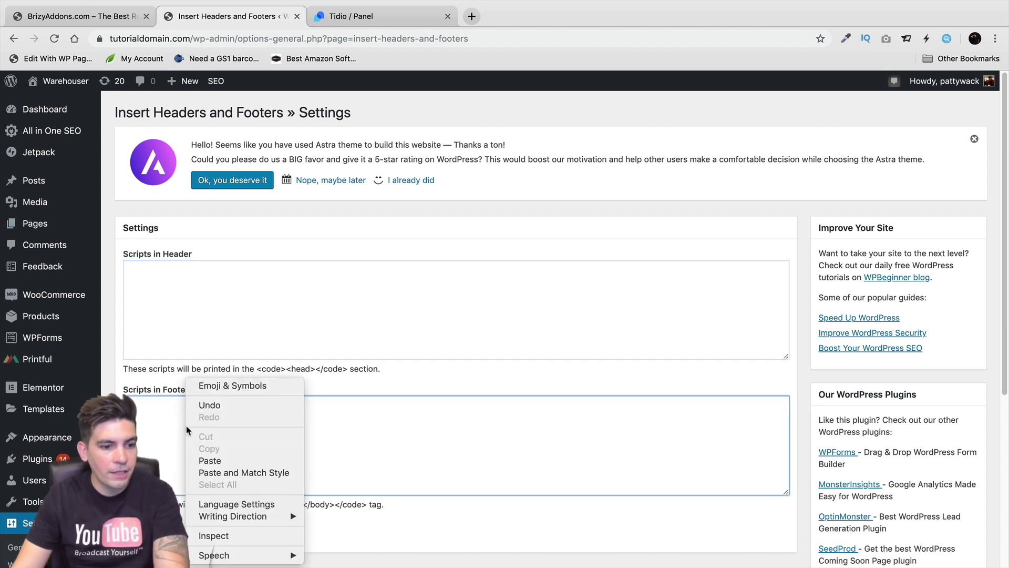
click(209, 461)
click(142, 531)
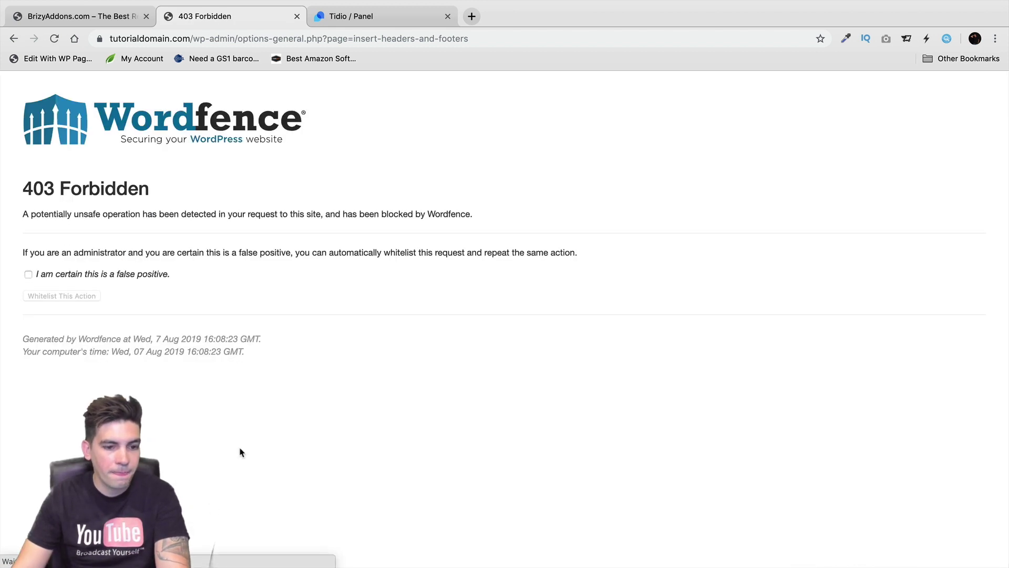
After the 403 Forbidden page, go back, delete the Tidio script from the footer, and view the site
click(14, 39)
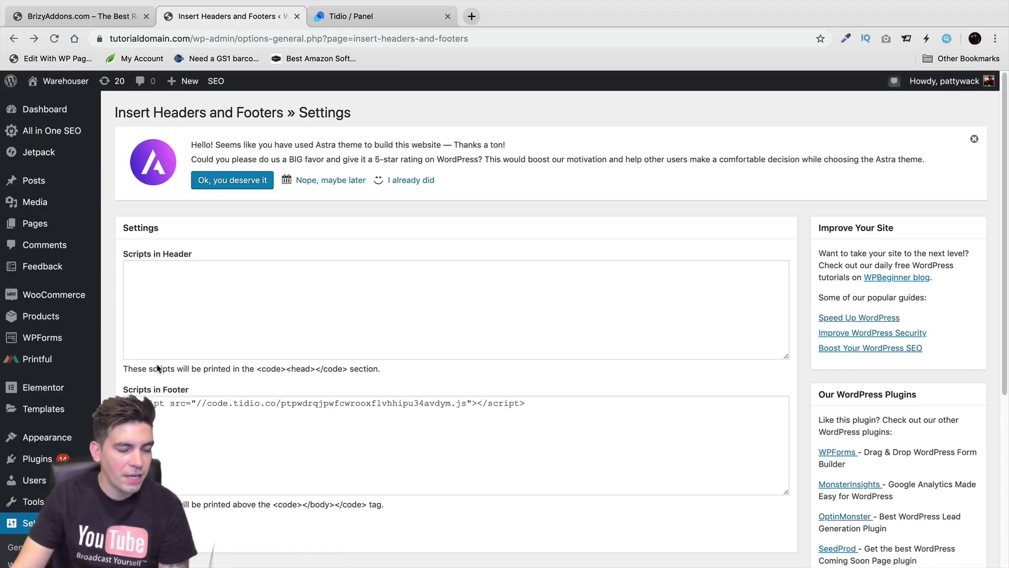
scroll(252, 442, down, 1)
double_click(514, 384)
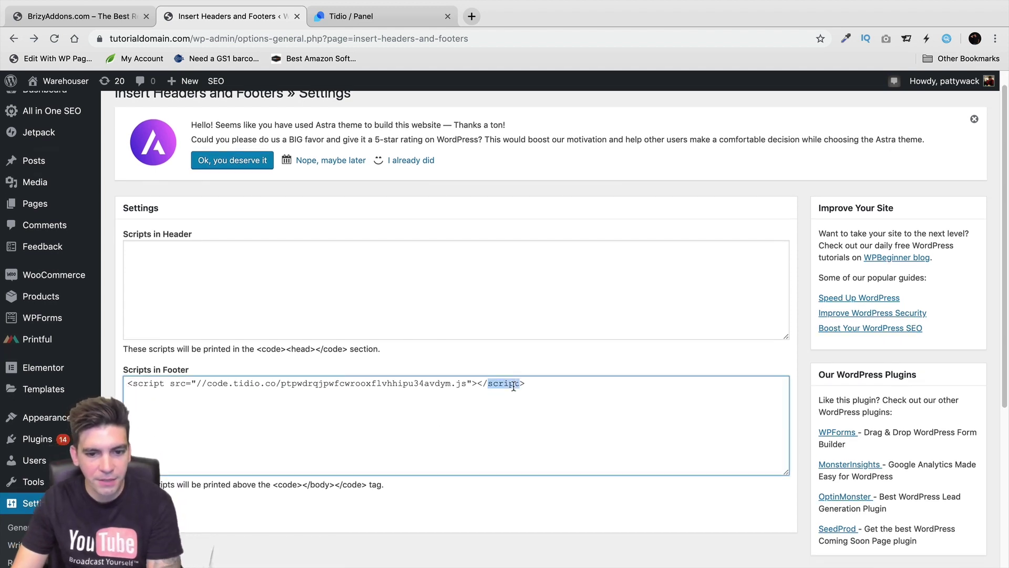
key(super+a)
key(BackSpace)
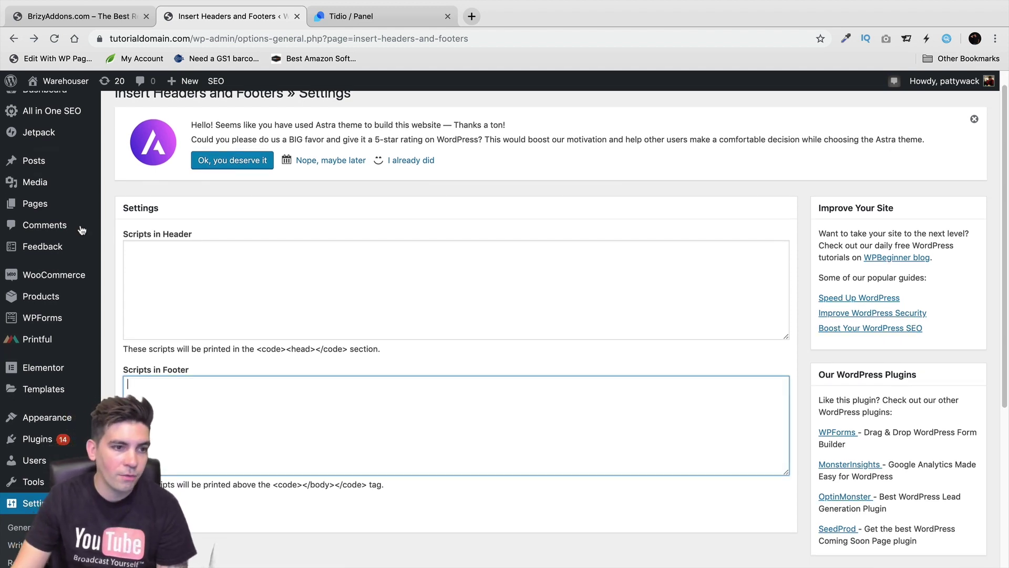
click(63, 104)
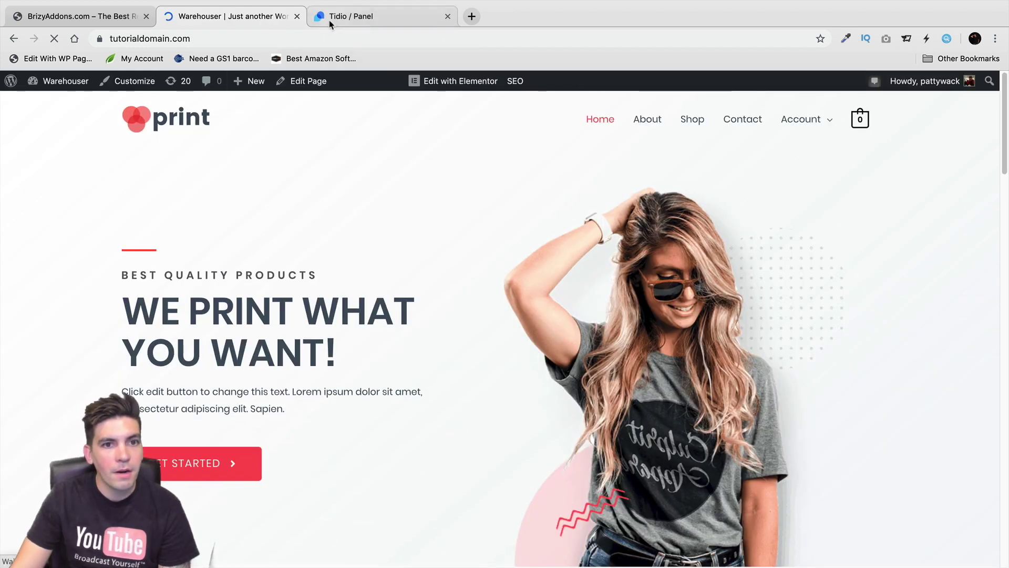
Check the Tidio Dashboard checklist and the site's chat widget, then open Conversations
click(348, 18)
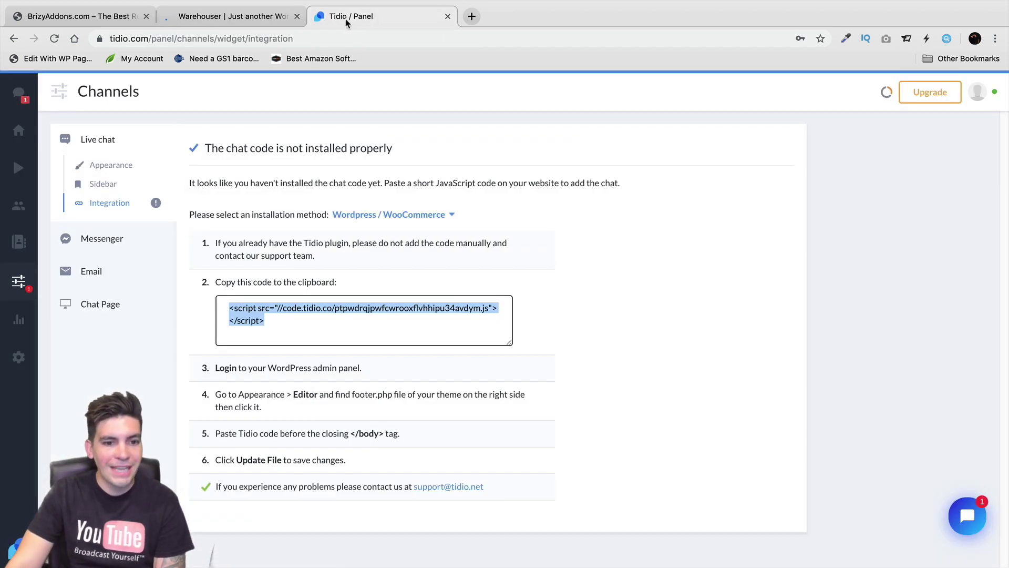
click(29, 129)
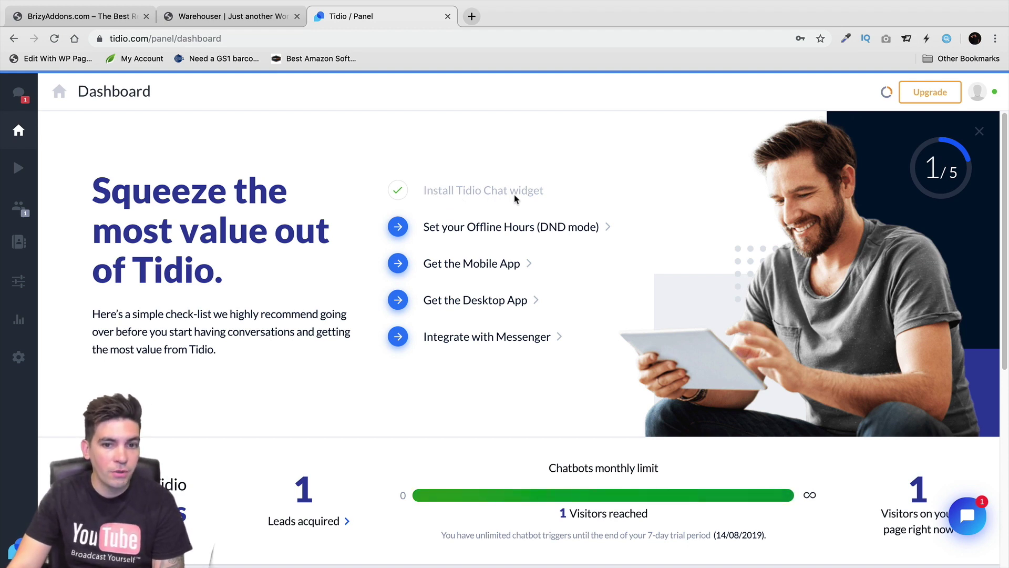
click(240, 19)
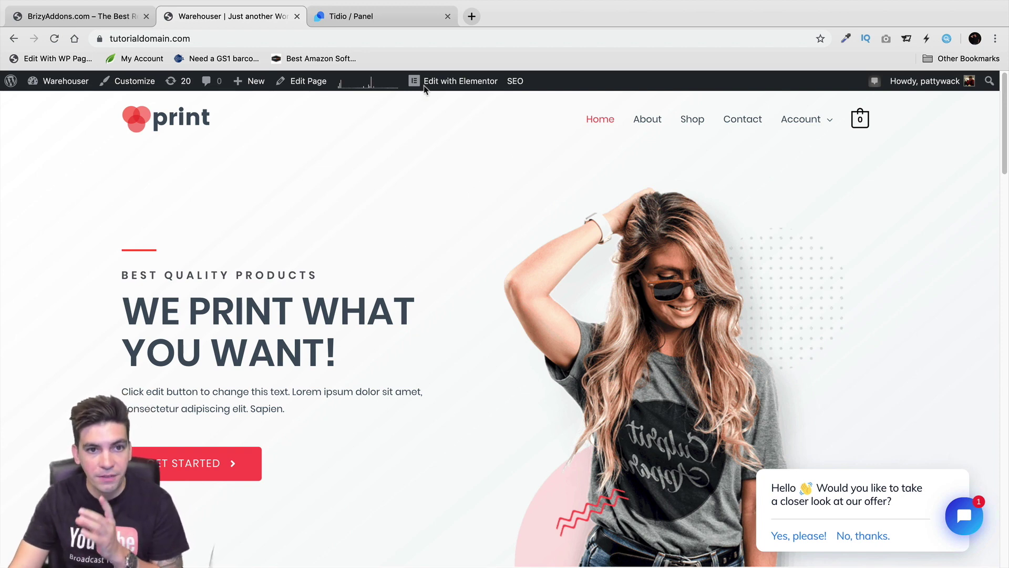
click(393, 22)
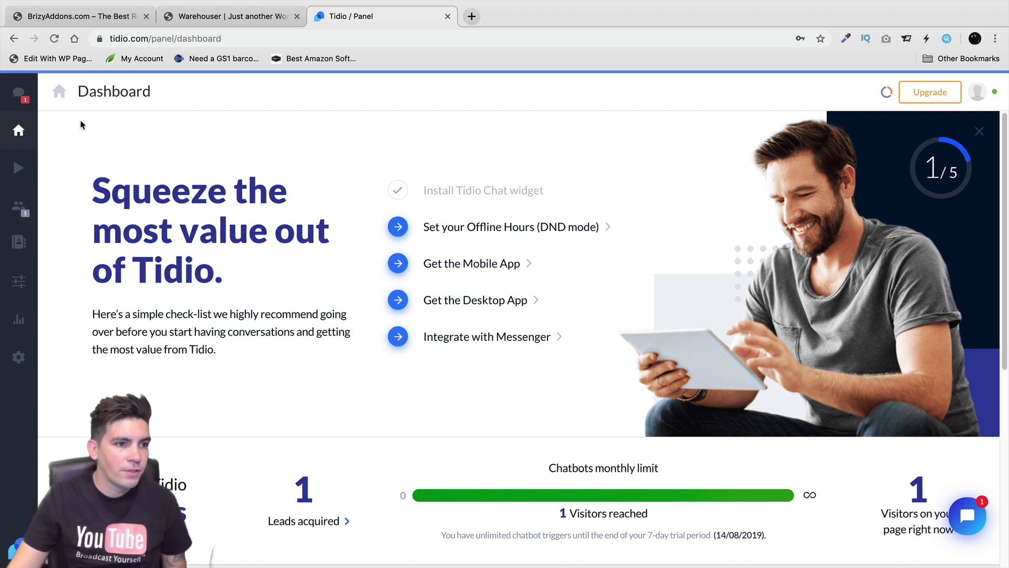
click(19, 95)
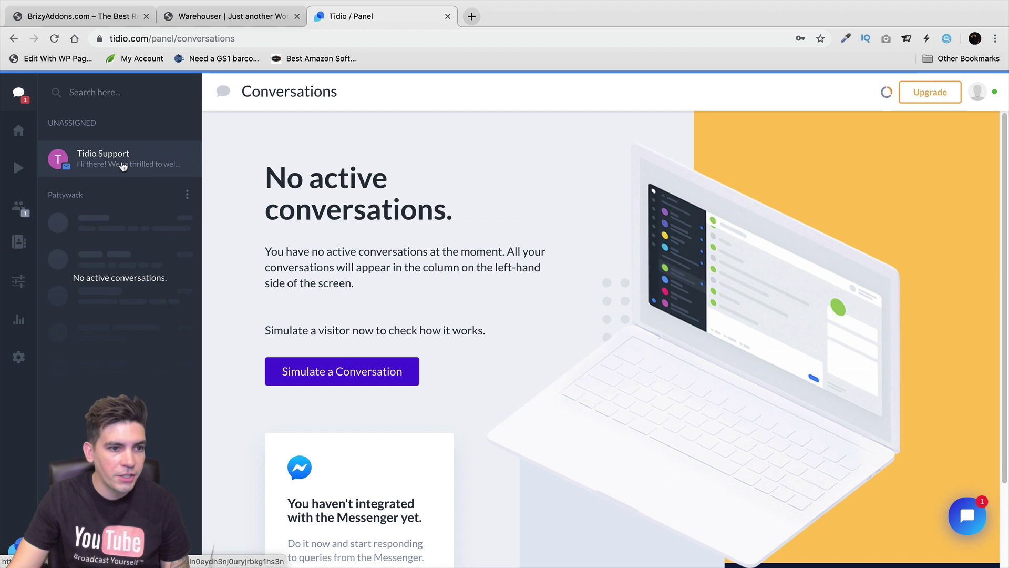
On the site, accept the chatbot's offer and send 'hey whats up' in the chat
click(240, 18)
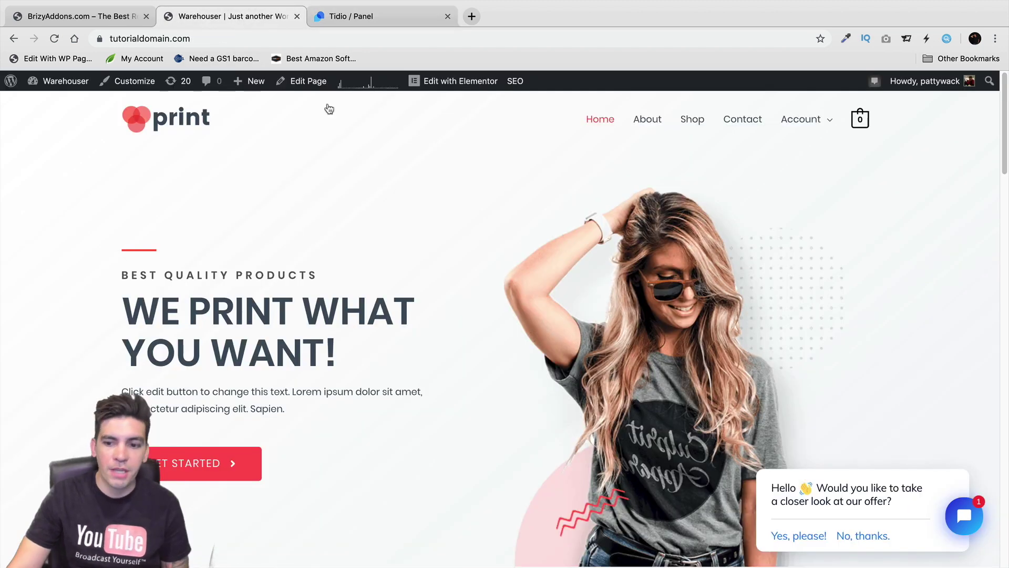
click(819, 534)
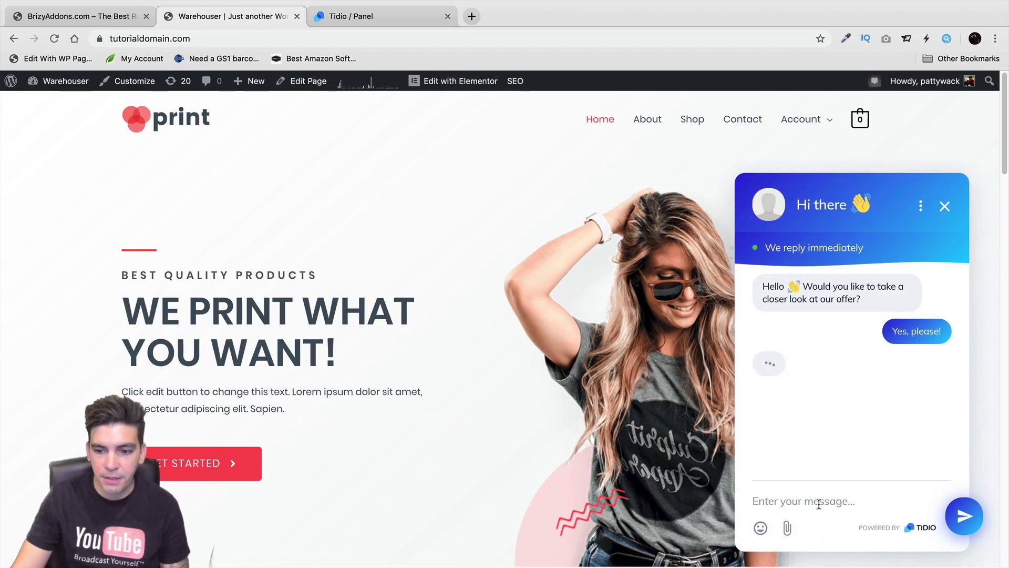
text(hey whats)
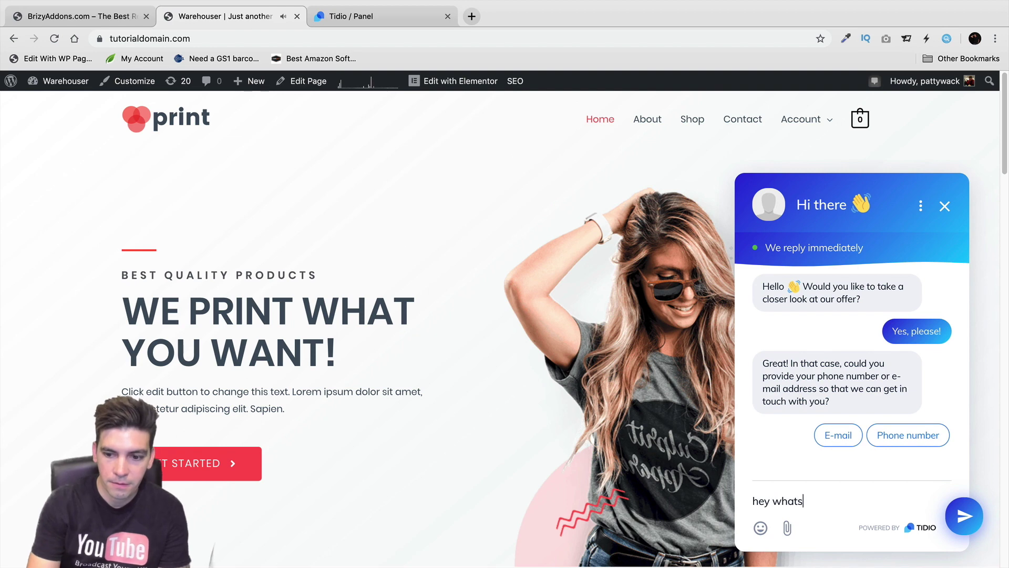
text( up)
key(Return)
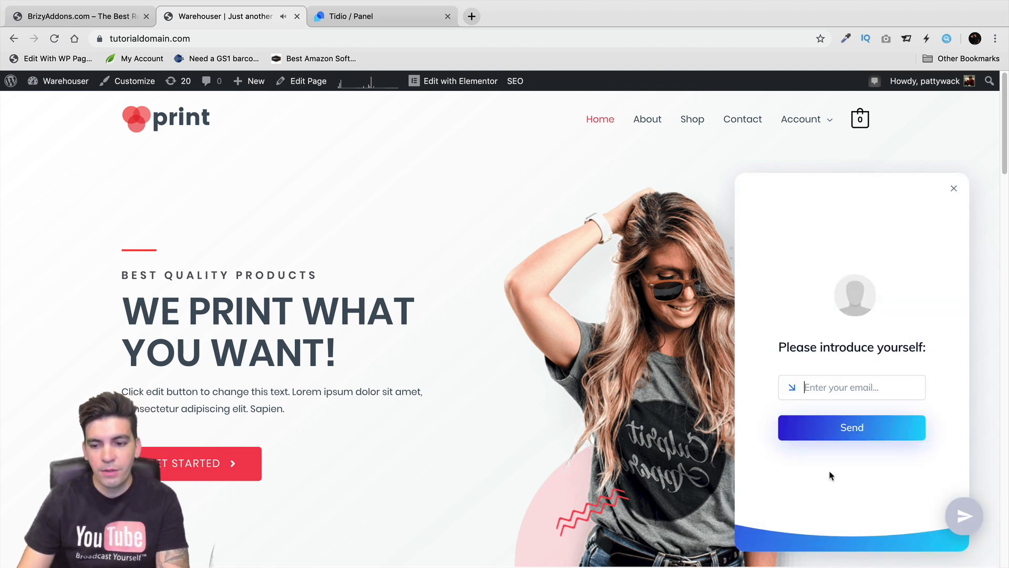
Enter the visitor's e-mail address in the chat and submit it
click(841, 388)
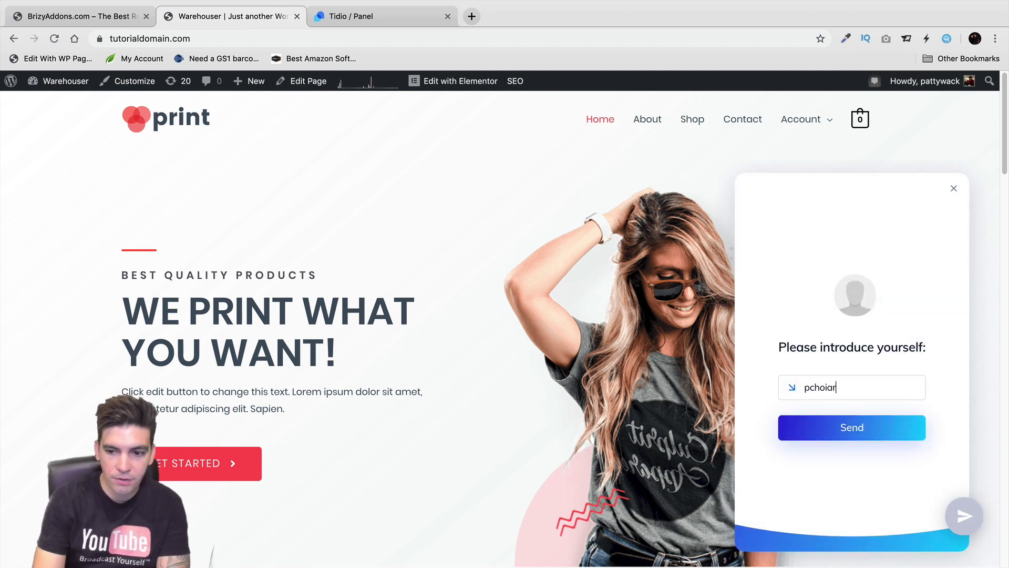
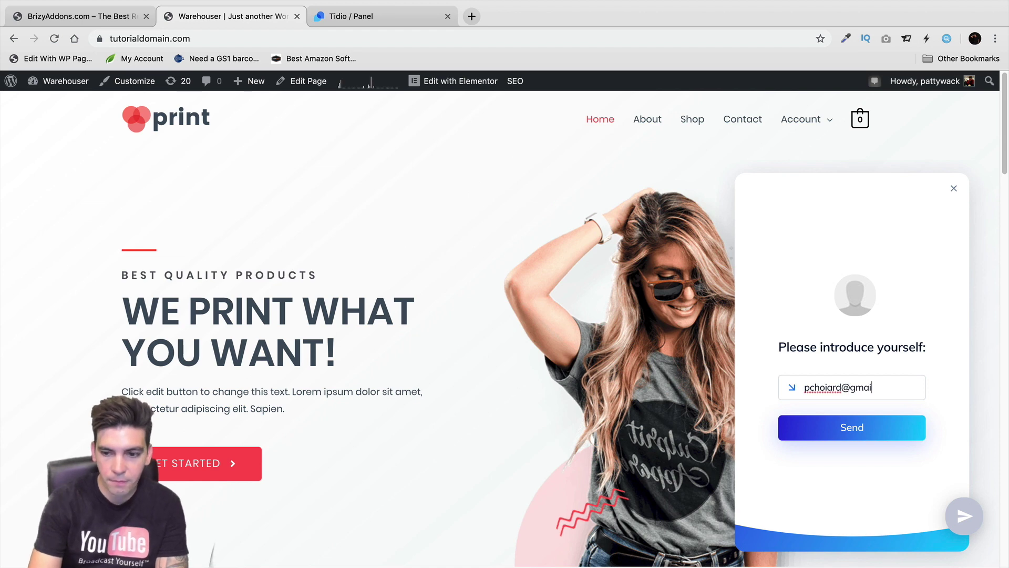
key(Return)
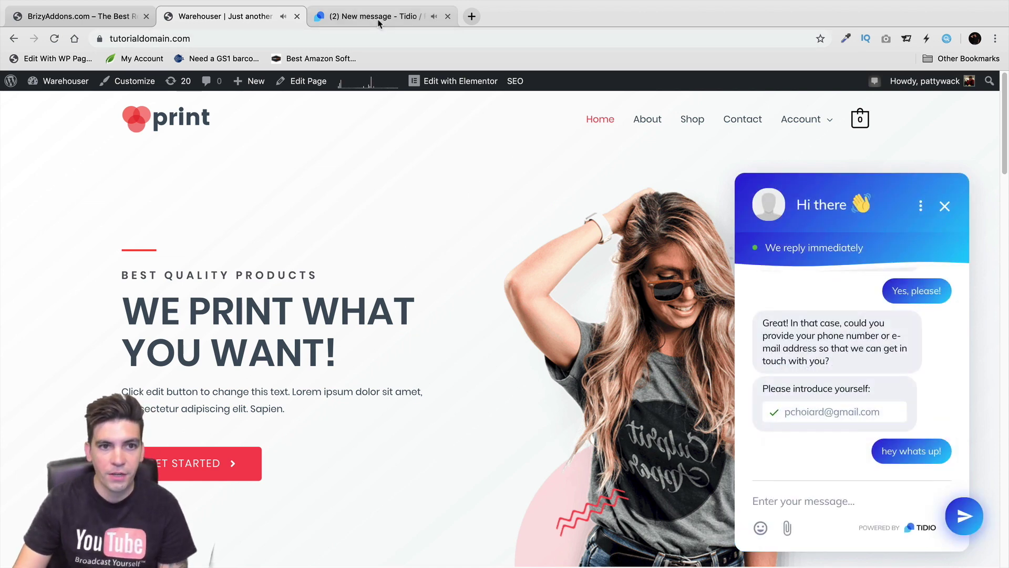
Open the test visitor's conversation in the Tidio panel, then return to the Warehouser site tab
click(378, 17)
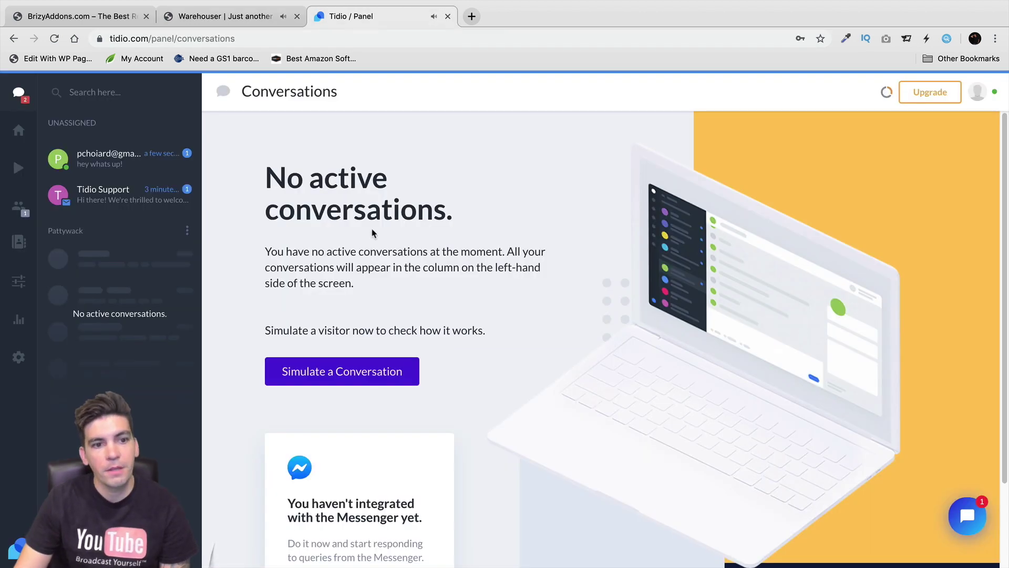
click(99, 159)
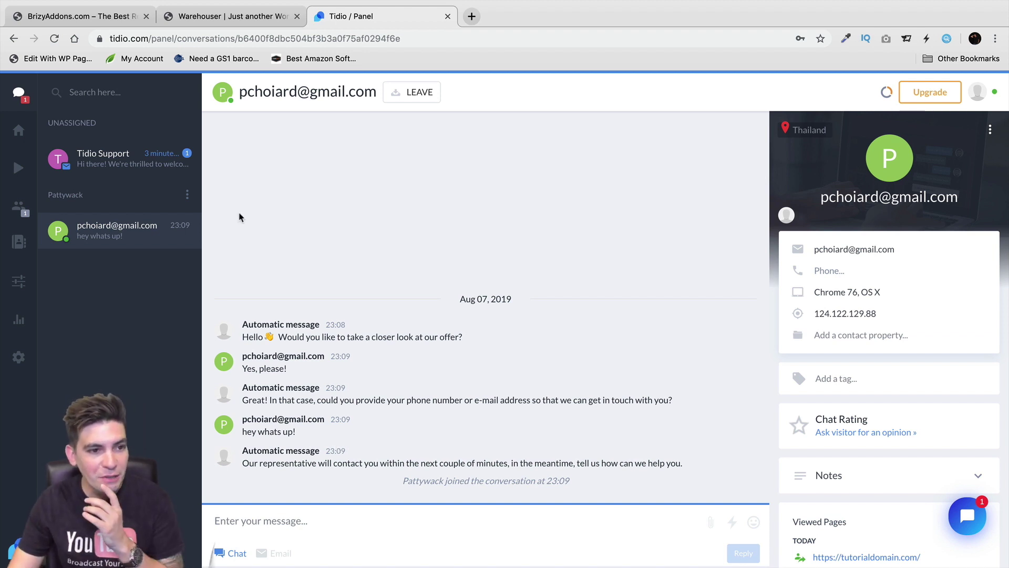
click(221, 16)
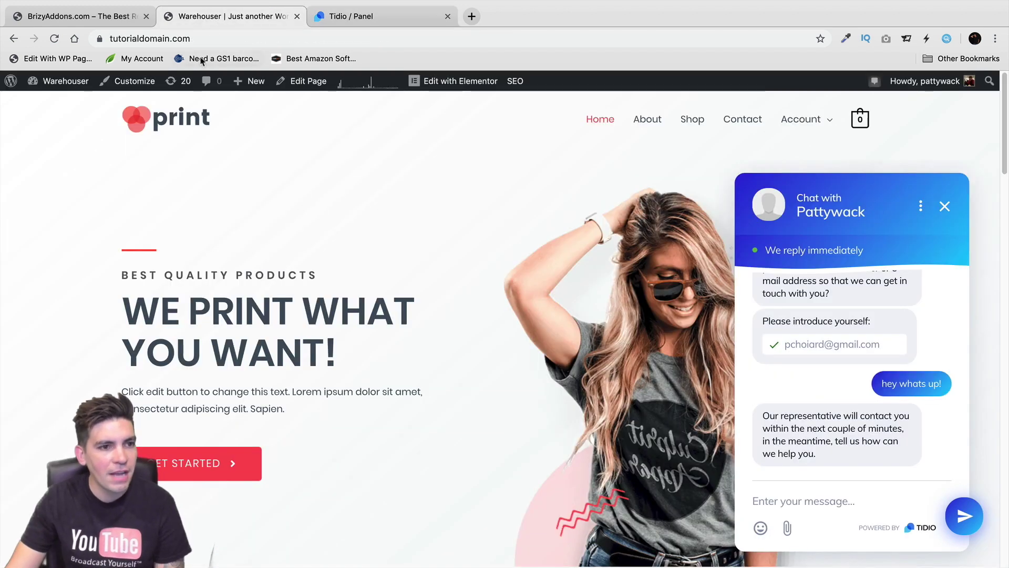
Scroll through Installed Plugins from the WordPress dashboard, then go to Plugins > Add New
click(67, 105)
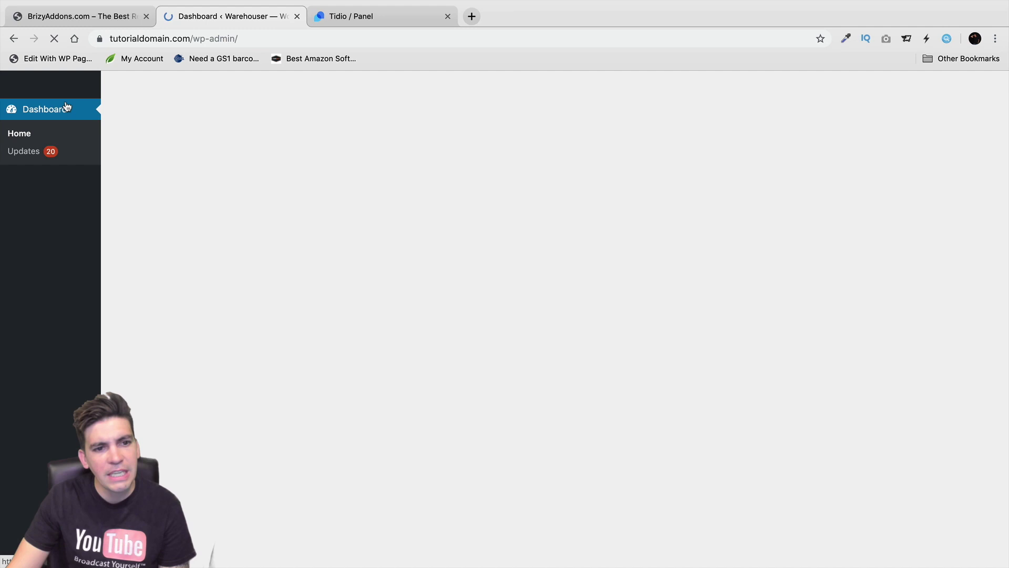
scroll(71, 380, down, 4)
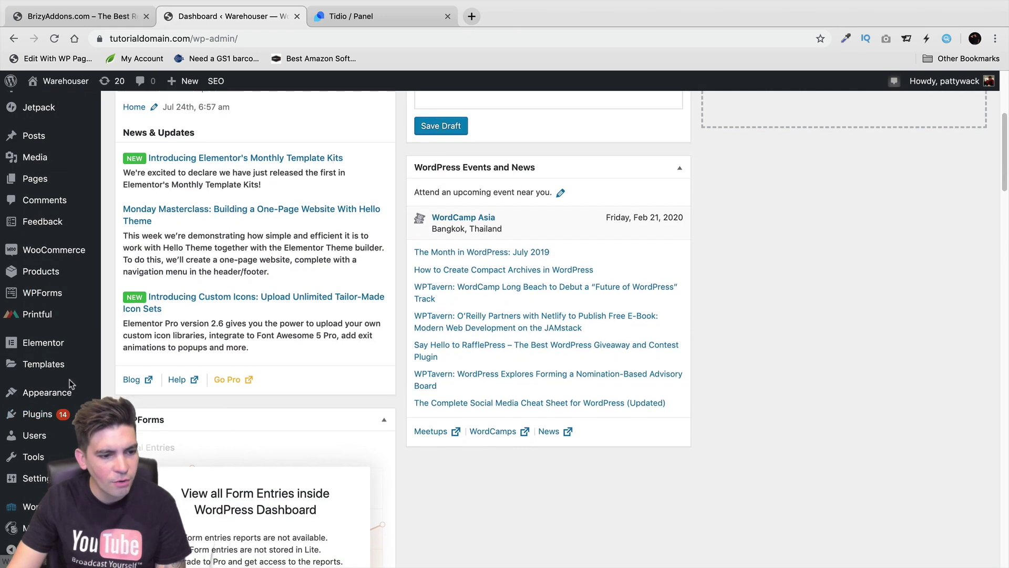
scroll(71, 380, down, 2)
mouse_move(52, 414)
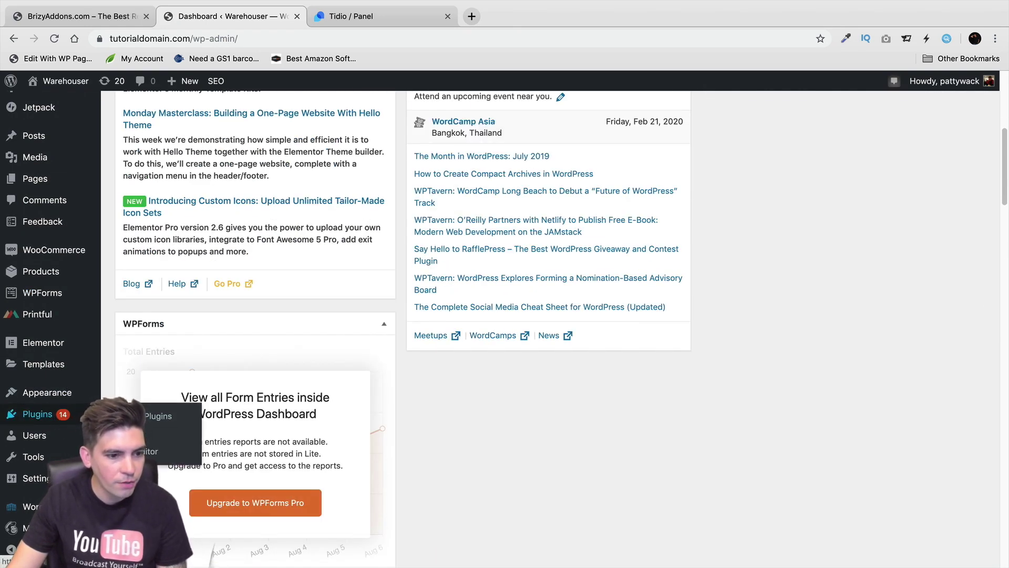
click(152, 417)
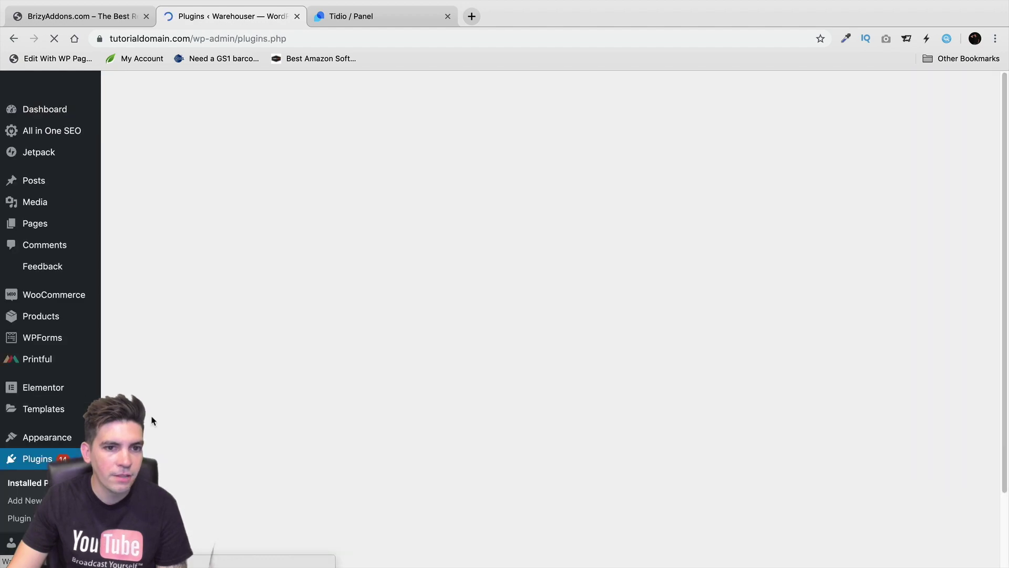
scroll(417, 401, down, 15)
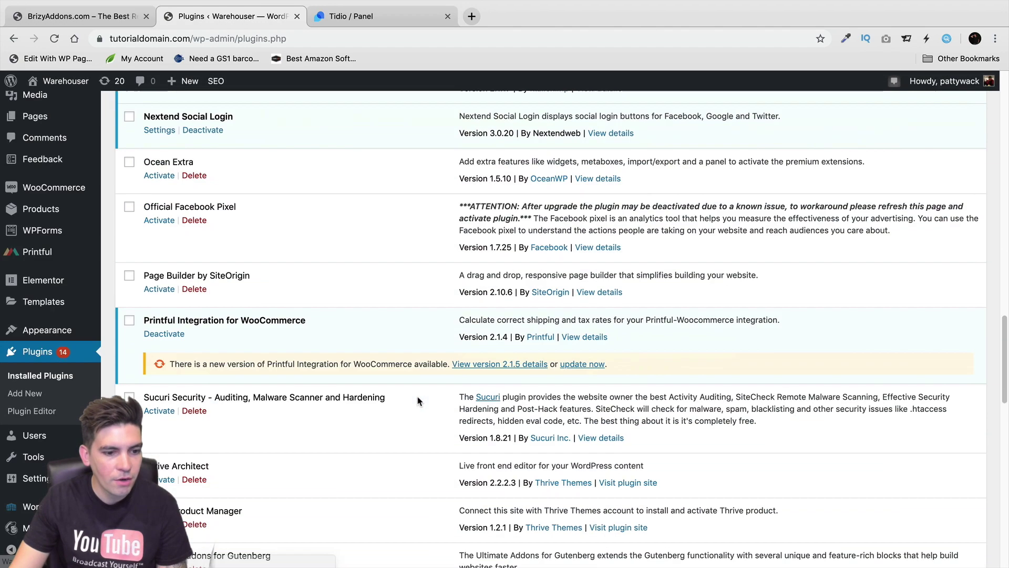
scroll(418, 401, down, 15)
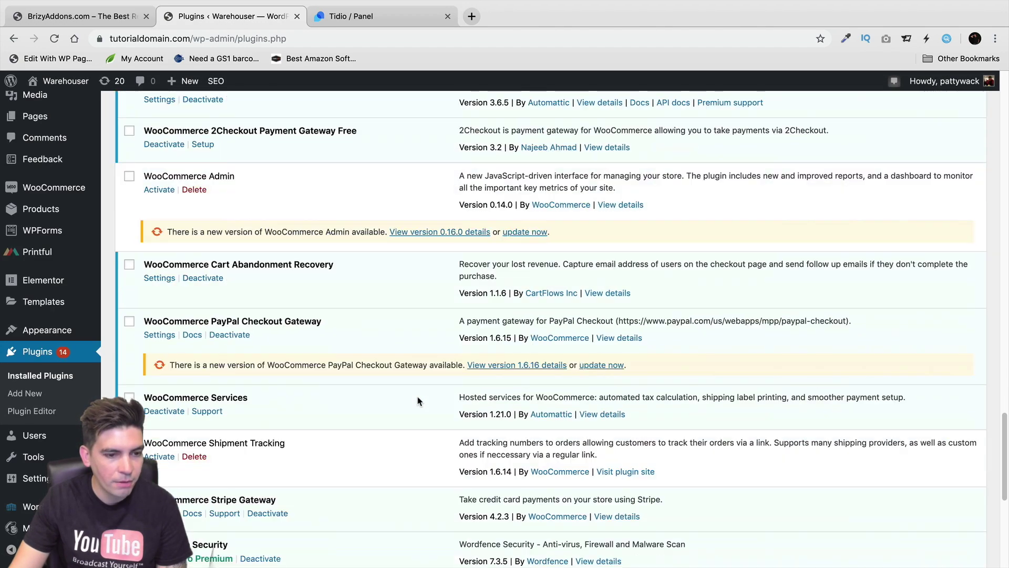
scroll(418, 401, down, 2)
scroll(418, 401, up, 10)
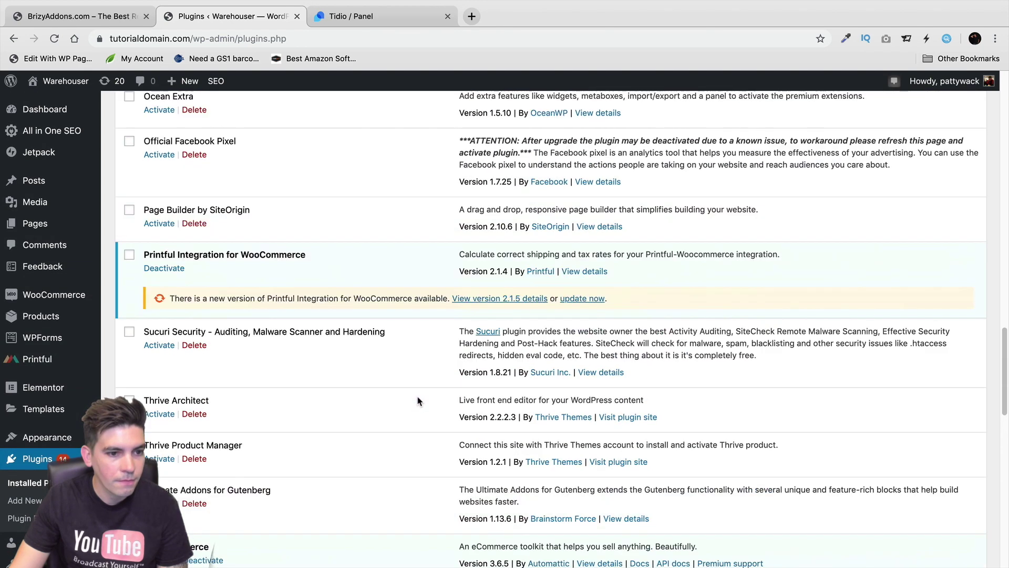
click(33, 501)
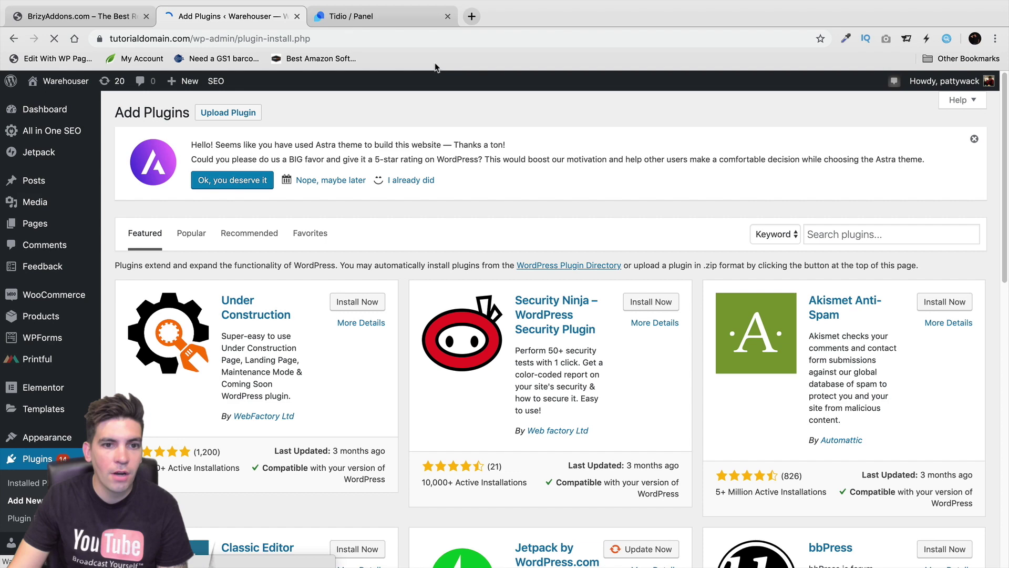
Search the plugin directory for 'tidio chat', then install and activate Tidio Live Chat
click(847, 234)
text(t)
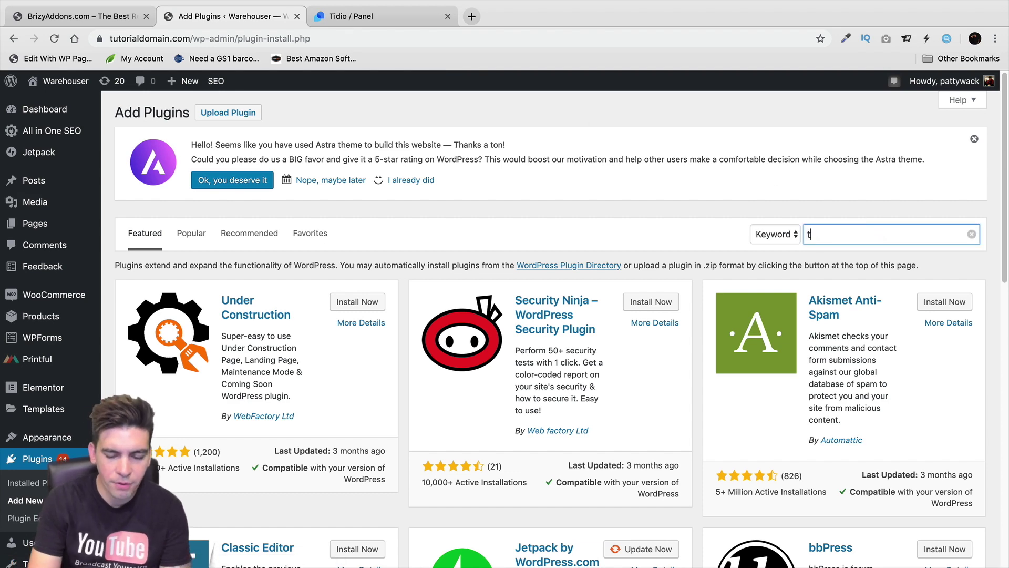
text(idio chat)
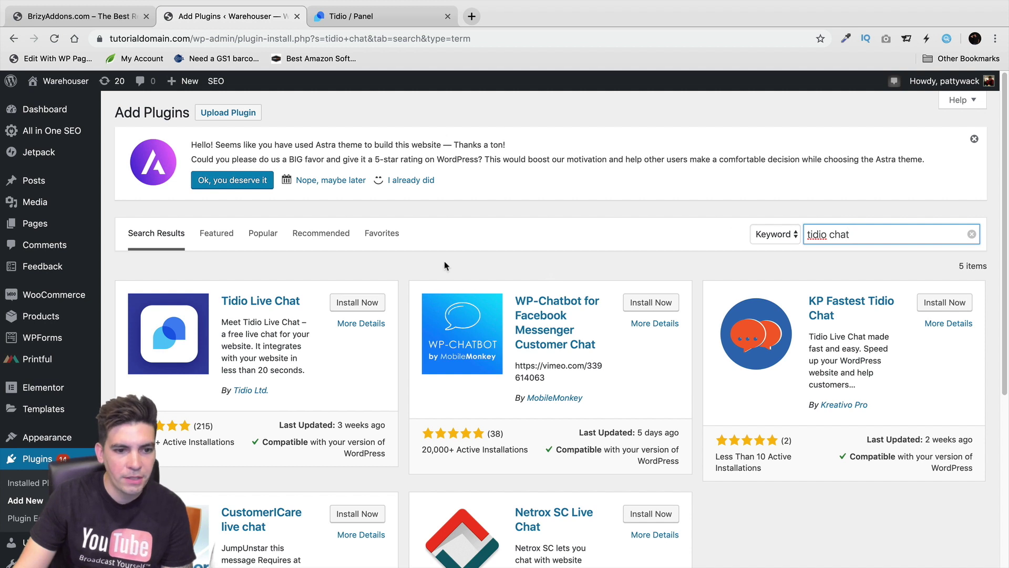
click(365, 302)
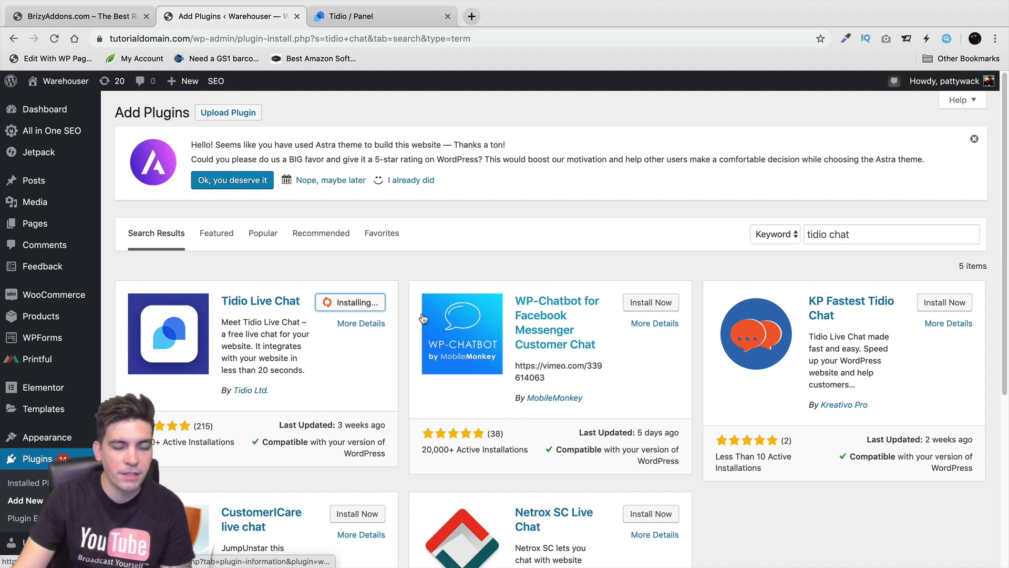
click(361, 304)
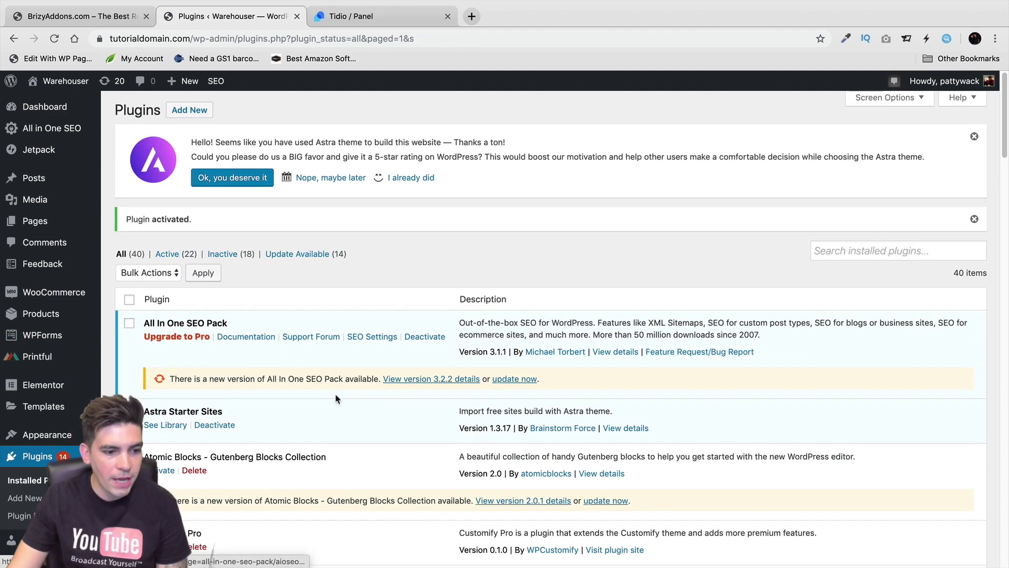
Open Tidio from the WordPress sidebar, close the extra login tabs, and log in with a saved account
scroll(337, 398, down, 10)
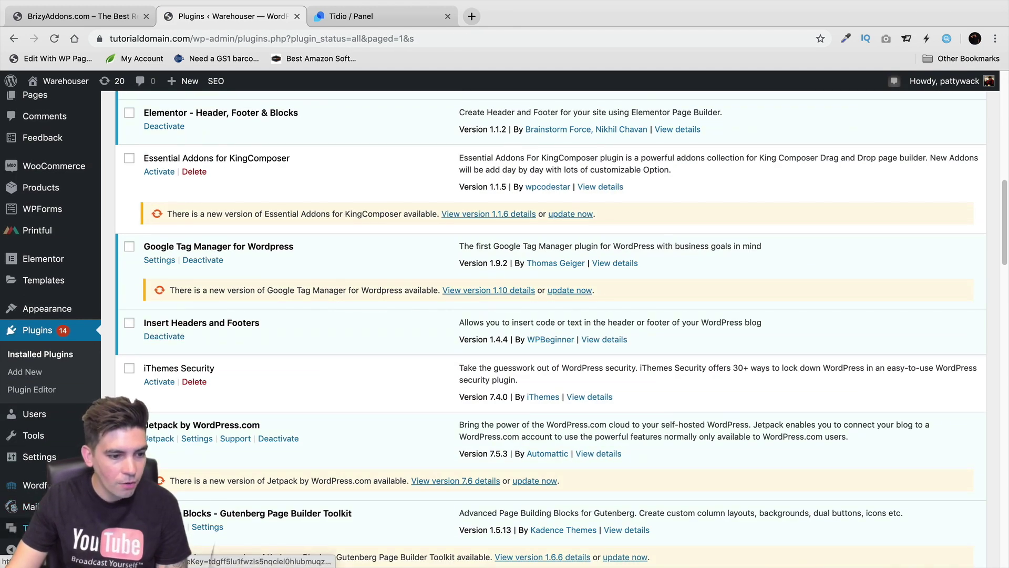
click(29, 527)
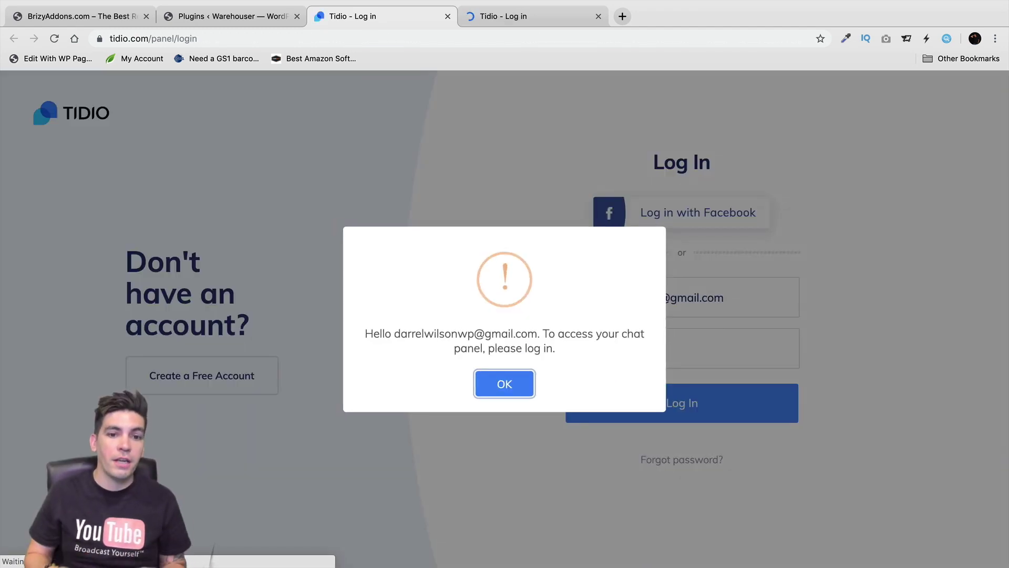
click(523, 385)
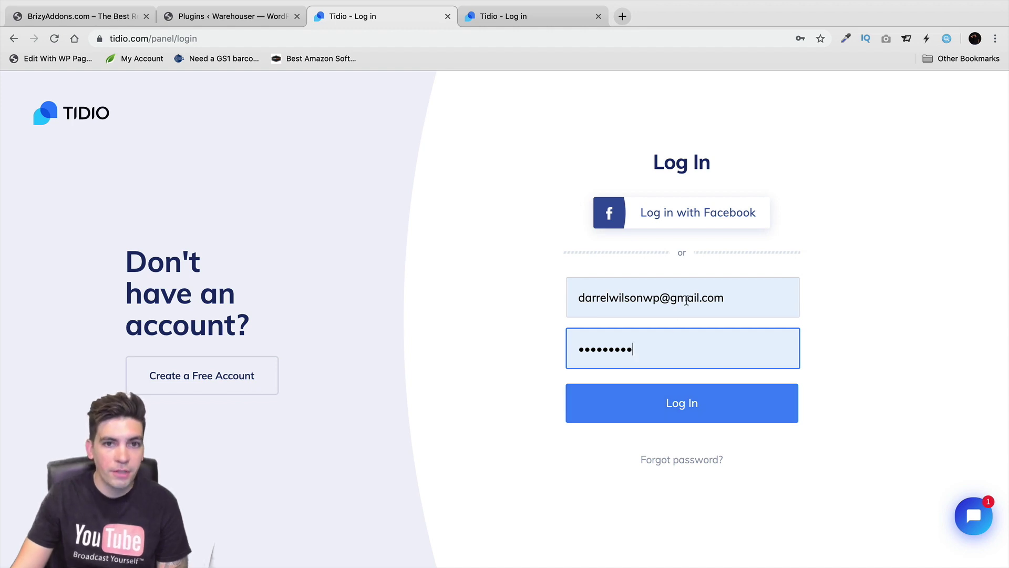
click(448, 17)
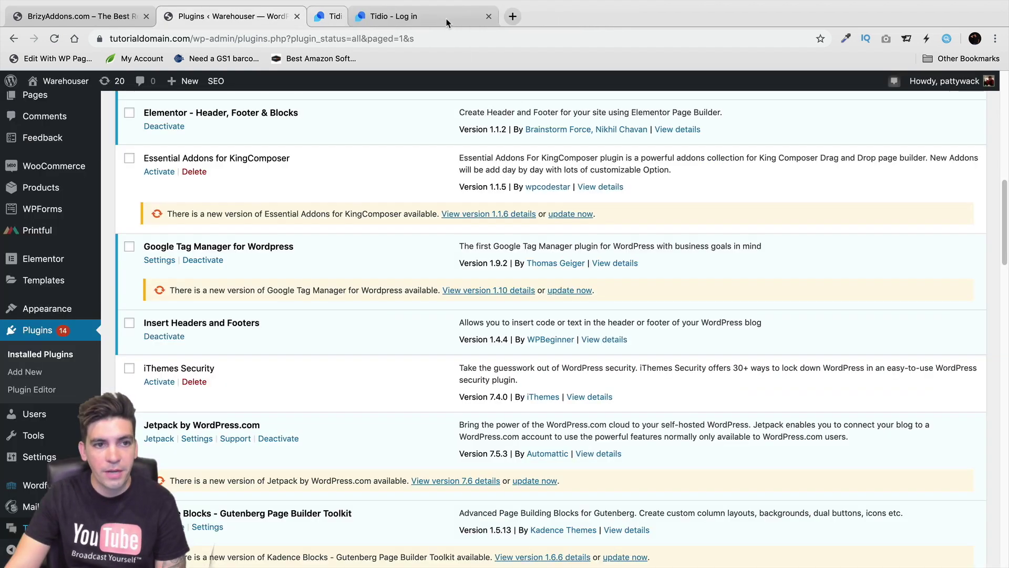
click(342, 16)
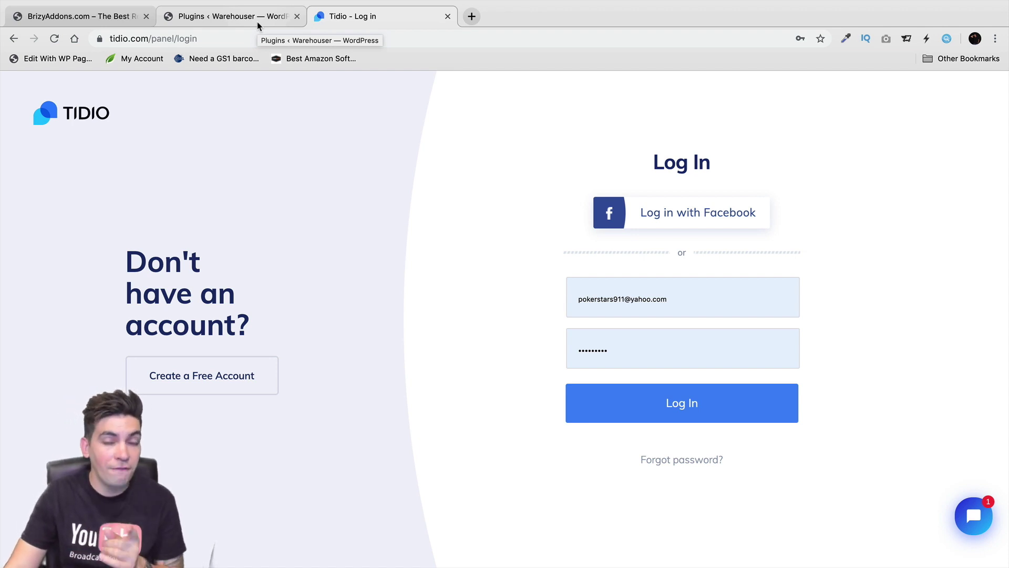
click(260, 42)
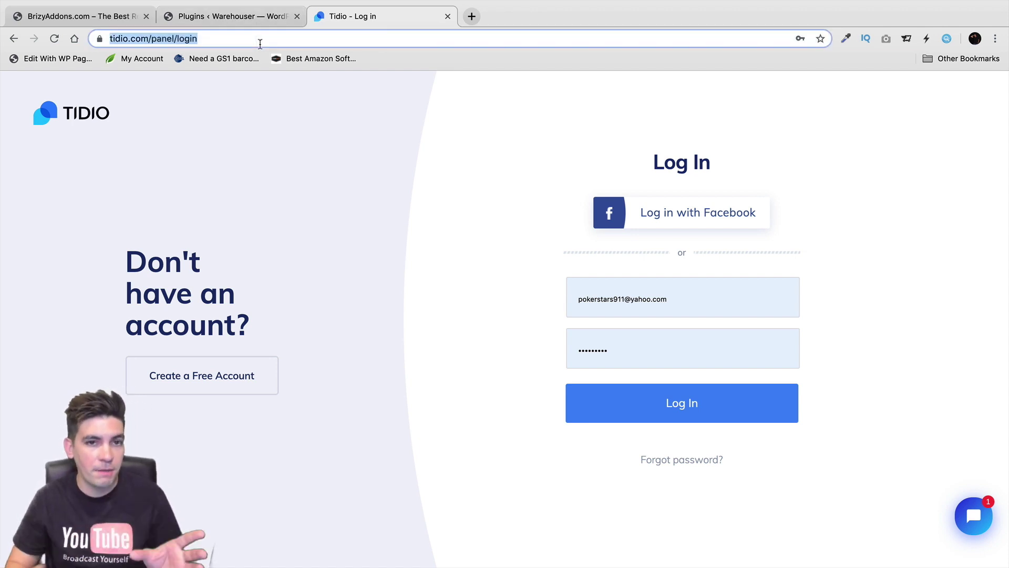
click(624, 307)
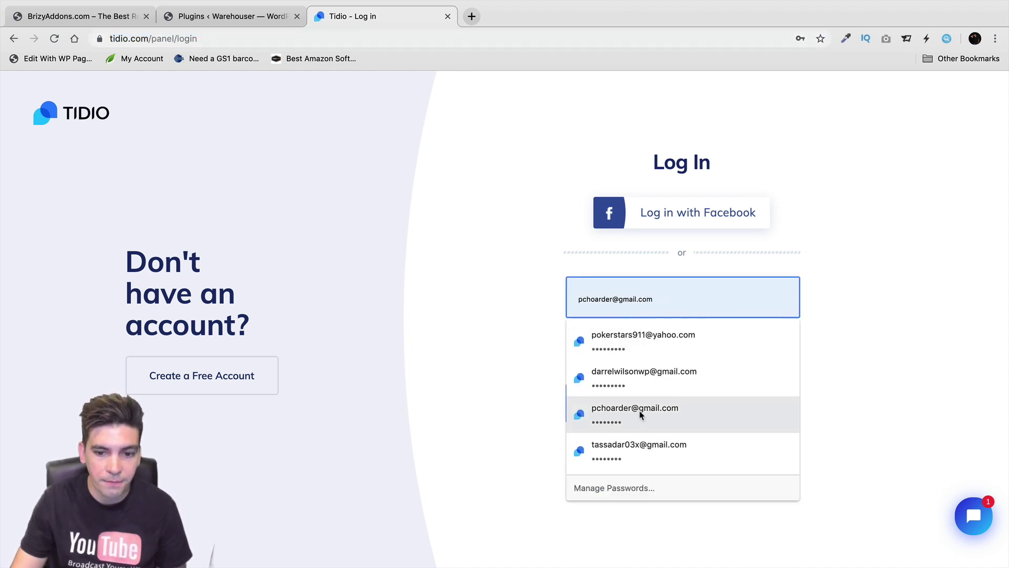
click(651, 353)
click(667, 405)
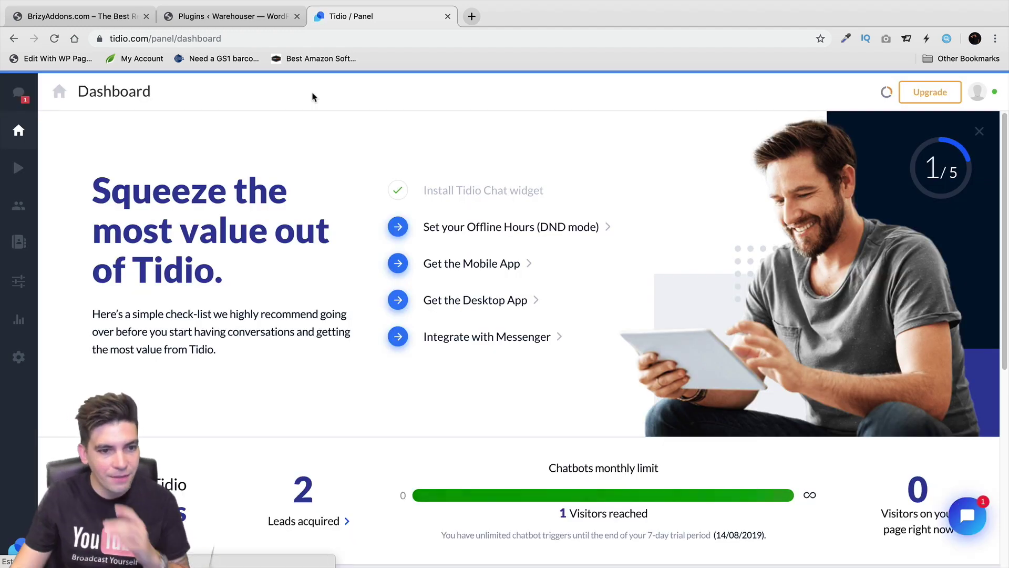
Go from Conversations to the Chatbots overview listing the Lead generation bot
click(21, 99)
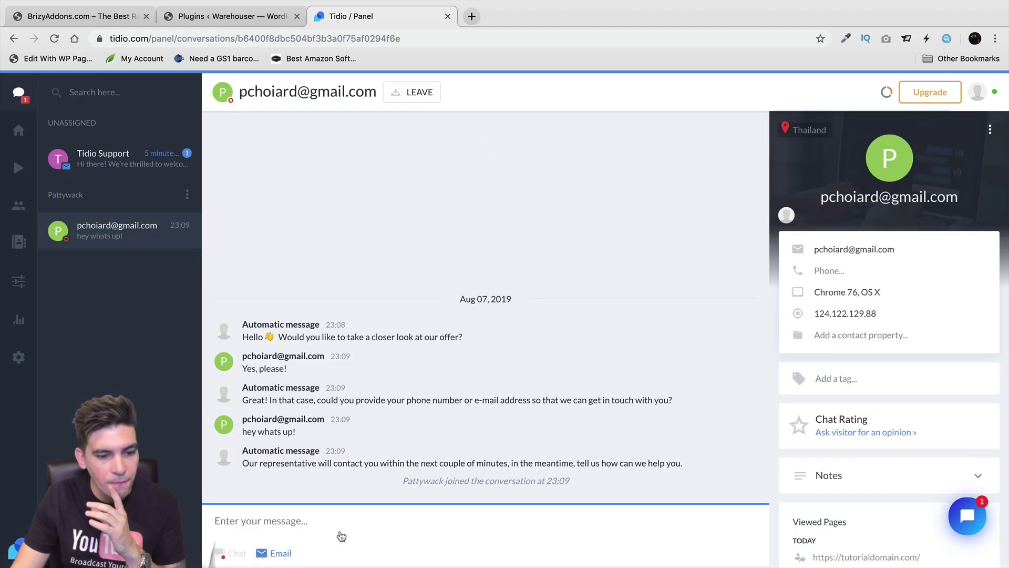
click(30, 170)
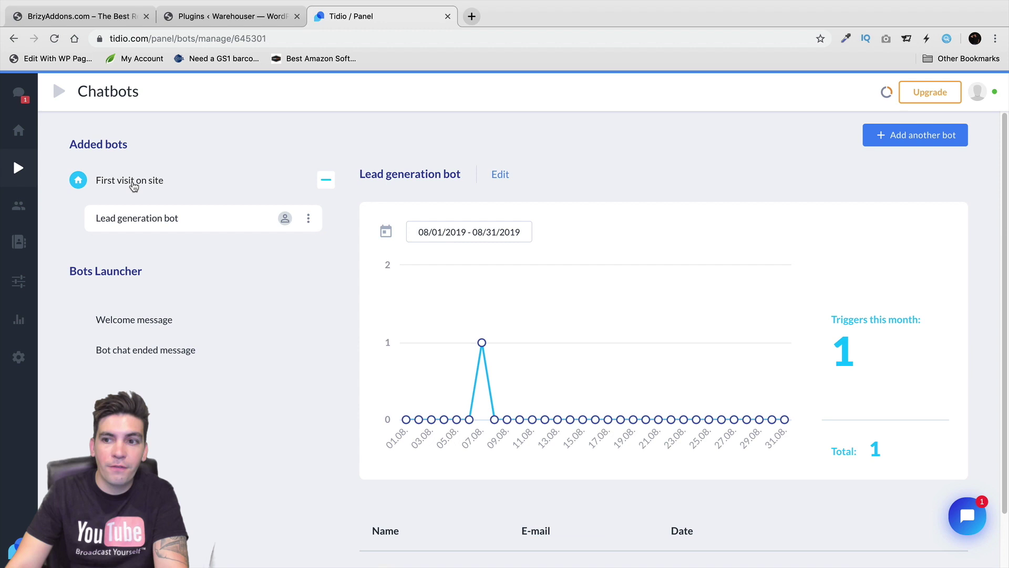
Start adding another bot and pick the Visitor returns template from the templates list
click(927, 146)
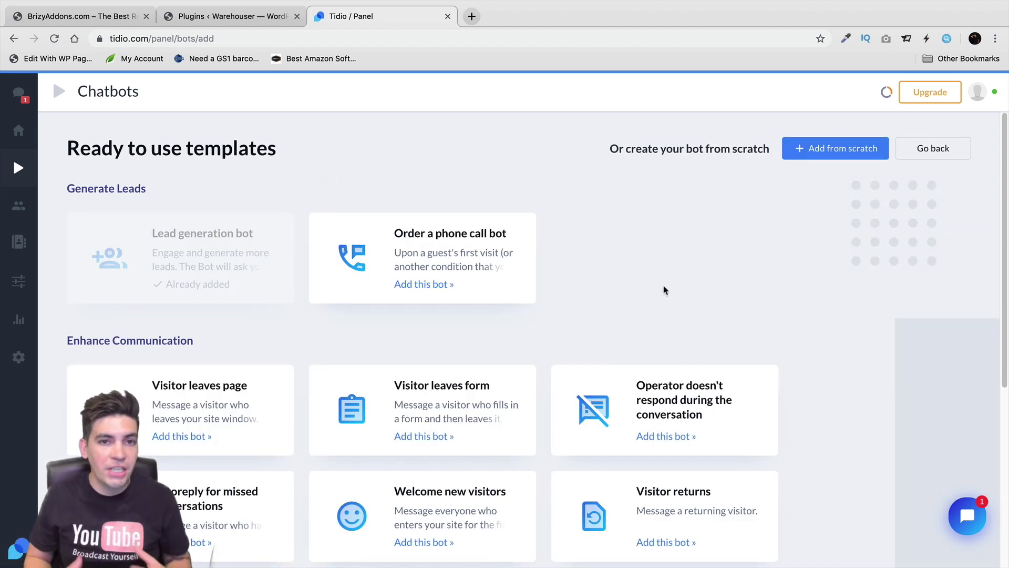
scroll(567, 279, down, 1)
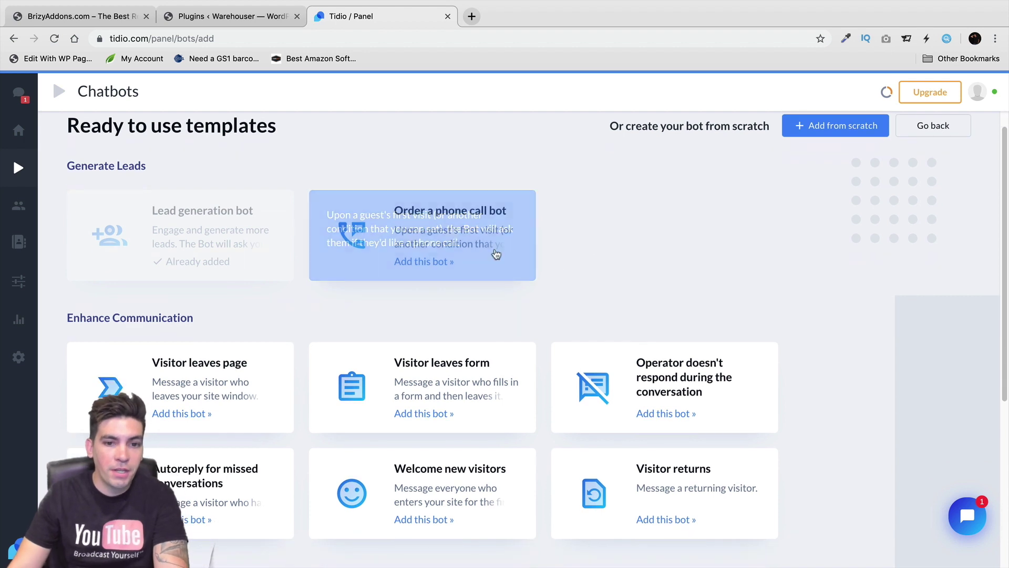
scroll(437, 255, down, 4)
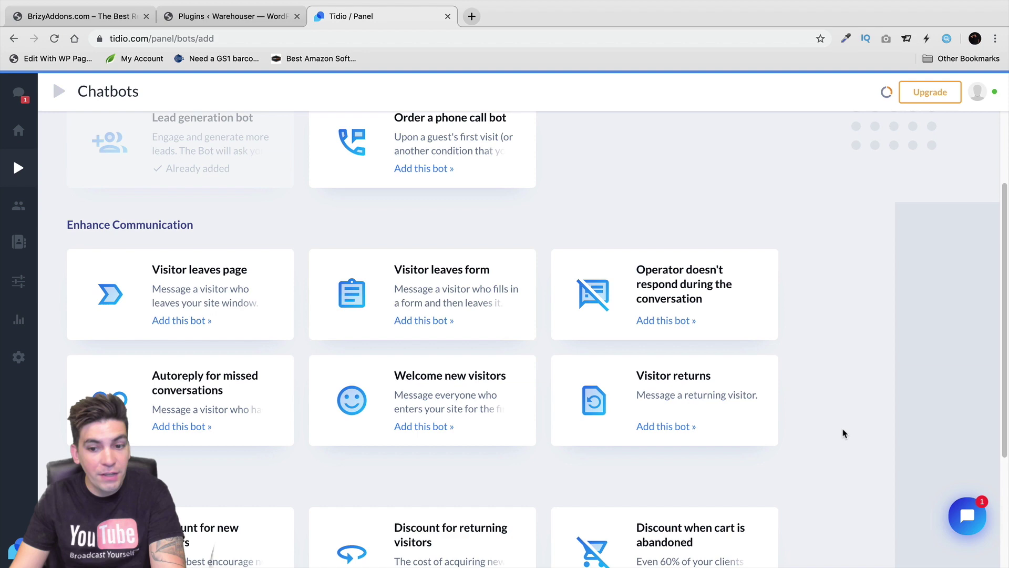
click(684, 387)
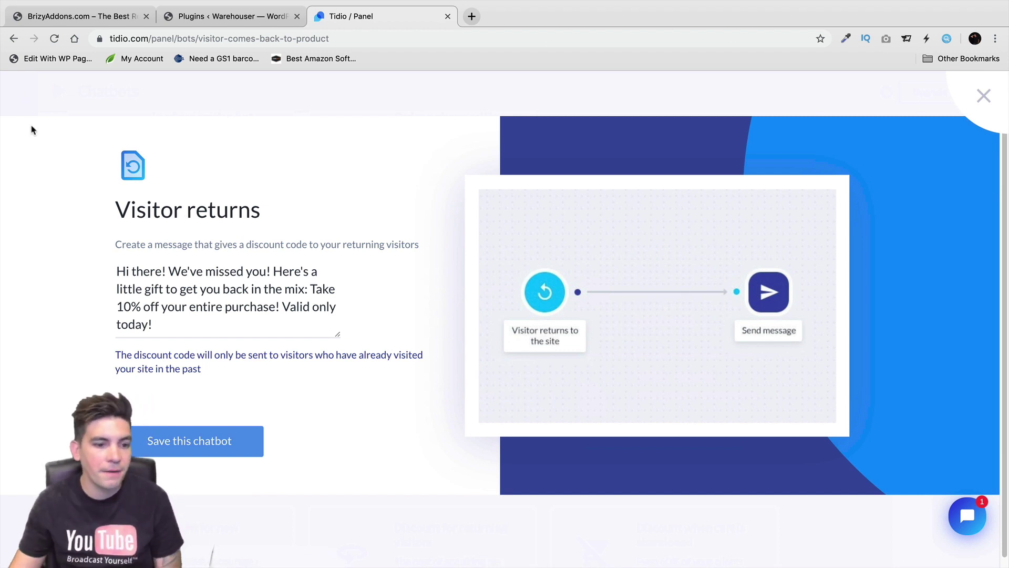
Save the Visitor returns bot in the editor using Save and activate on your website
click(187, 444)
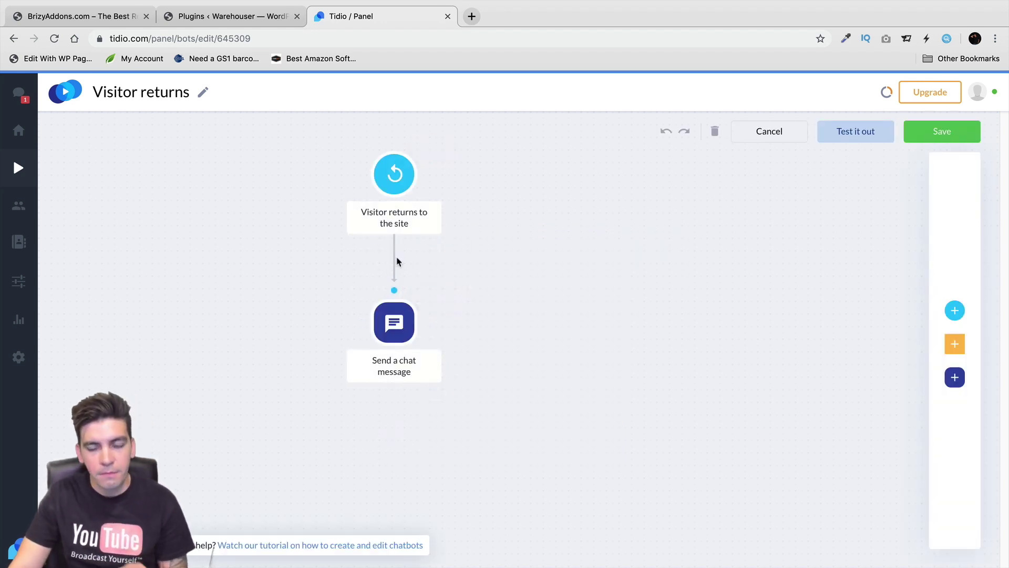
click(943, 133)
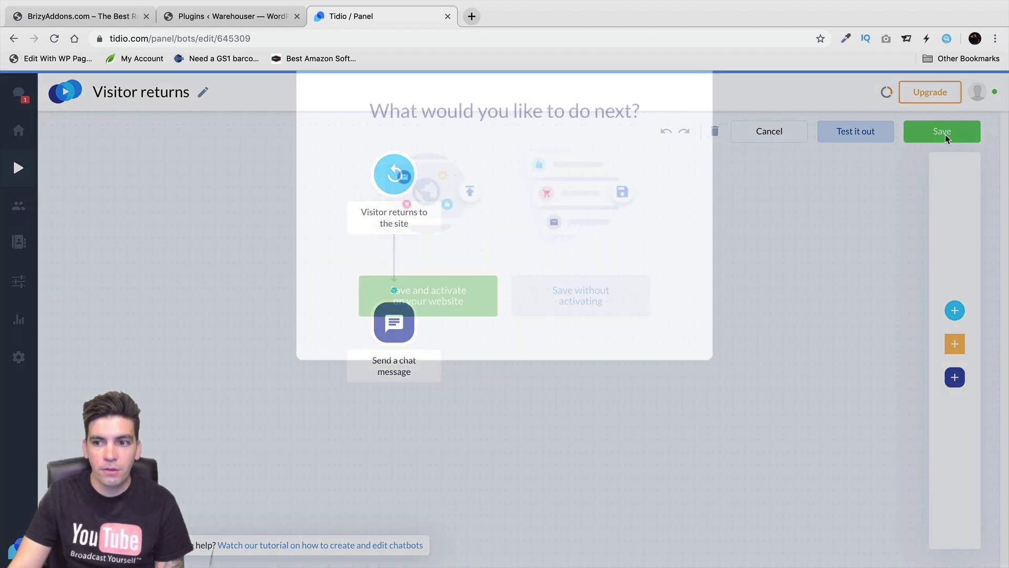
click(434, 366)
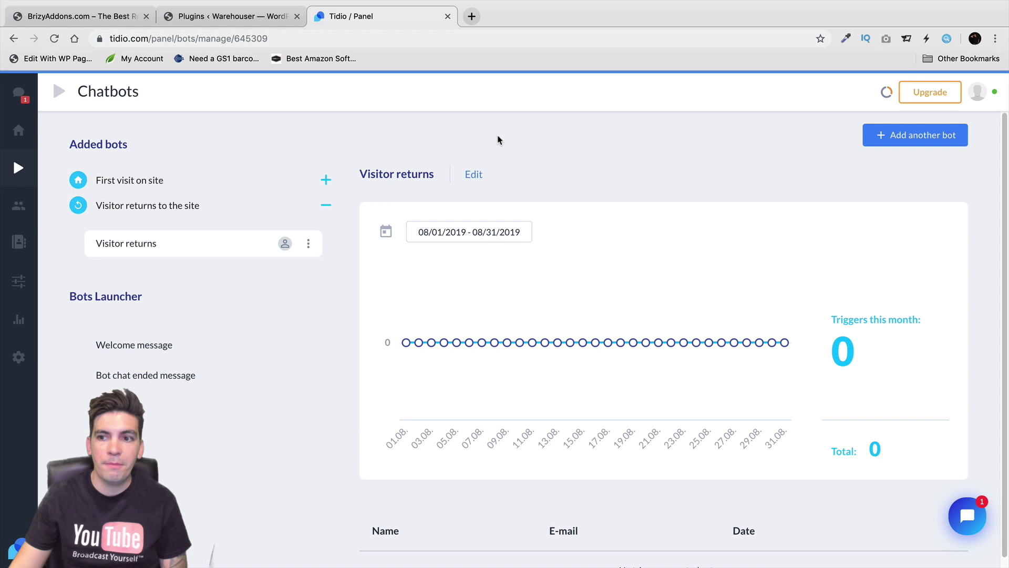
Add another bot and scroll the templates to Boost Online Sales, where Visitor returns shows Already added
click(931, 139)
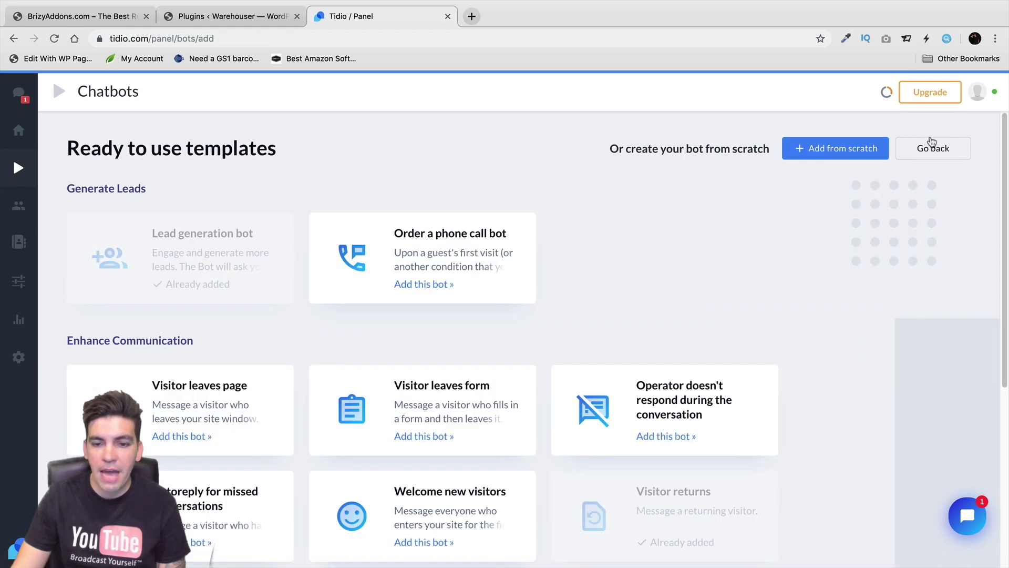
scroll(785, 304, down, 6)
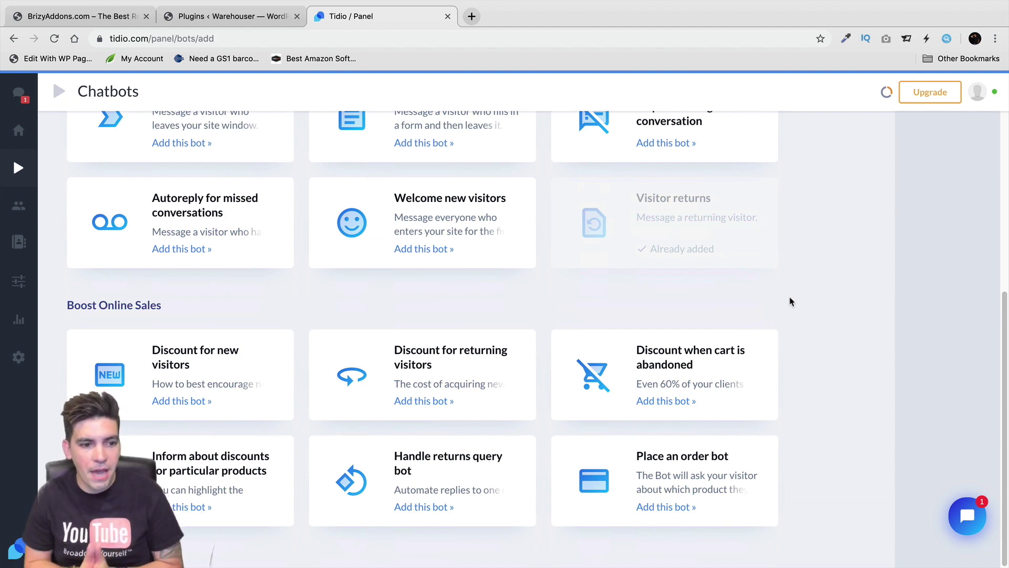
scroll(431, 342, up, 3)
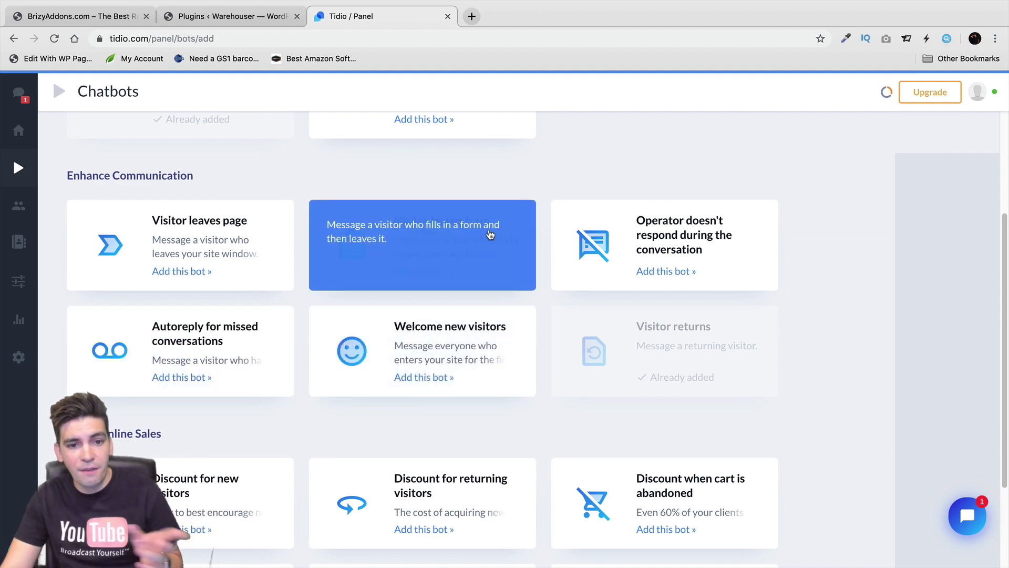
scroll(851, 290, down, 3)
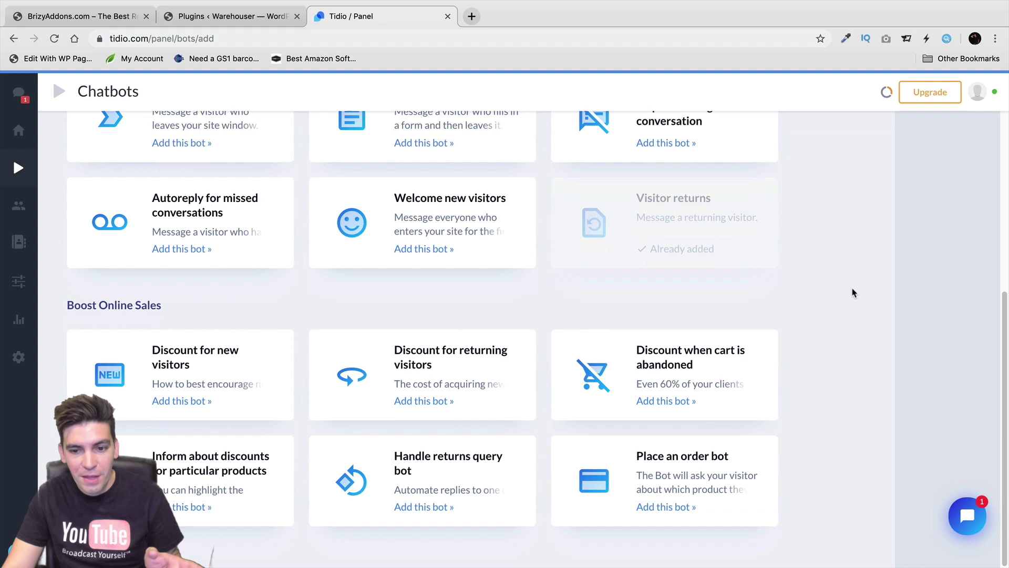
Pick the Discount when cart is abandoned template and save it
click(736, 359)
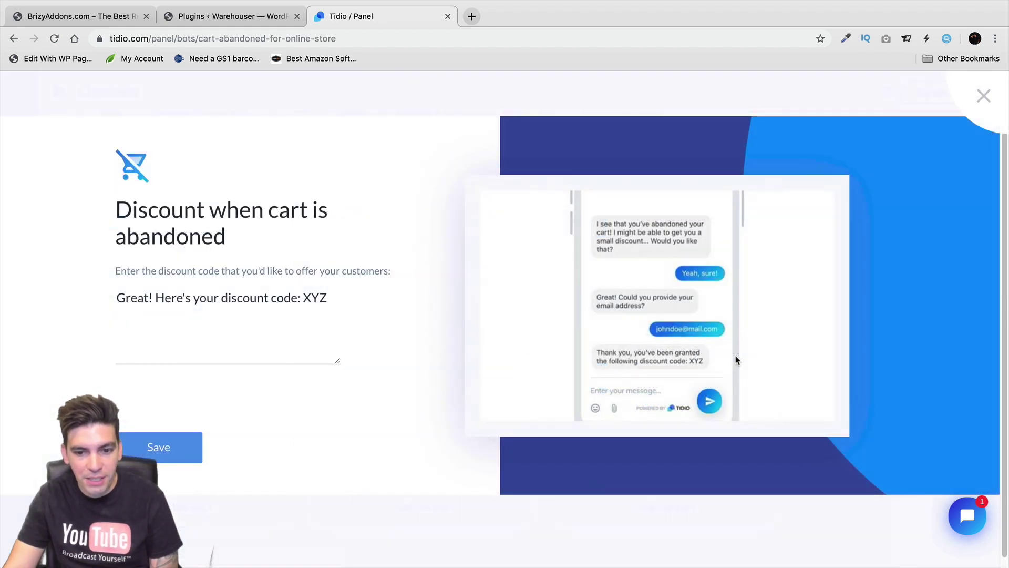
click(163, 441)
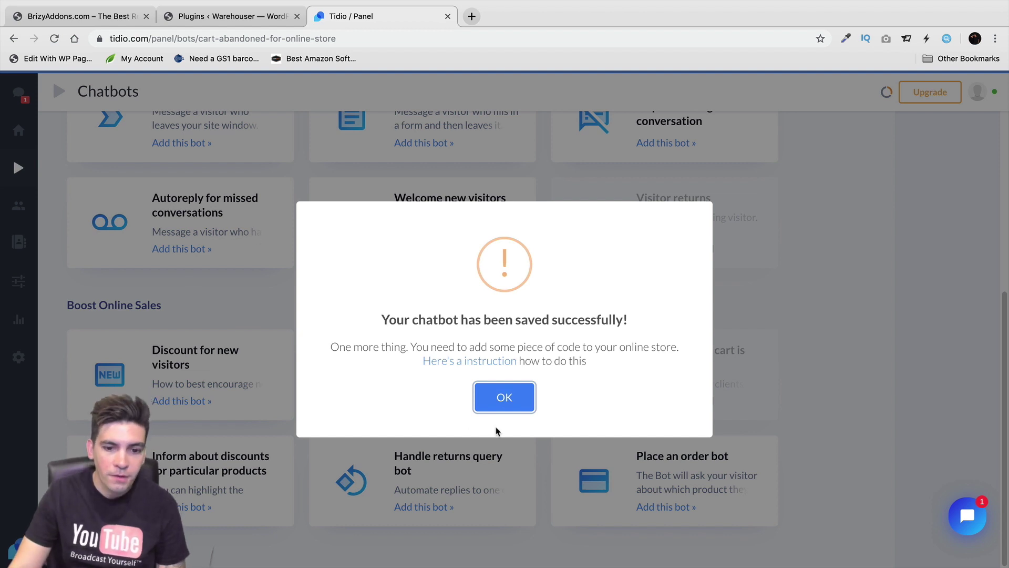
click(502, 400)
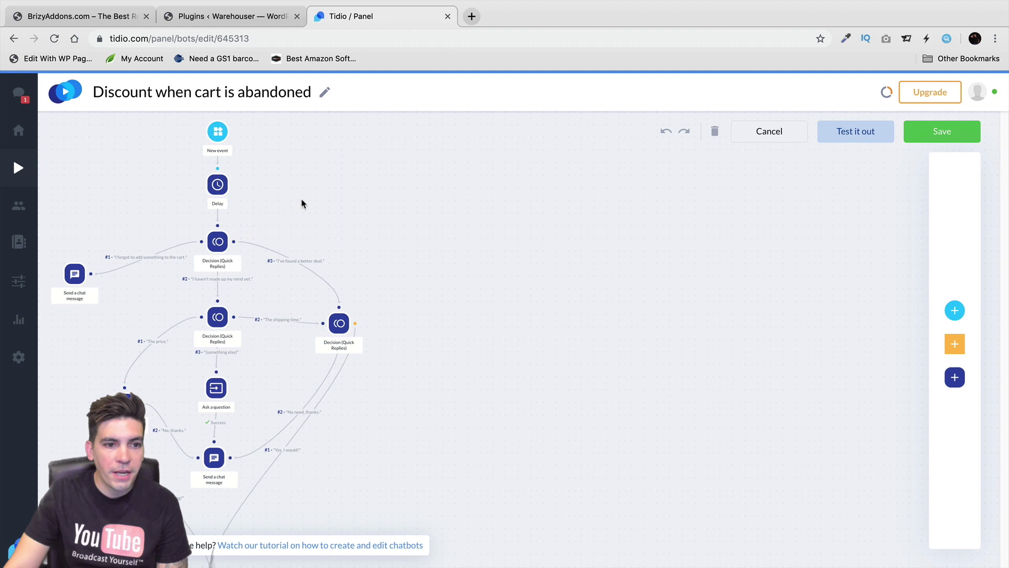
Review the Abandoned Cart trigger, the delay and the three decision steps, then close the panel
click(219, 132)
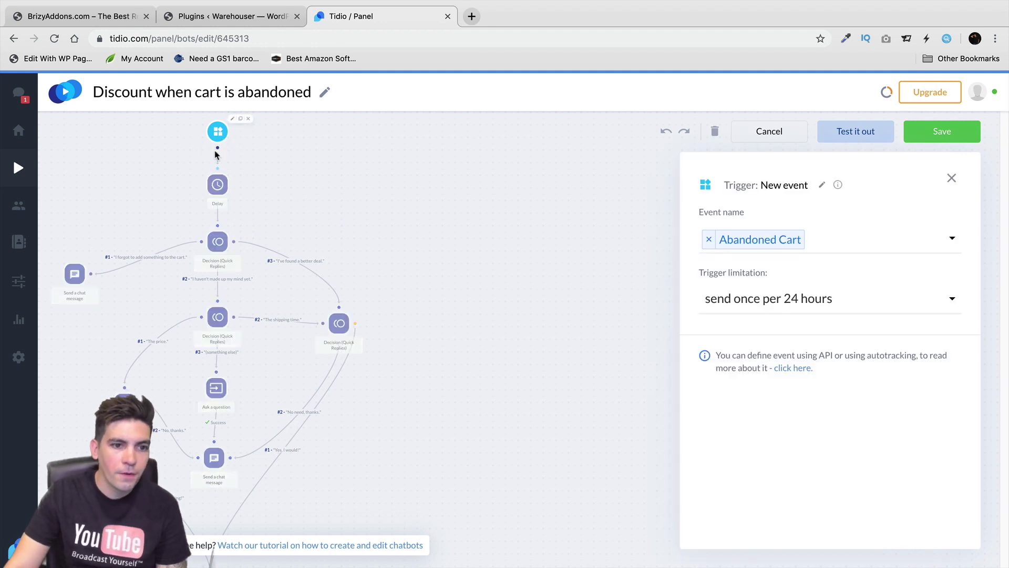
click(215, 188)
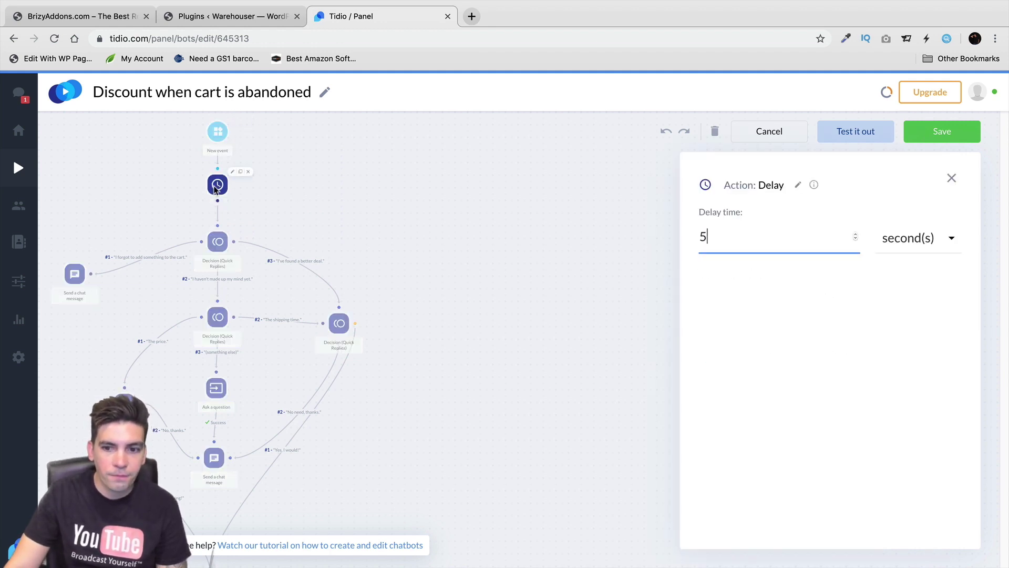
click(220, 243)
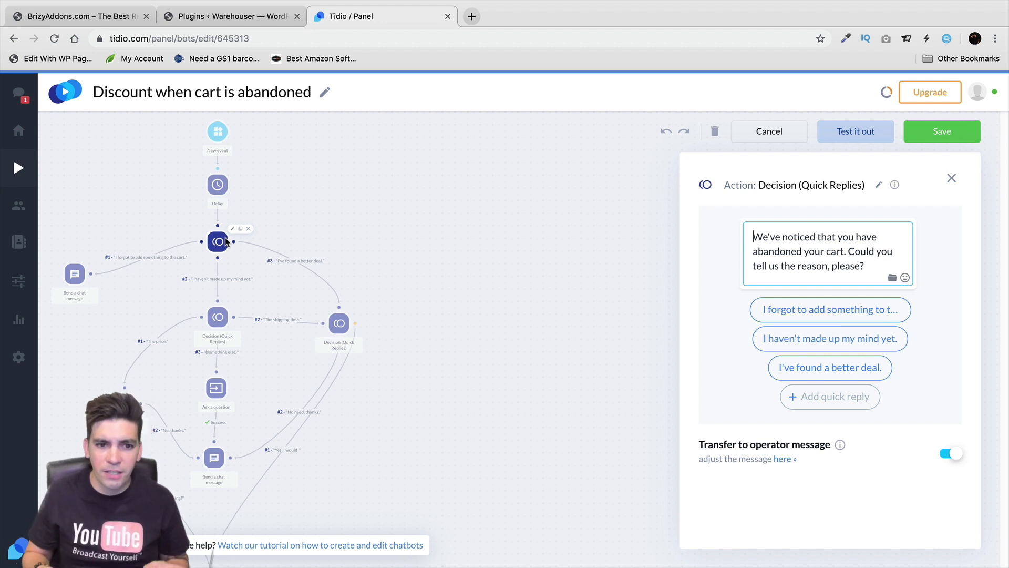
click(338, 325)
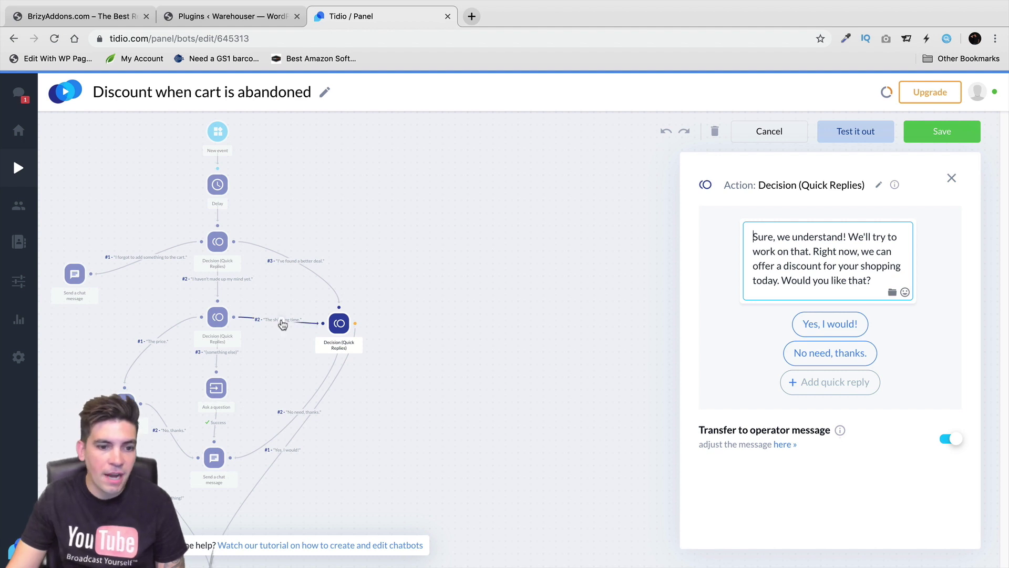
click(217, 316)
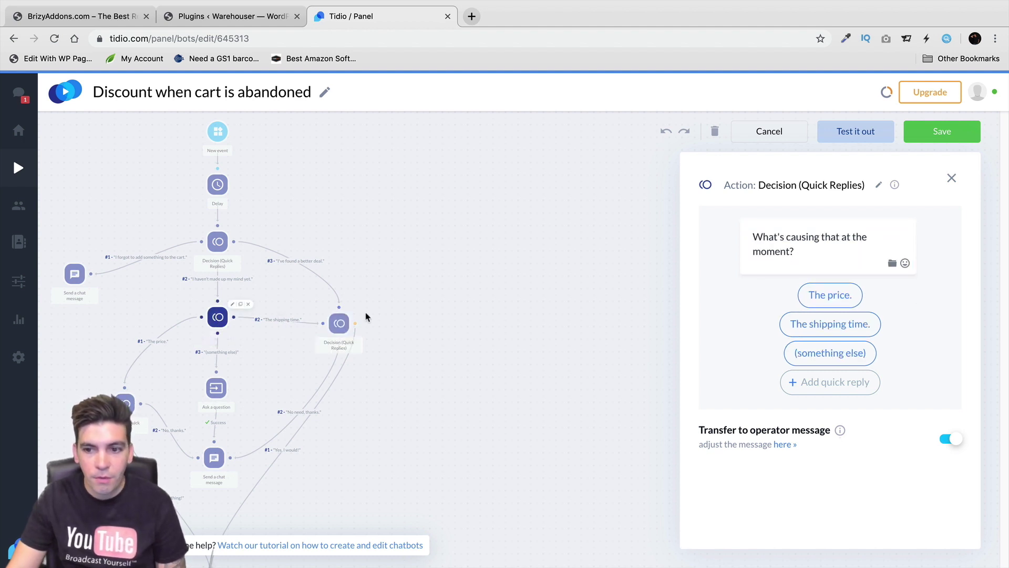
click(280, 321)
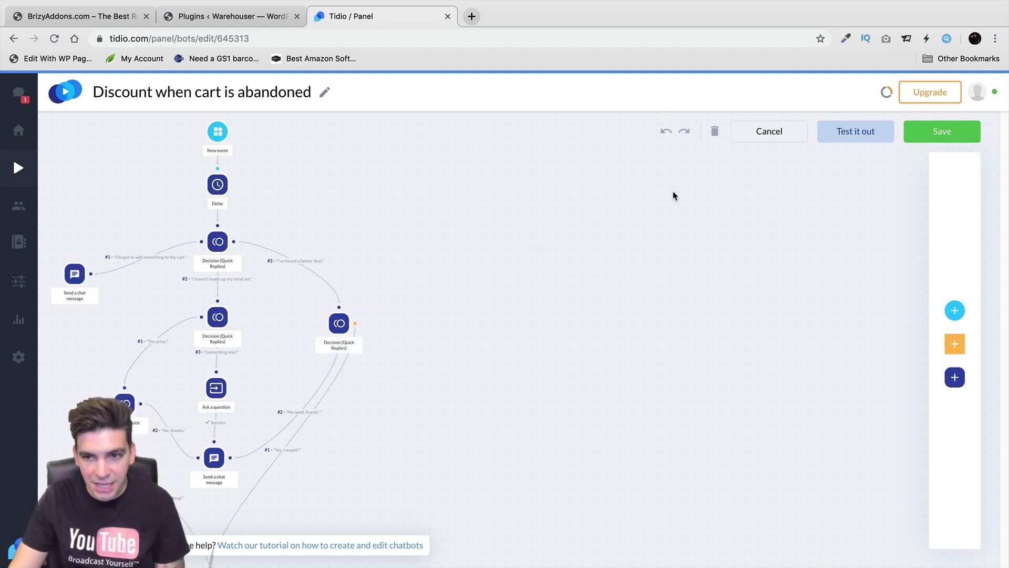
Restore the shipping-time connection, review the closing chat message, then save and activate the bot
click(666, 131)
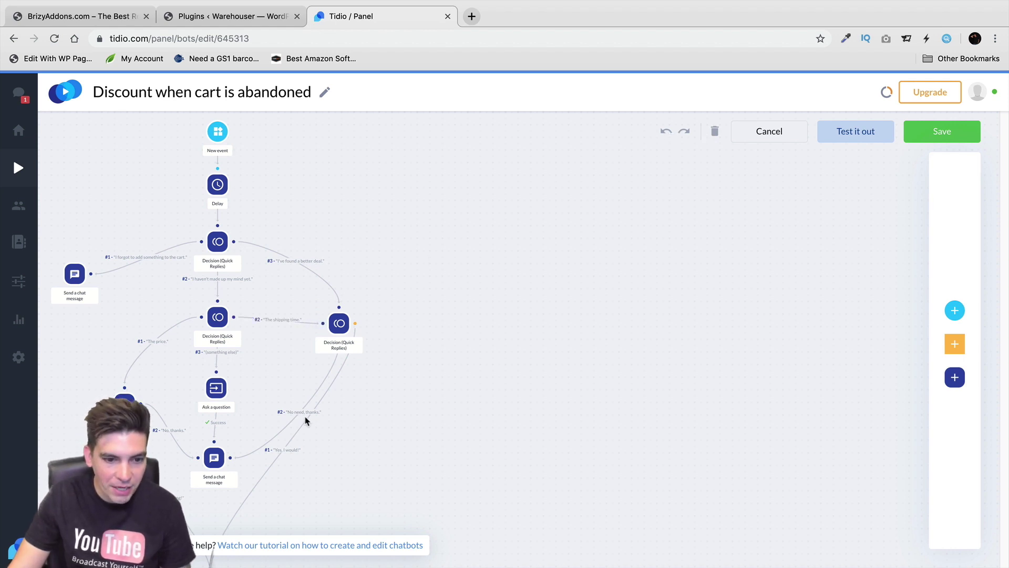
scroll(309, 415, down, 5)
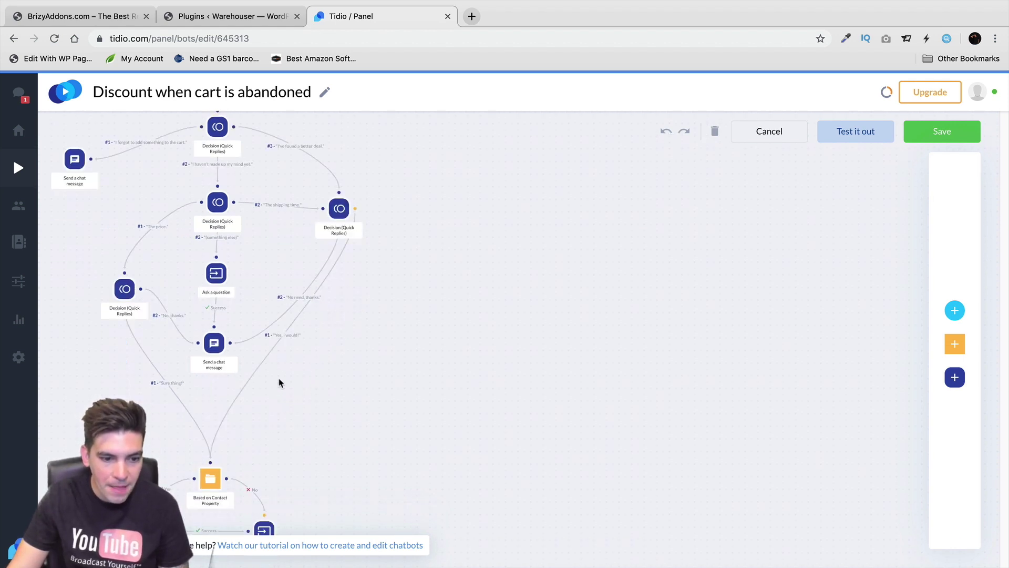
click(216, 276)
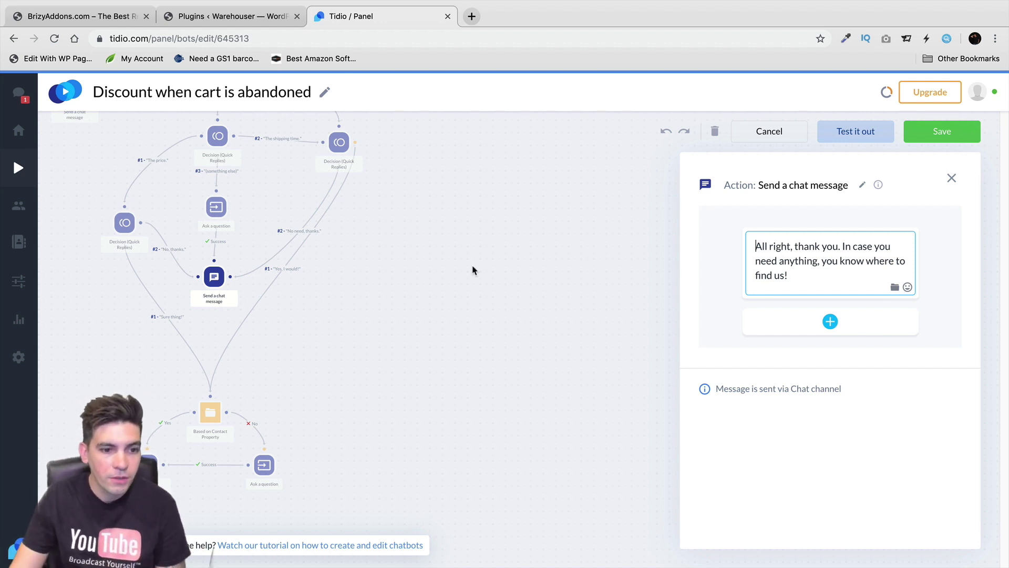
click(932, 136)
click(426, 367)
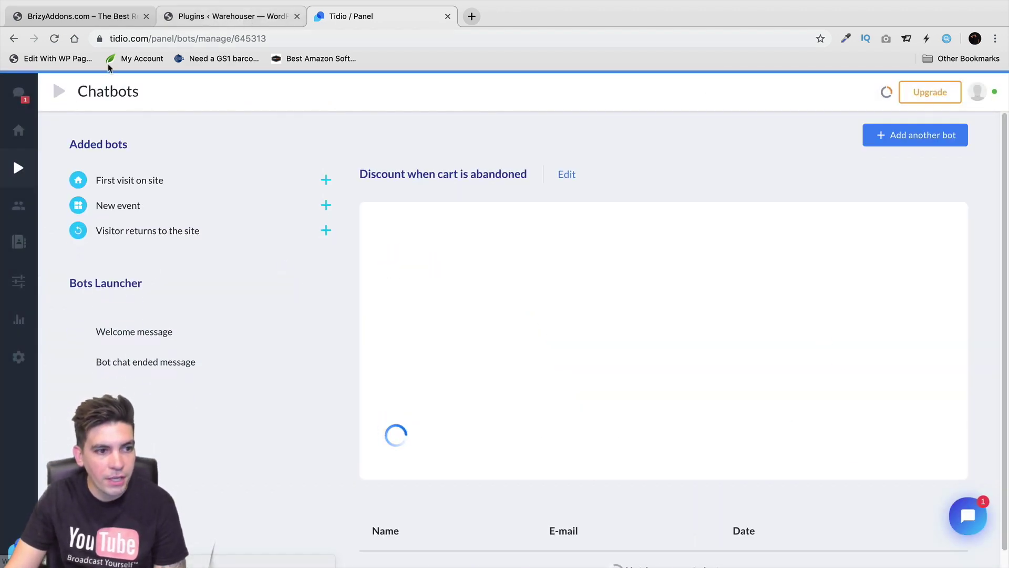
Look over the Home, Visitors and Contacts pages, then open the live chat widget Appearance settings
click(20, 131)
click(19, 206)
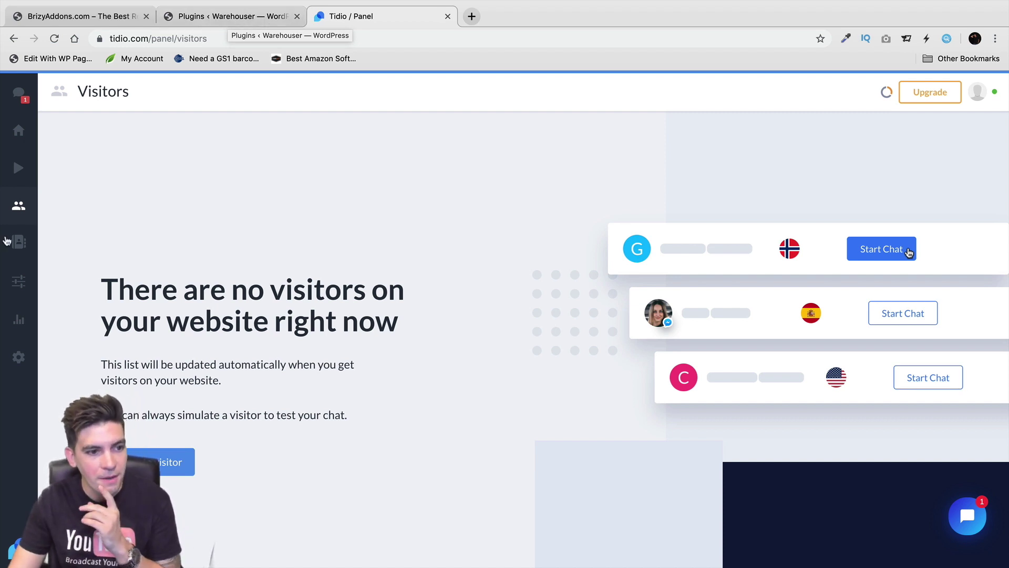
click(16, 241)
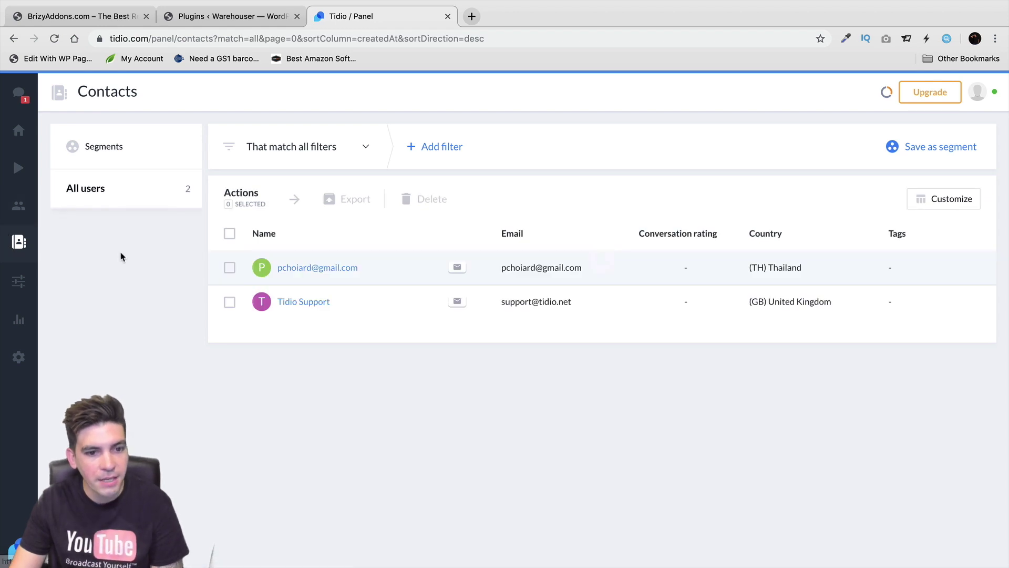
click(13, 283)
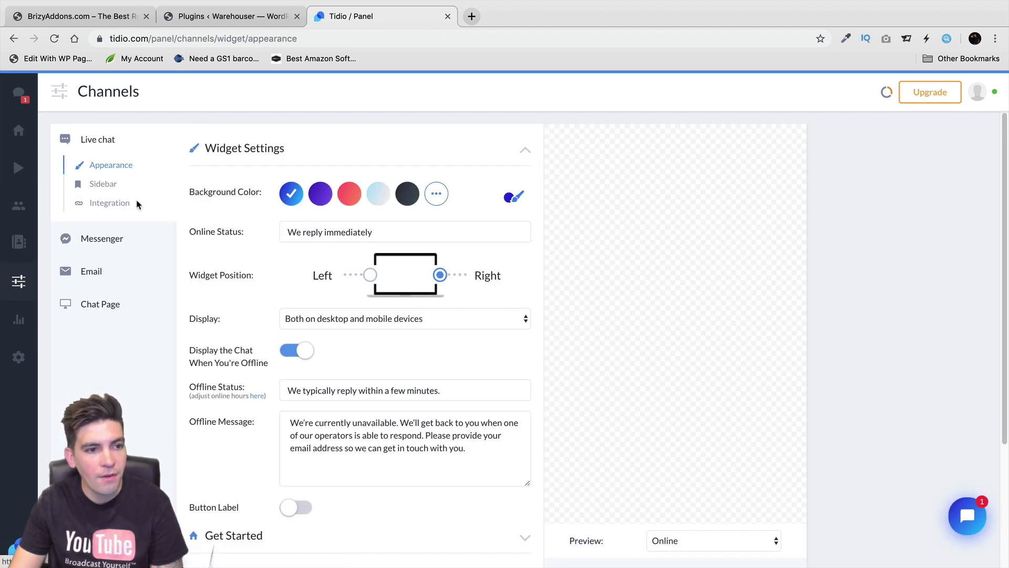
Set the widget background to light blue and look over the Messenger, Email and Chat Page channels
click(406, 203)
click(373, 196)
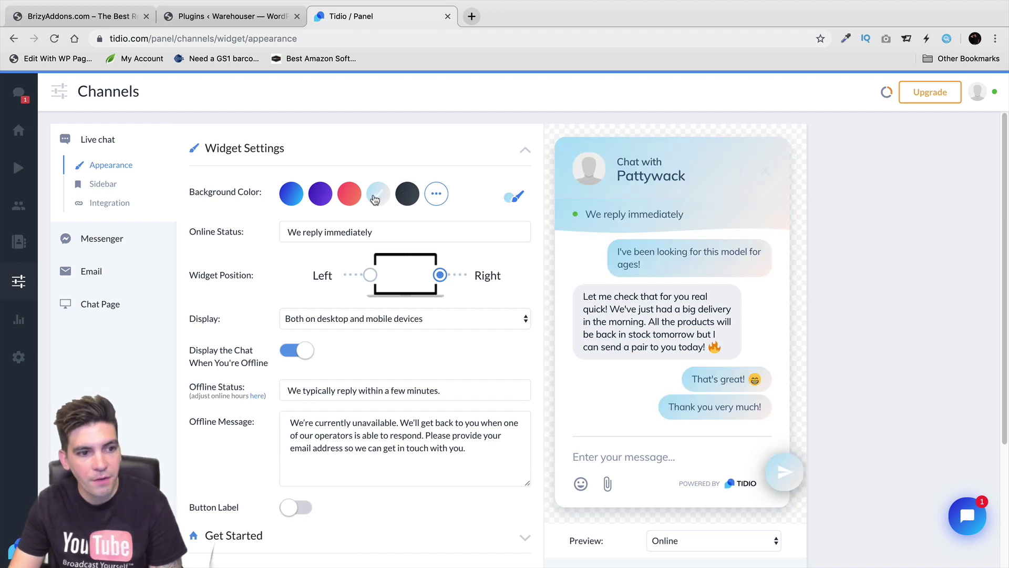
click(118, 242)
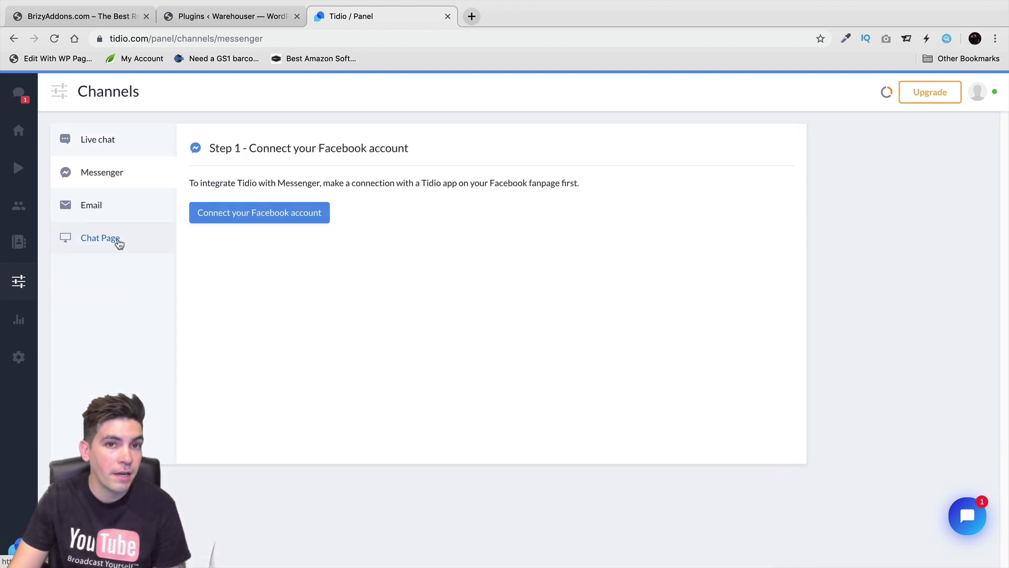
click(111, 211)
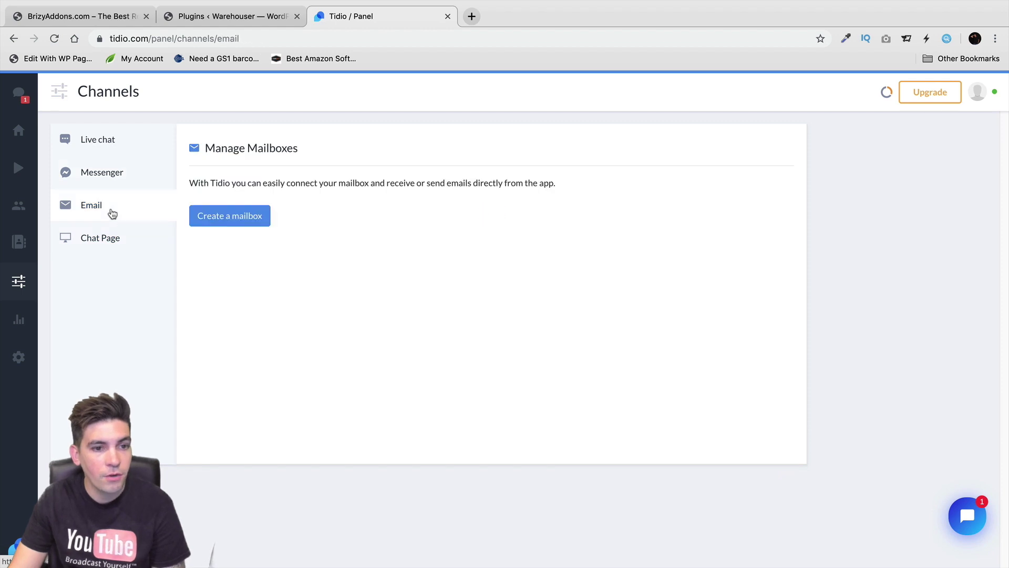
click(106, 239)
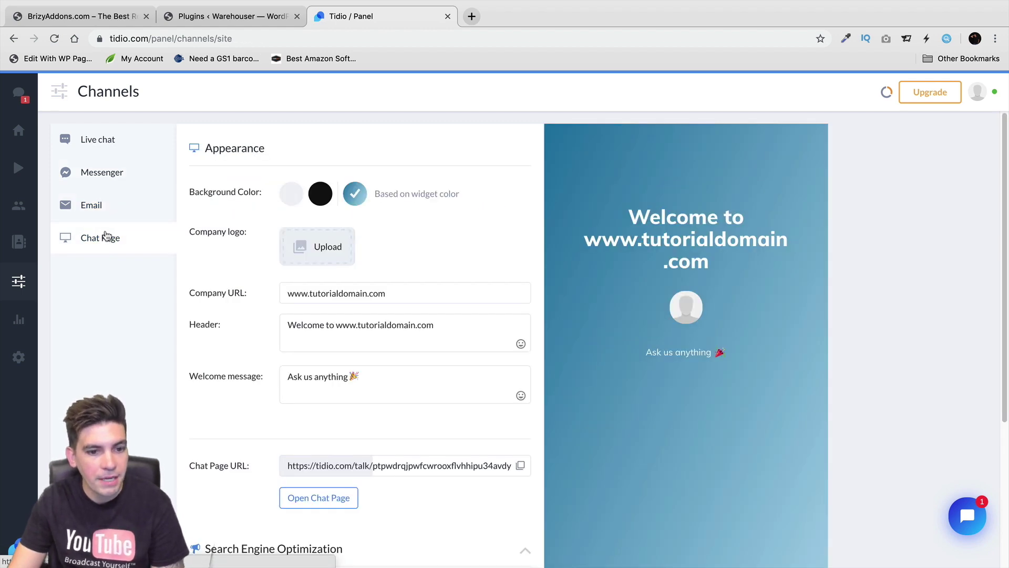
Return to the Live chat widget settings, then open the operator Analytics
click(105, 149)
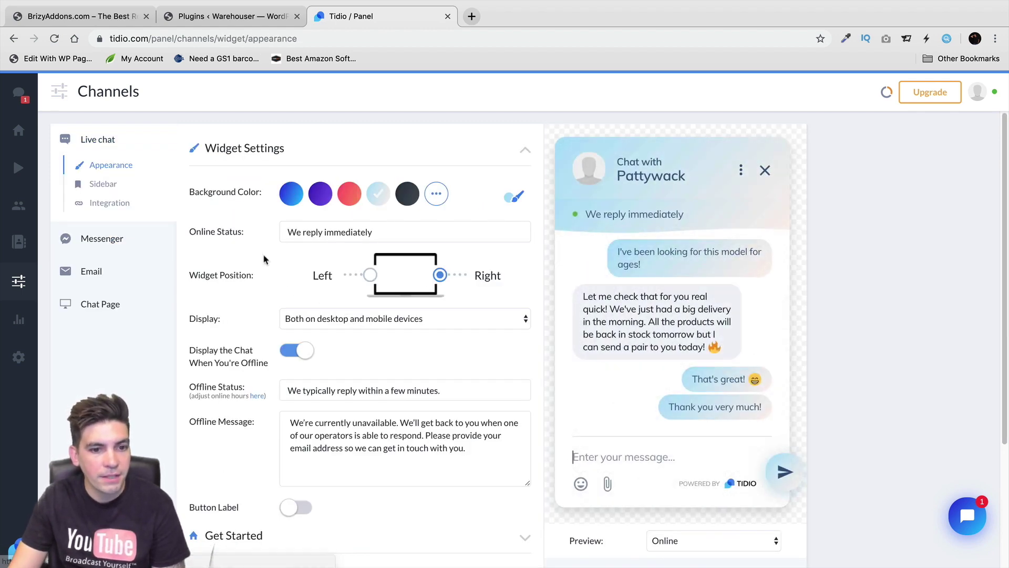
scroll(450, 310, down, 3)
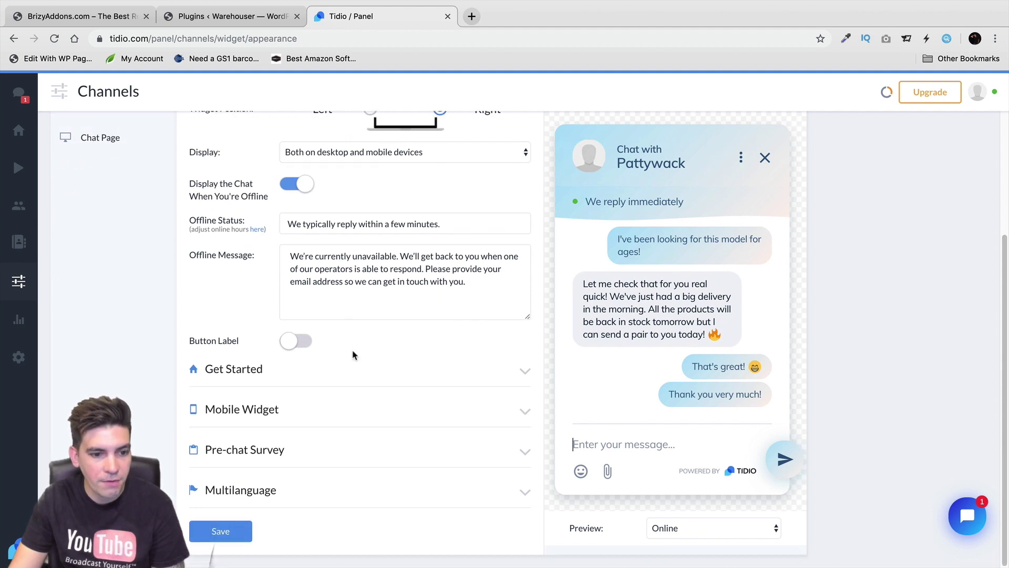
click(9, 319)
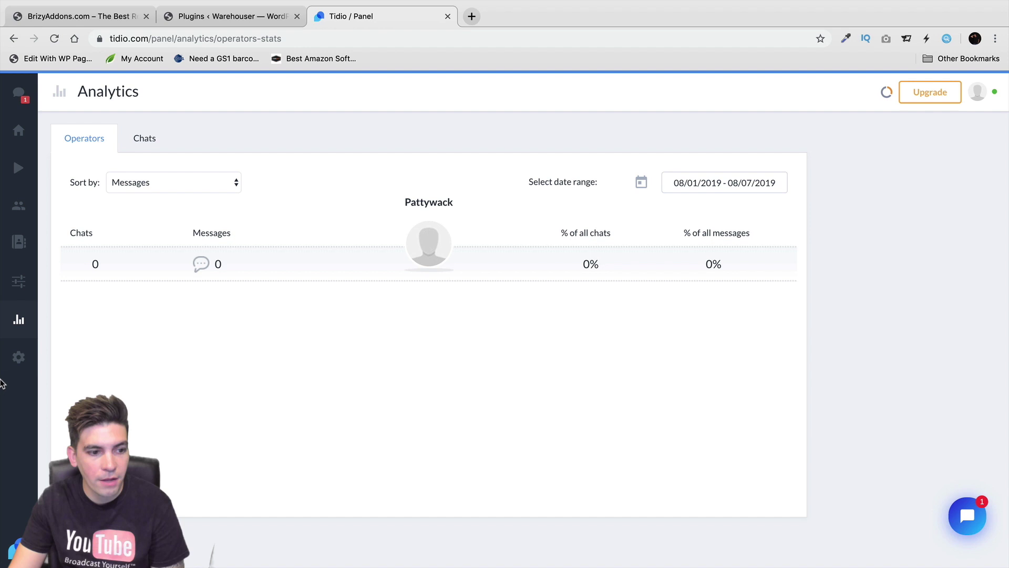
Browse the Integrations grid in Settings, then open the Upgrade pricing page
click(12, 360)
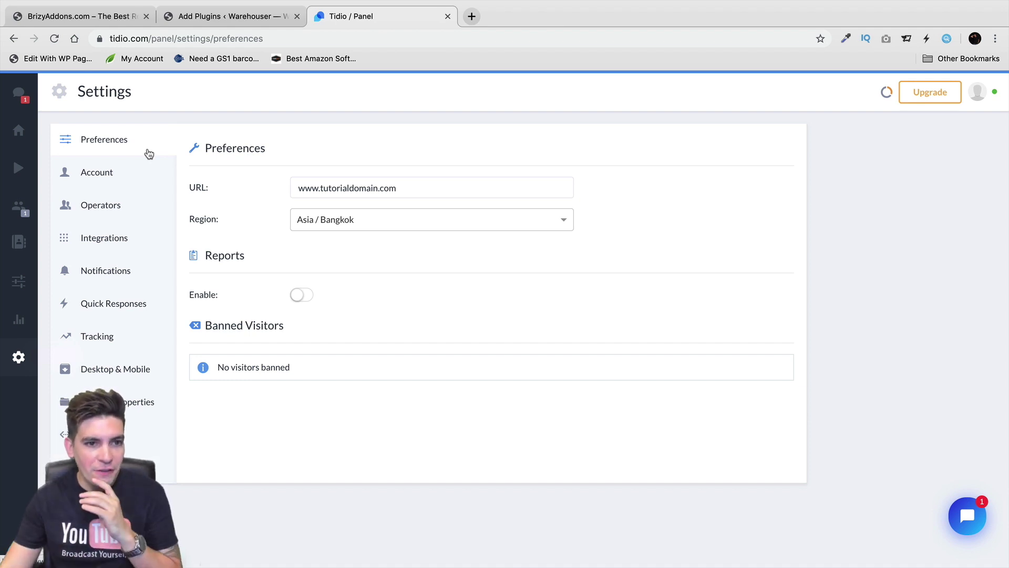
click(124, 241)
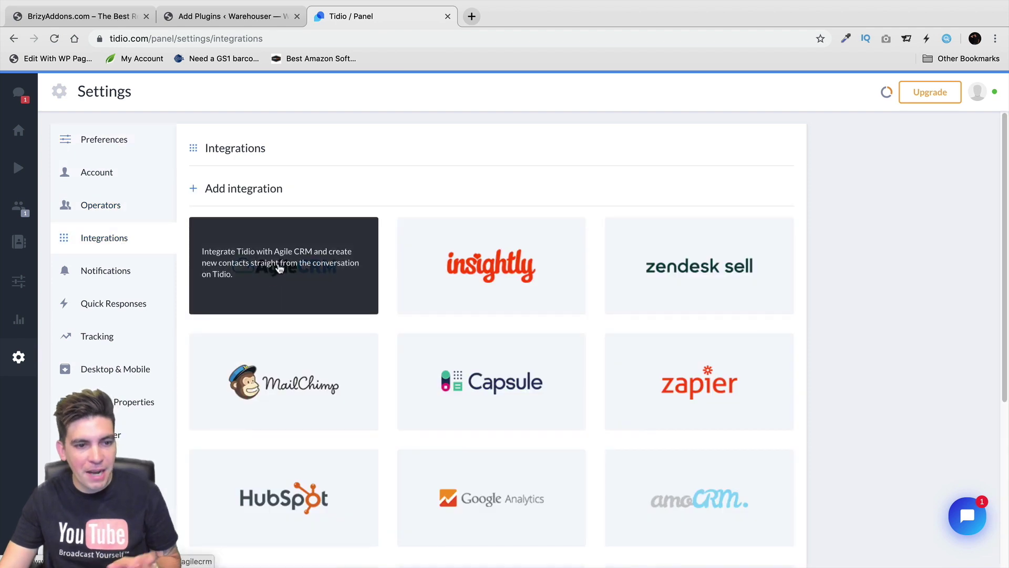
scroll(452, 302, down, 5)
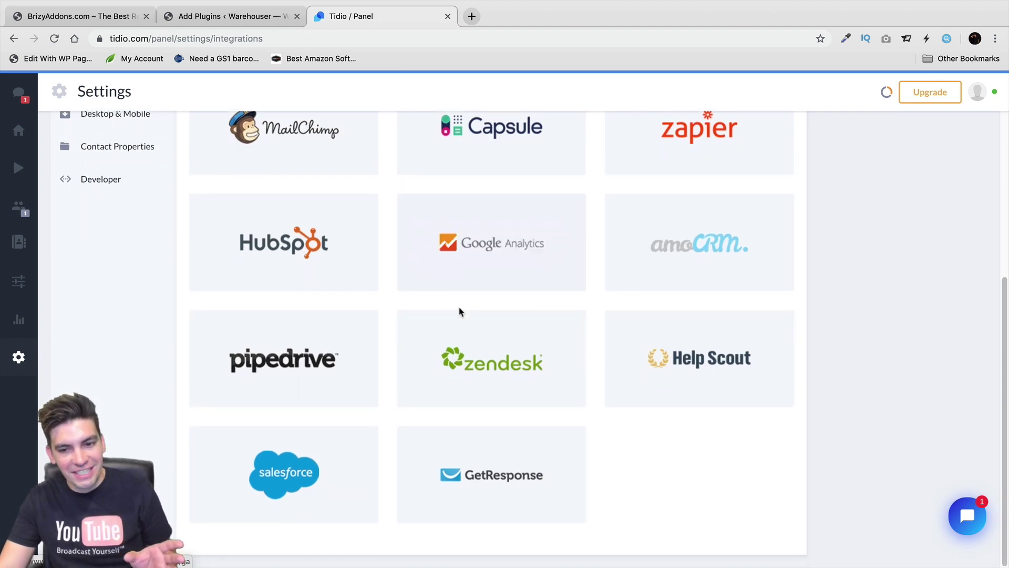
scroll(459, 311, up, 5)
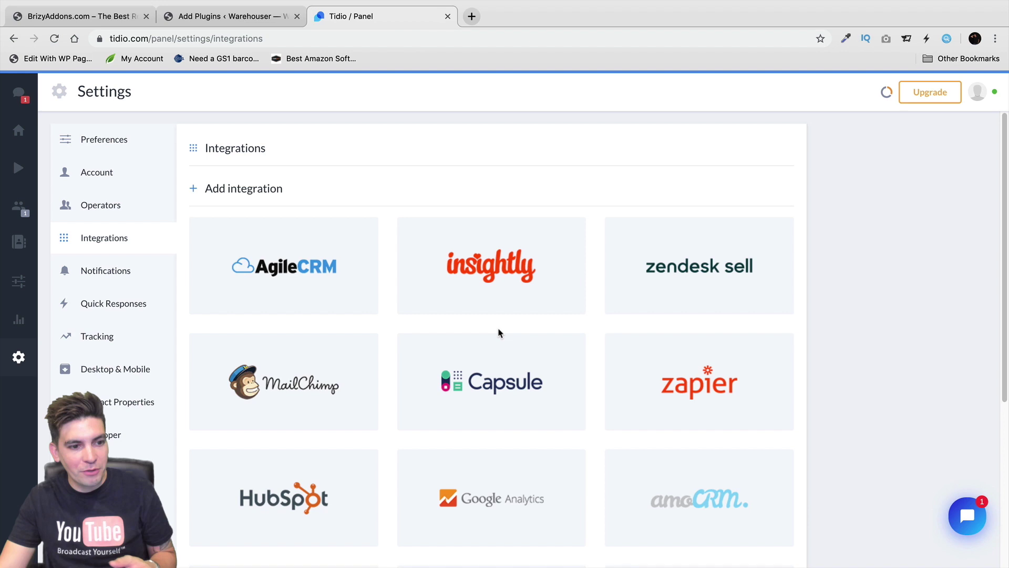
click(922, 95)
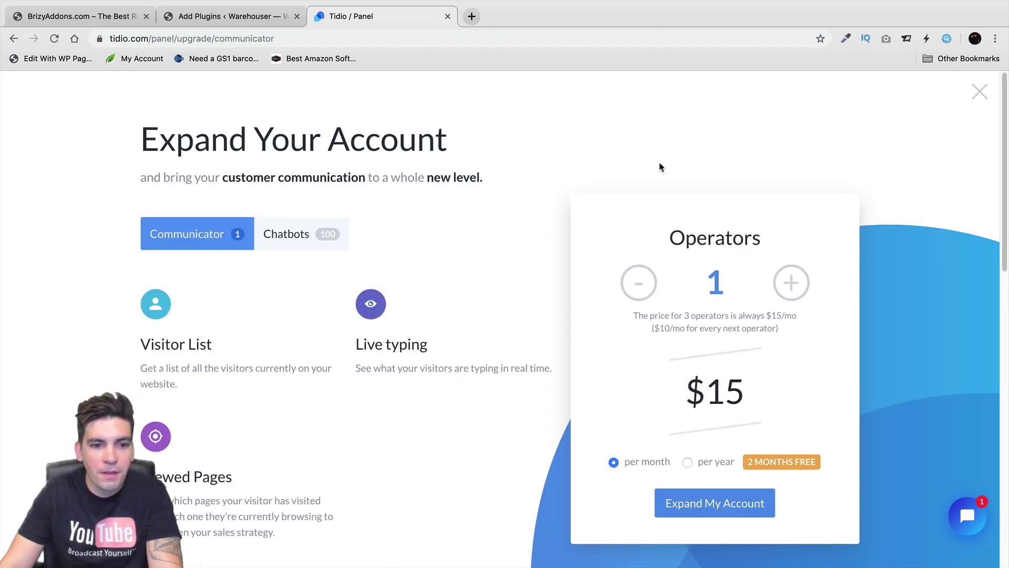
Price the Chatbots plan at 5k users reached with yearly billing, then switch back to Communicator
click(304, 237)
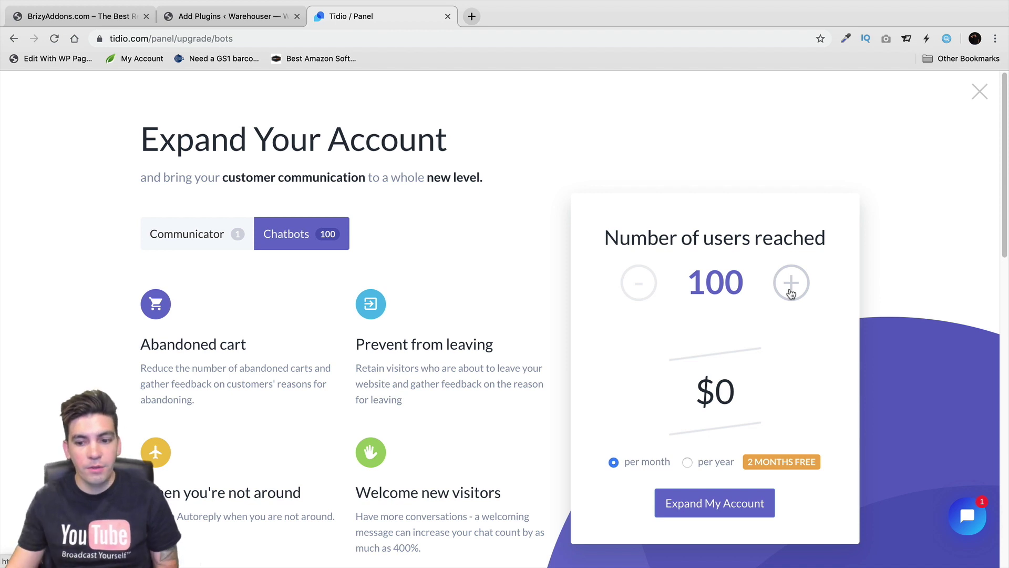
click(791, 290)
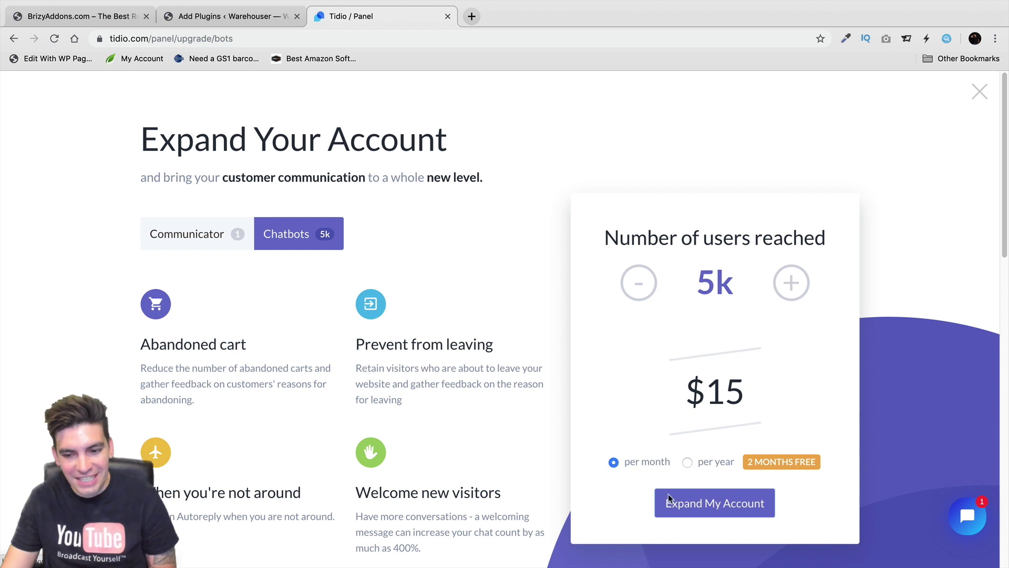
click(687, 462)
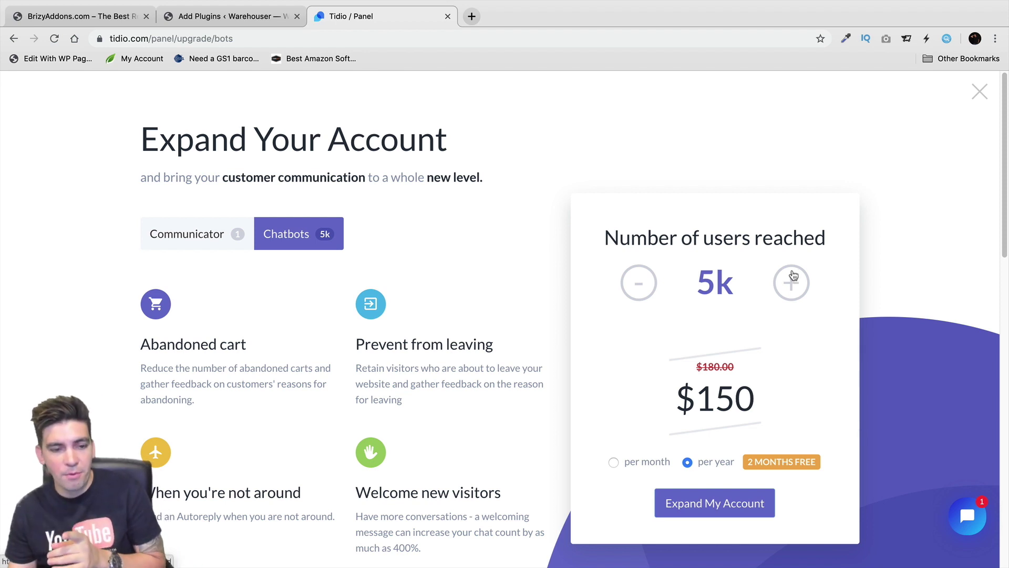
click(225, 245)
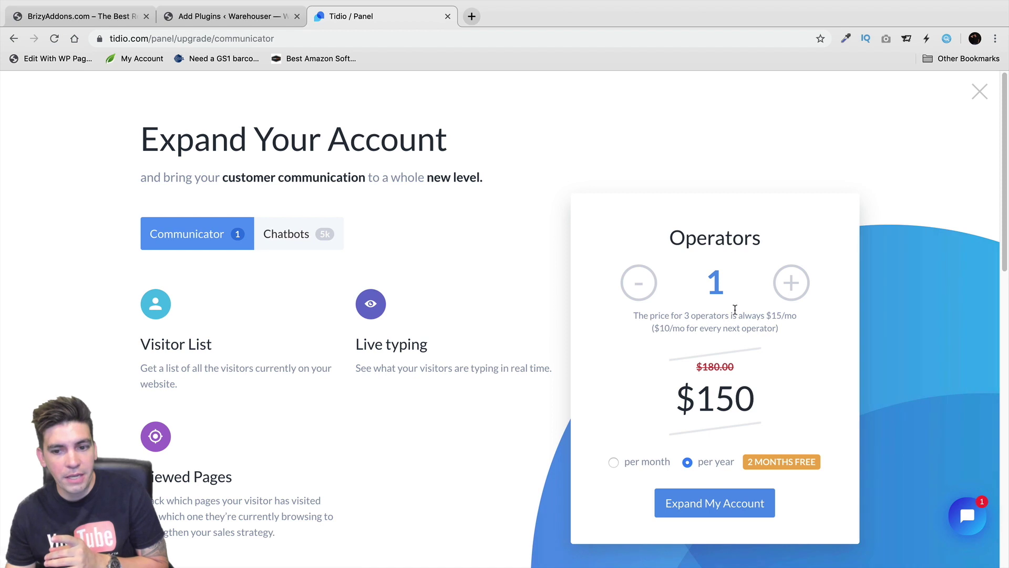
Switch the Communicator pricing back to monthly billing
drag(660, 314, 752, 314)
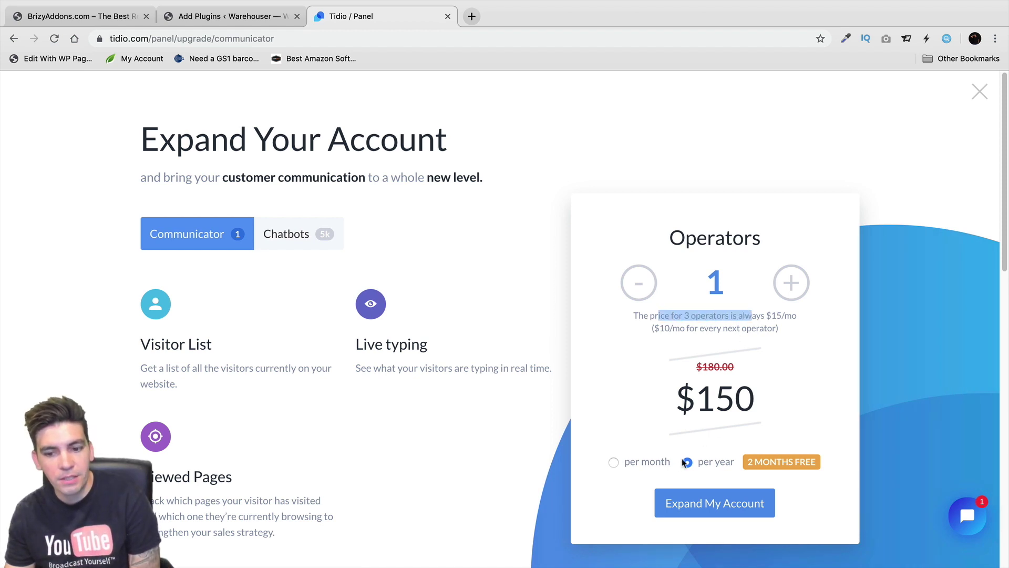
click(648, 461)
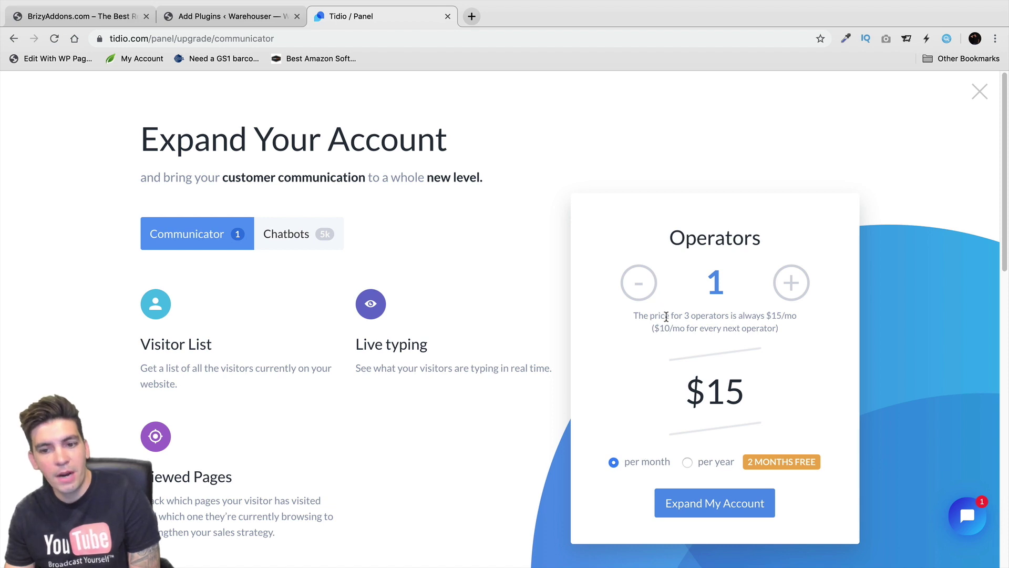
drag(665, 313, 795, 315)
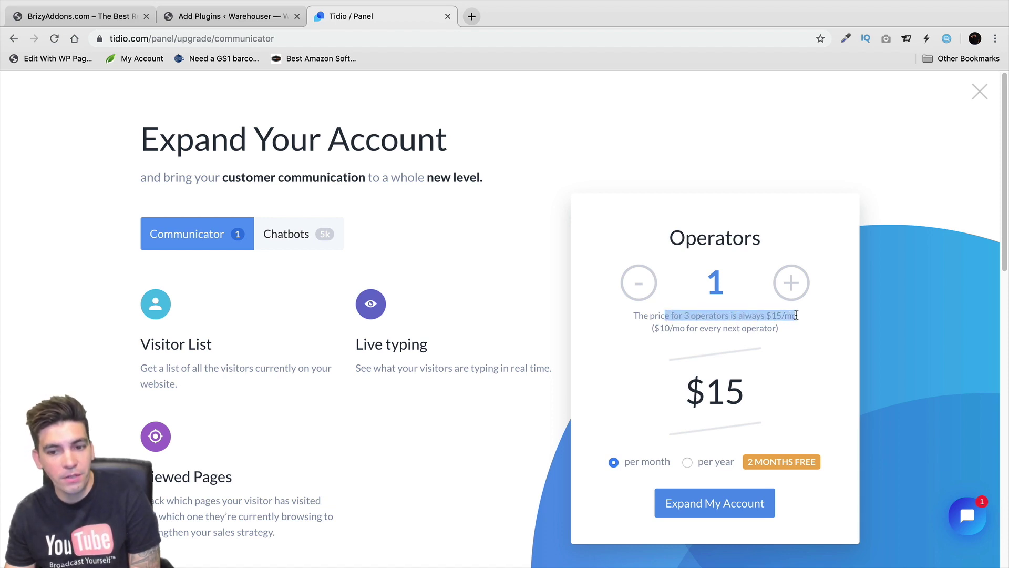
Set the plan to 10 operators for $85 per month and glance at the FAQ
click(795, 294)
click(799, 297)
click(799, 296)
click(798, 295)
click(797, 295)
click(794, 291)
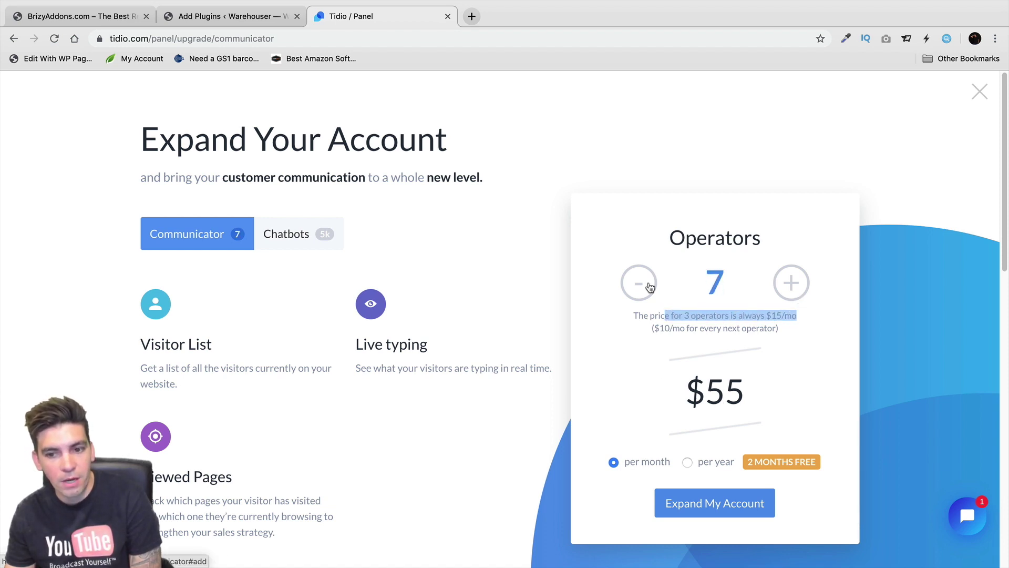
click(785, 290)
click(785, 290)
click(785, 290)
click(785, 290)
click(647, 287)
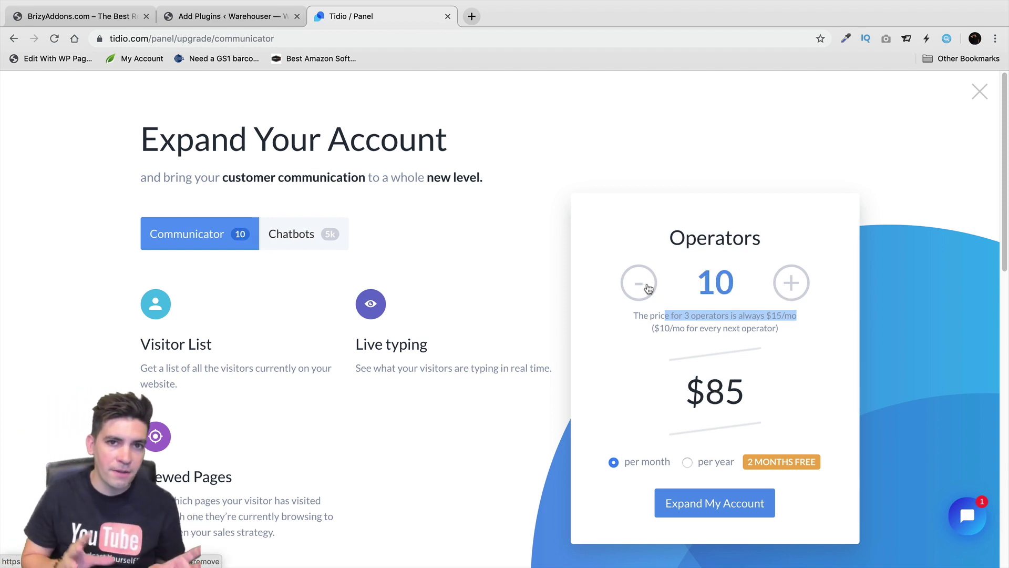
scroll(617, 383, down, 9)
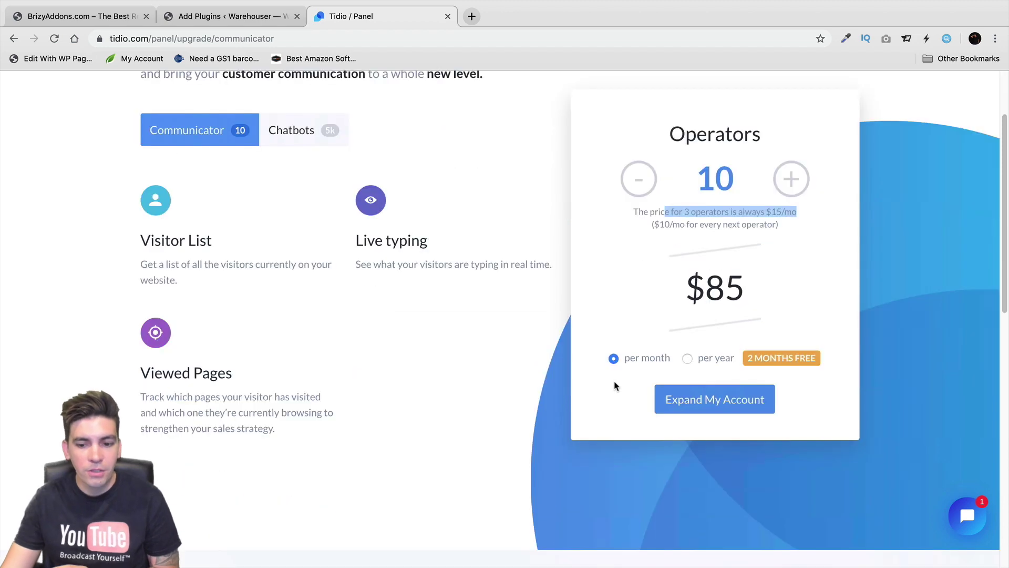
scroll(491, 470, down, 5)
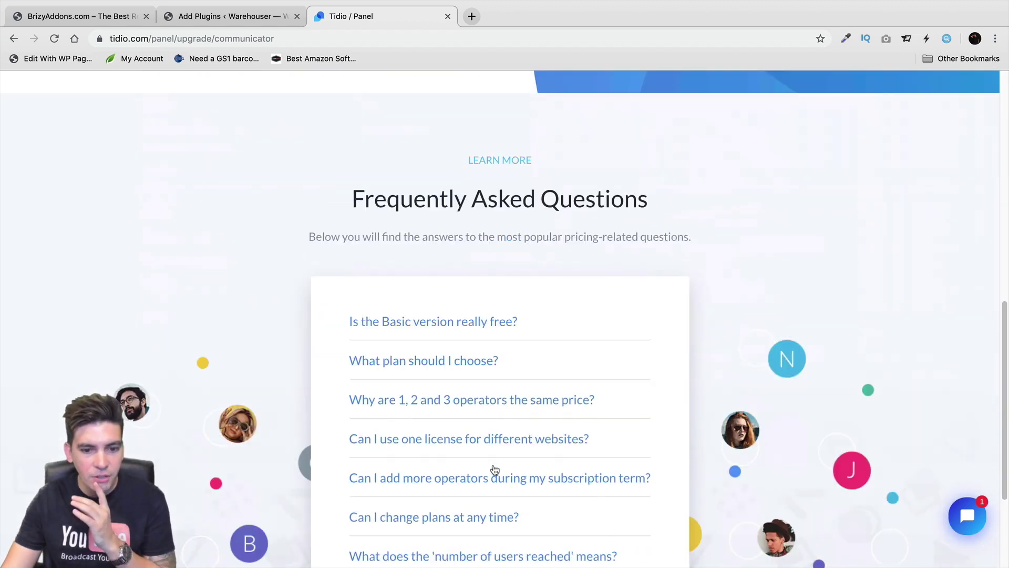
scroll(495, 467, up, 15)
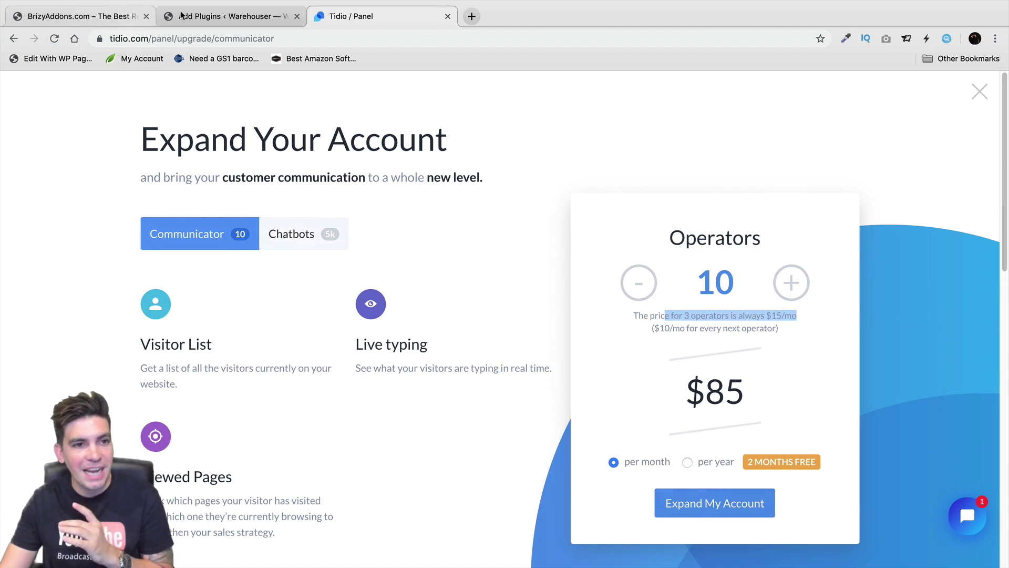
Switch back to the BrizyAddons.com tab with its Tidio chat widget open
click(94, 17)
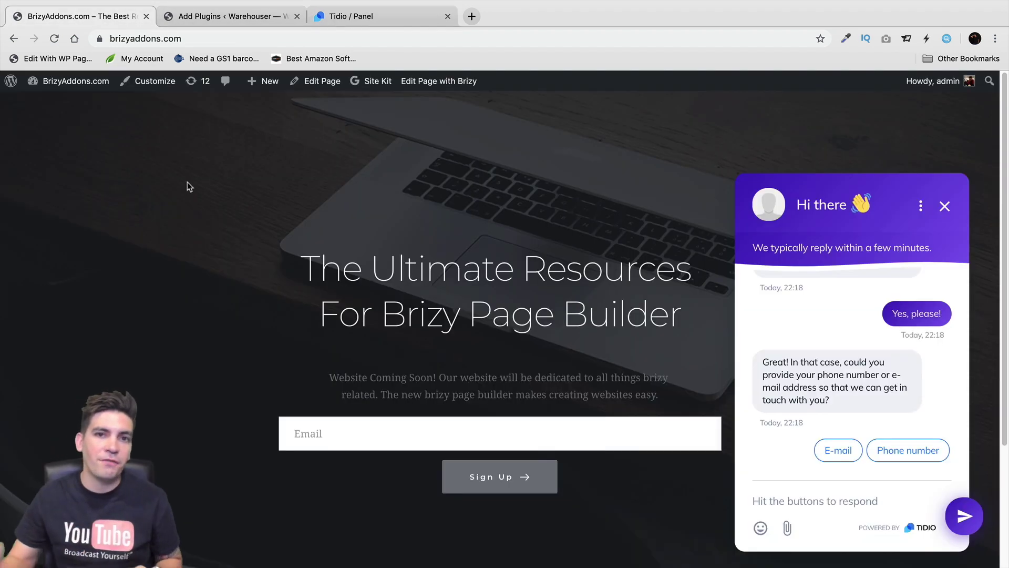